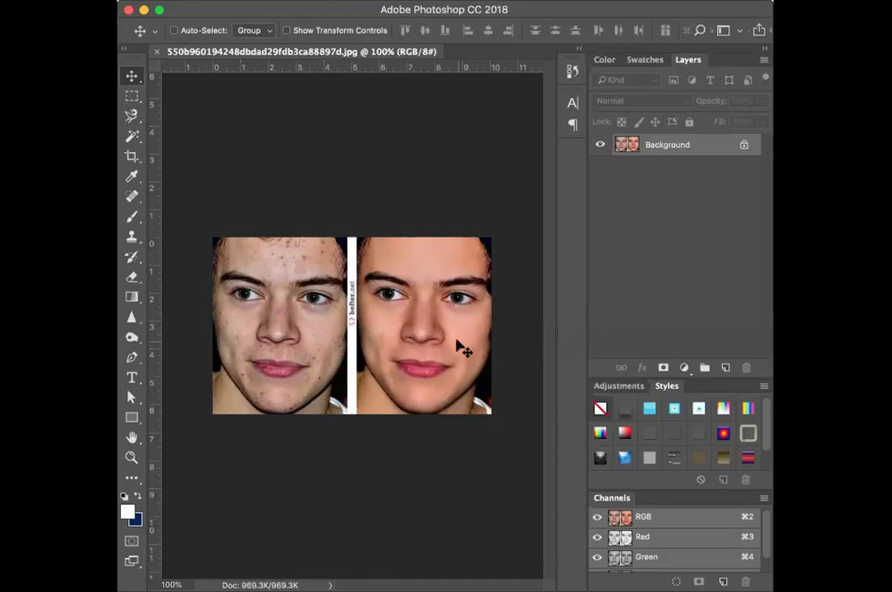
- Convert the locked Background of the before-and-after portrait image into an editable layer with the default settings
{"action": "key", "text": "super+alt+f"}
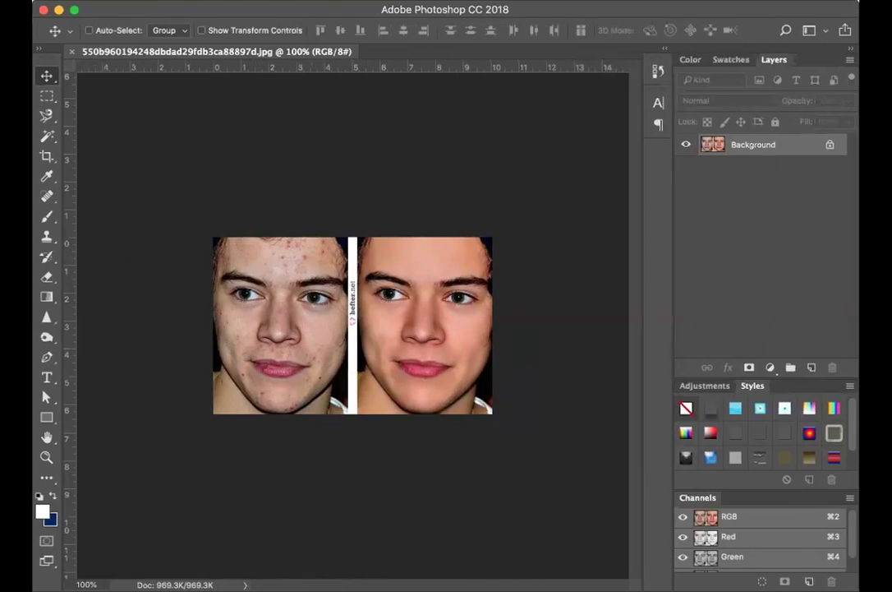
{"action": "key", "text": "super+equal"}
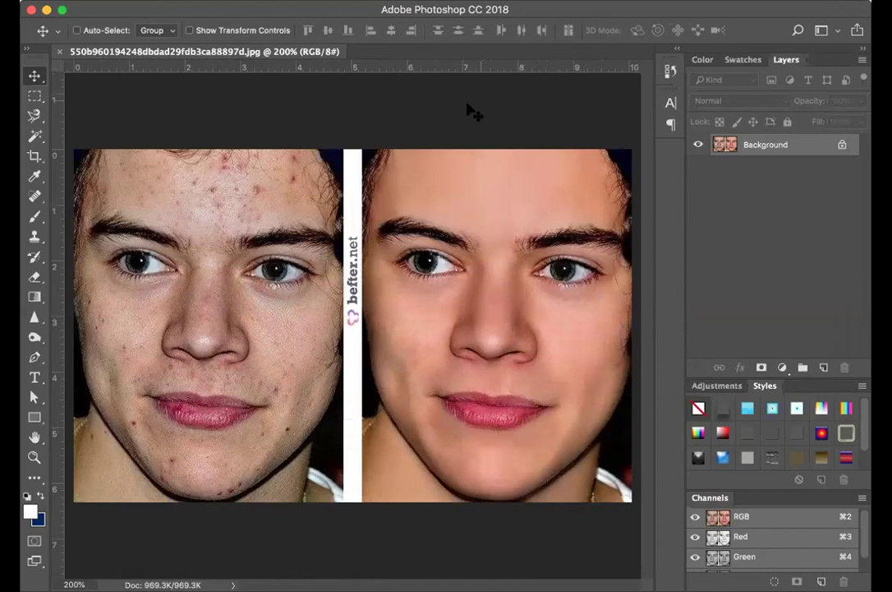
{"action": "double_click", "coordinate": [762, 154]}
{"action": "left_click", "coordinate": [522, 212]}
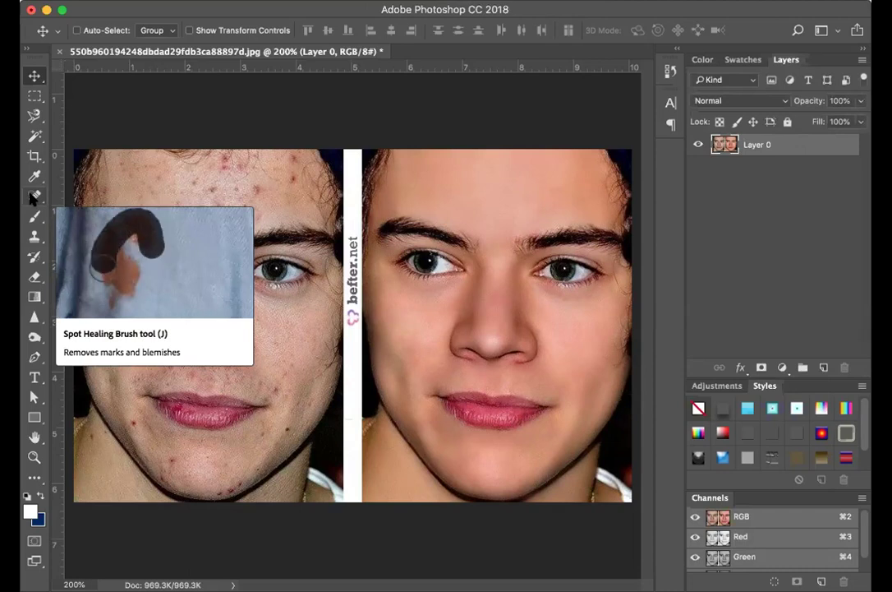
- Activate the Spot Healing Brush for retouching the blemished forehead of the left-hand face
{"action": "left_click", "coordinate": [33, 197]}
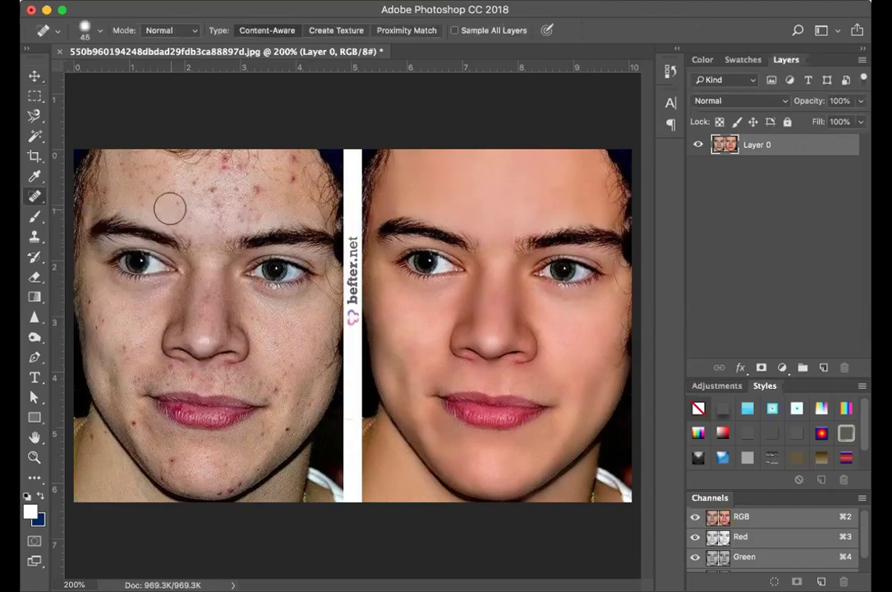
{"action": "key", "text": "z"}
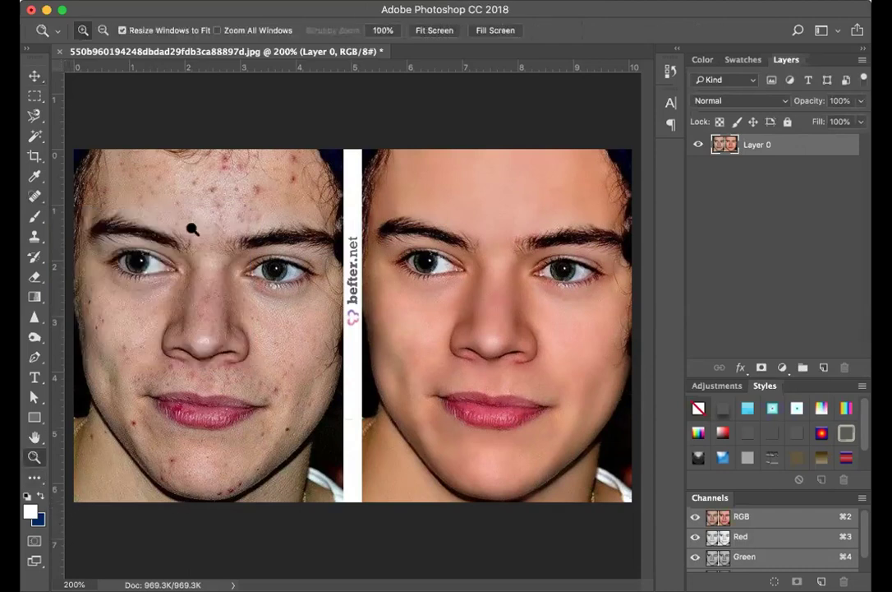
{"action": "left_click", "coordinate": [226, 161]}
{"action": "left_click", "coordinate": [168, 231]}
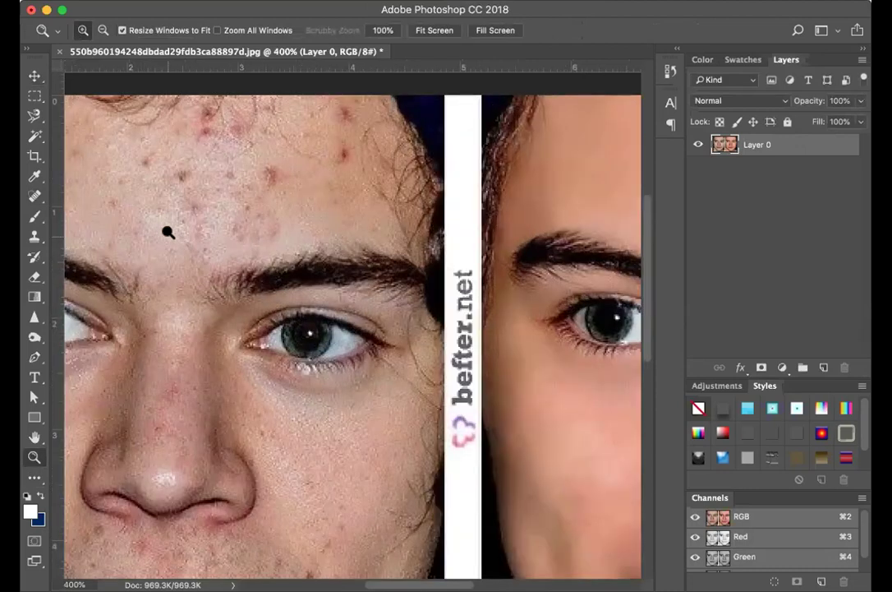
{"action": "scroll", "coordinate": [169, 231], "scroll_direction": "up", "scroll_amount": 3}
{"action": "scroll", "coordinate": [168, 232], "scroll_direction": "left", "scroll_amount": 3}
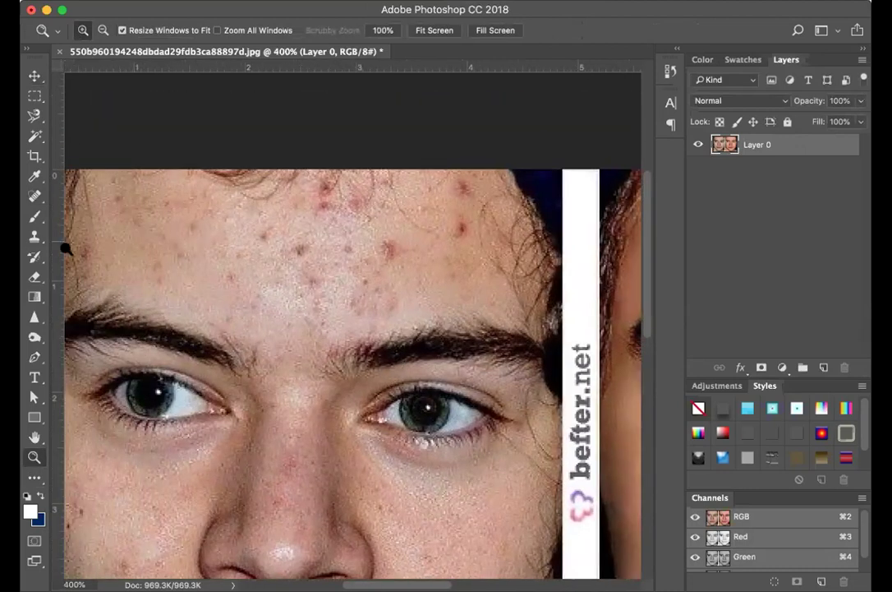
{"action": "left_click", "coordinate": [34, 197]}
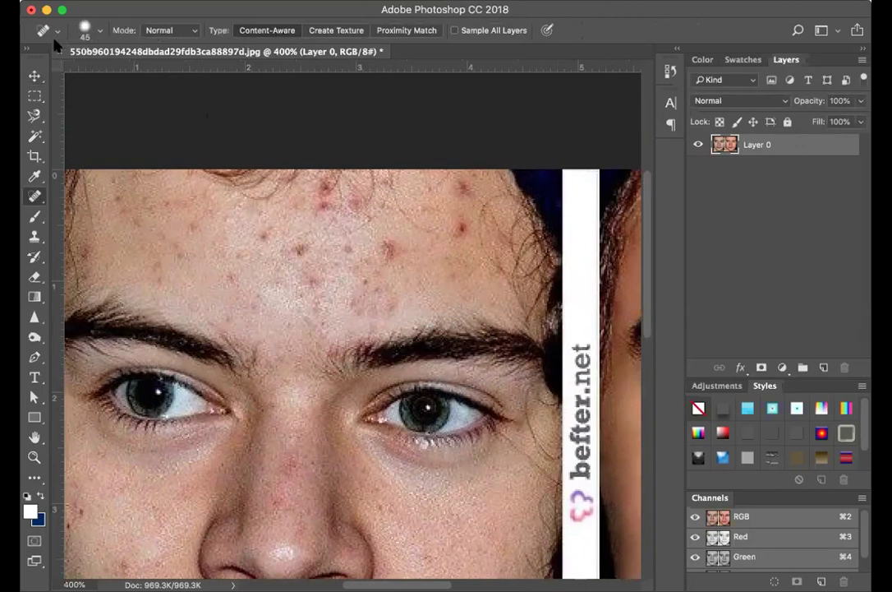
{"action": "left_click", "coordinate": [35, 176]}
{"action": "key", "text": "j"}
{"action": "left_click", "coordinate": [33, 216]}
{"action": "left_click", "coordinate": [34, 236]}
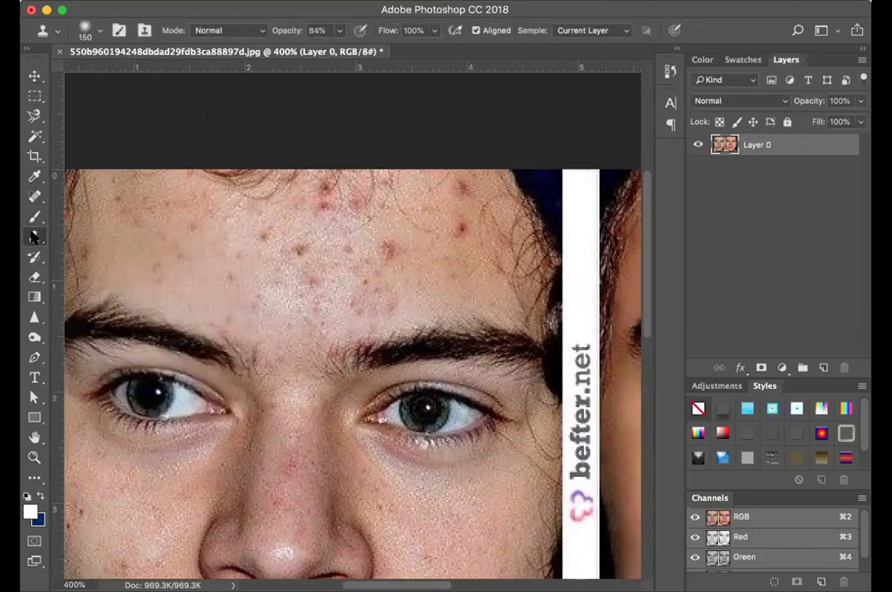
{"action": "left_click", "coordinate": [35, 194]}
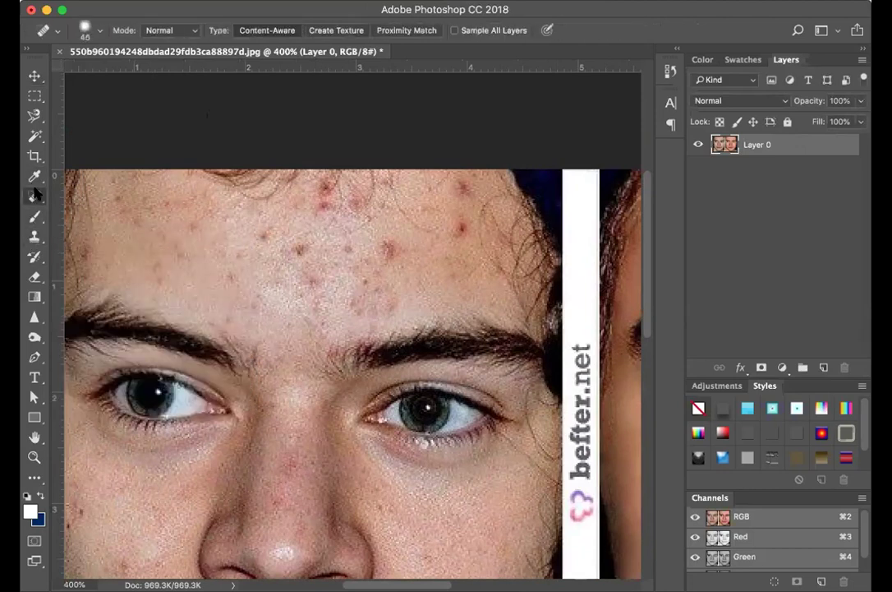
- Set the Spot Healing Brush to 24 px size, 40% hardness and 32% spacing
{"action": "left_click", "coordinate": [100, 31]}
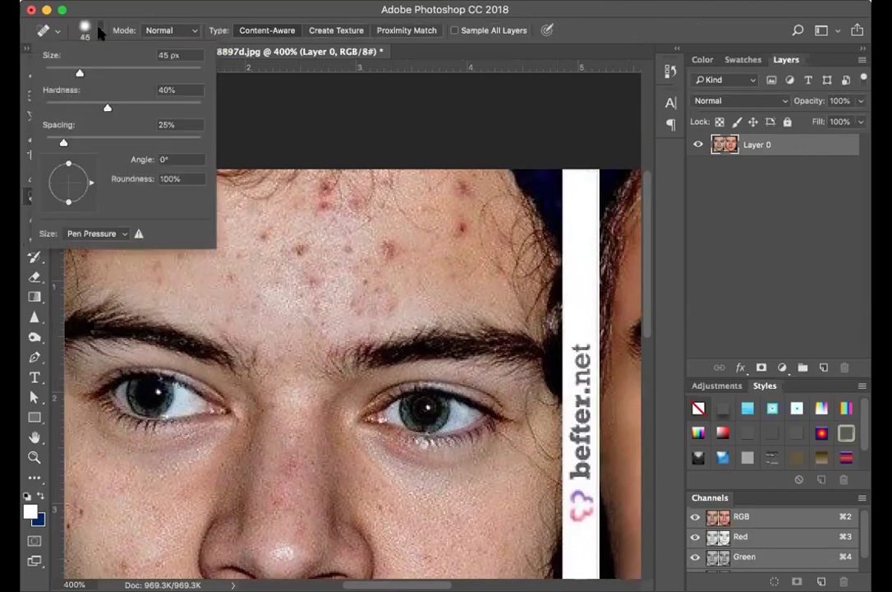
{"action": "left_click_drag", "start_coordinate": [67, 72], "coordinate": [62, 73]}
{"action": "left_click", "coordinate": [107, 108]}
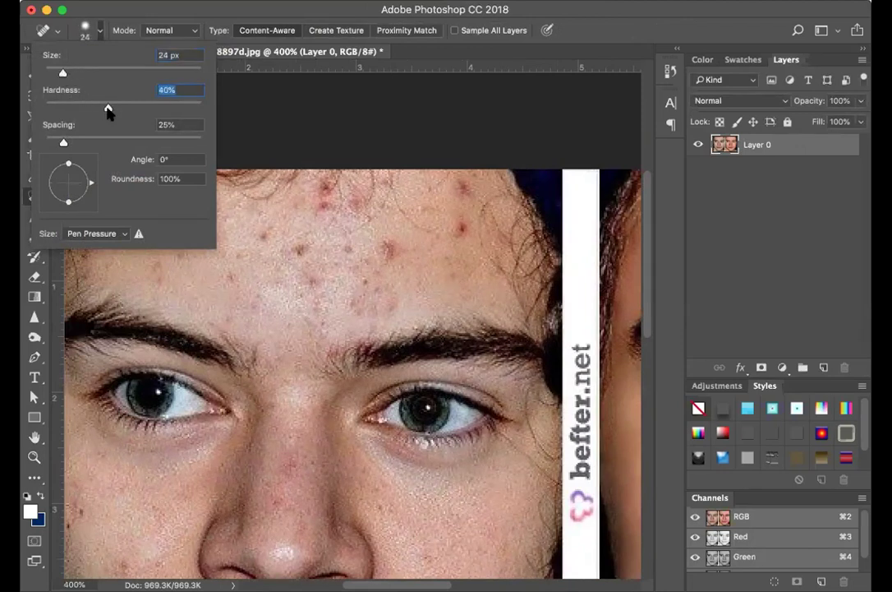
{"action": "left_click_drag", "start_coordinate": [104, 110], "coordinate": [116, 112]}
{"action": "mouse_move", "coordinate": [112, 110]}
{"action": "left_mouse_down"}
{"action": "mouse_move", "coordinate": [72, 107]}
{"action": "mouse_move", "coordinate": [107, 108]}
{"action": "left_mouse_up"}
{"action": "mouse_move", "coordinate": [64, 144]}
{"action": "left_mouse_down"}
{"action": "mouse_move", "coordinate": [89, 144]}
{"action": "mouse_move", "coordinate": [69, 145]}
{"action": "left_mouse_up"}
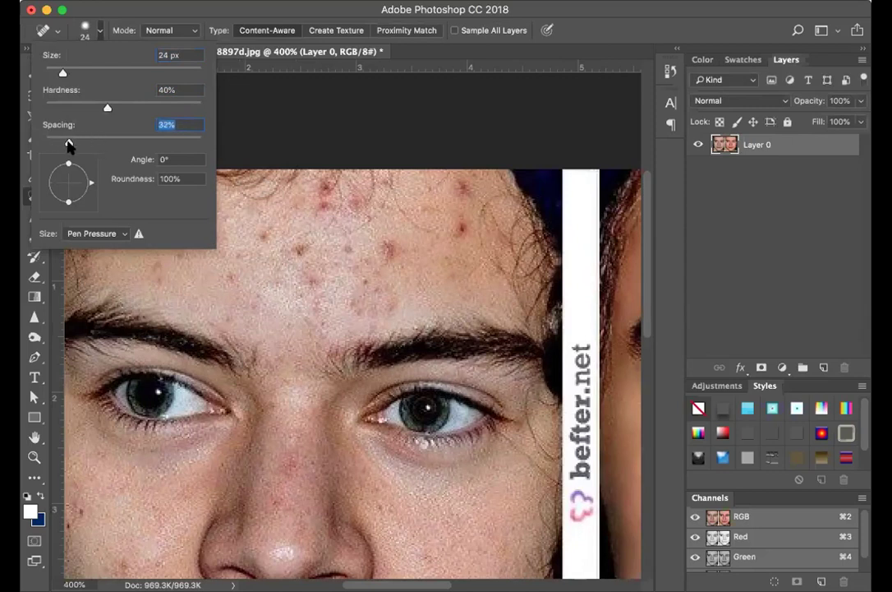
{"action": "left_click", "coordinate": [262, 234]}
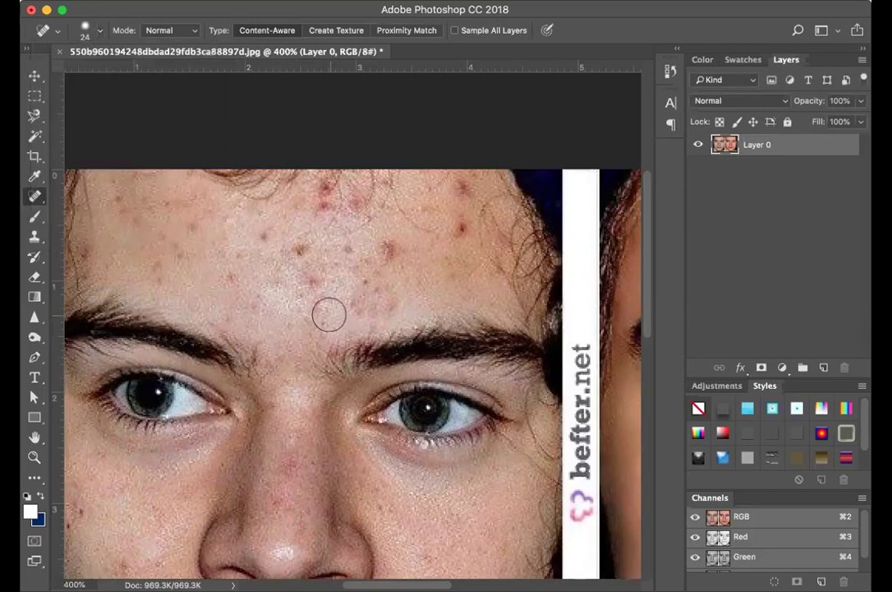
- Examine the healing brush's pen size control options and its available blending modes
{"action": "left_click", "coordinate": [99, 31]}
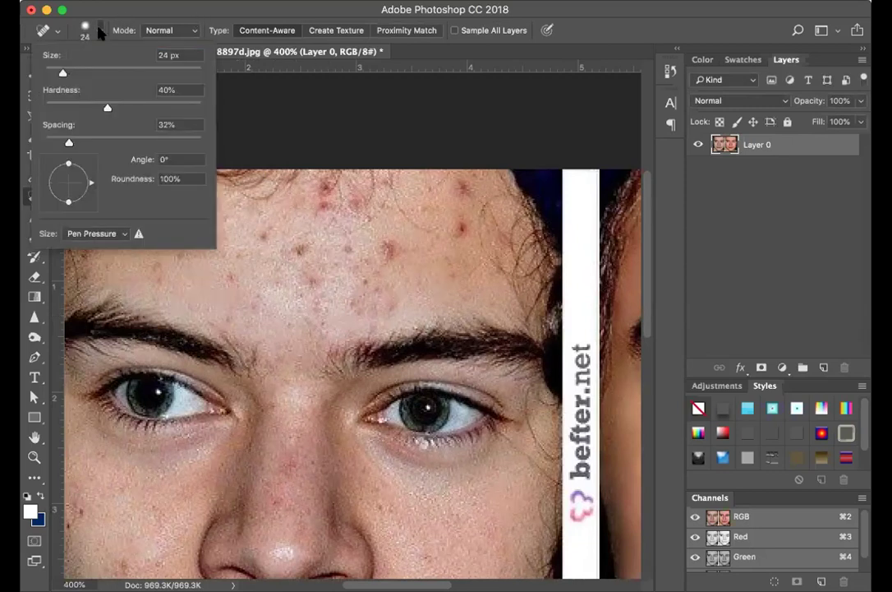
{"action": "left_click", "coordinate": [99, 31]}
{"action": "left_click", "coordinate": [99, 31]}
{"action": "left_click", "coordinate": [121, 234]}
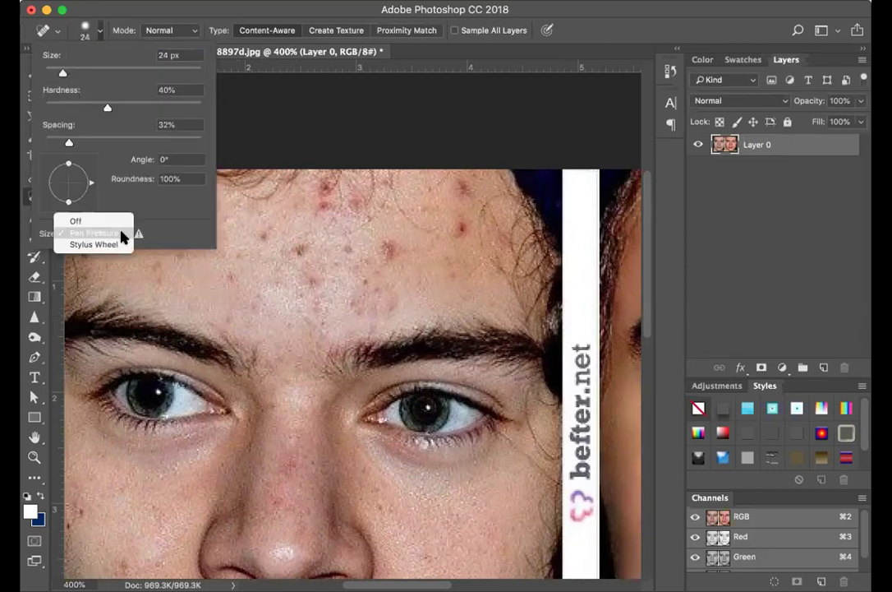
{"action": "left_click", "coordinate": [183, 216]}
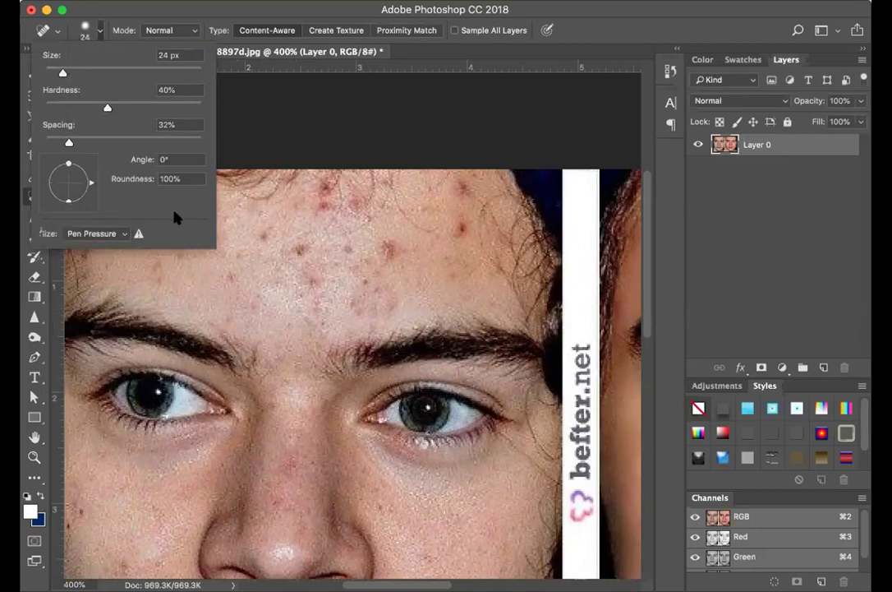
{"action": "left_click", "coordinate": [164, 18]}
{"action": "left_click", "coordinate": [195, 32]}
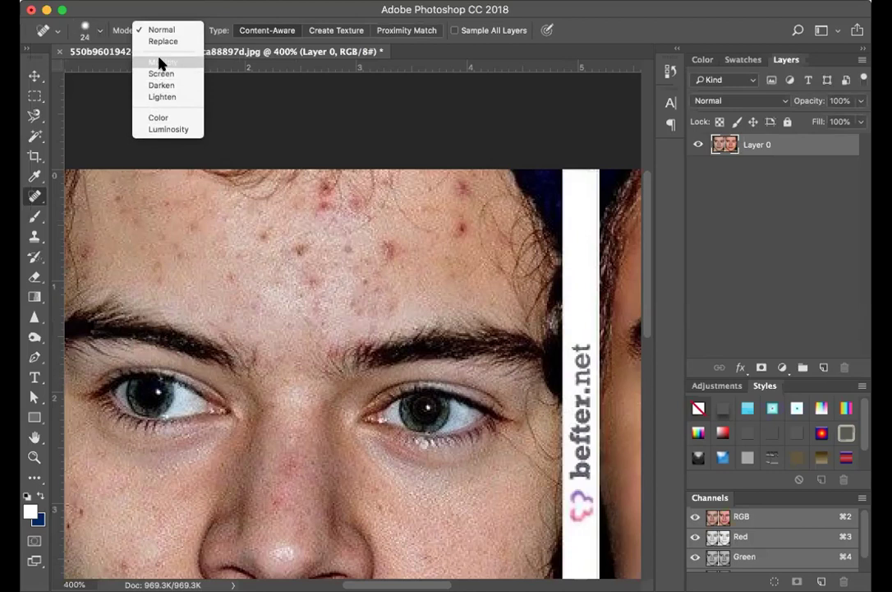
{"action": "left_click", "coordinate": [166, 4]}
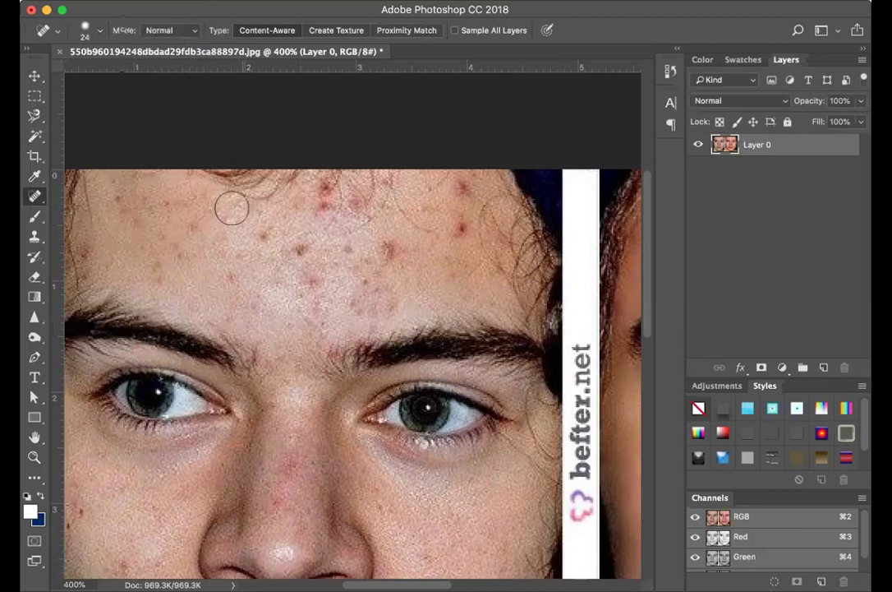
{"action": "left_click", "coordinate": [164, 29]}
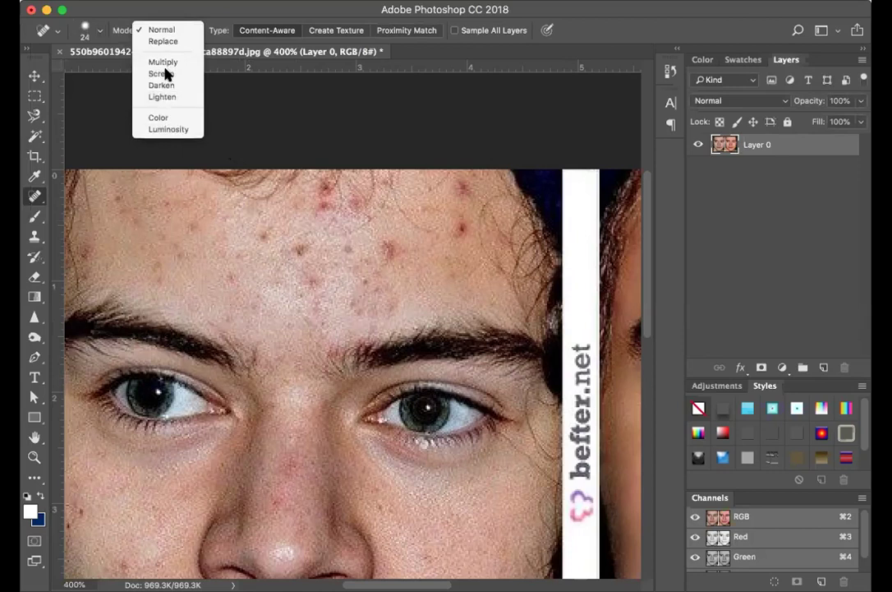
{"action": "left_click", "coordinate": [221, 13]}
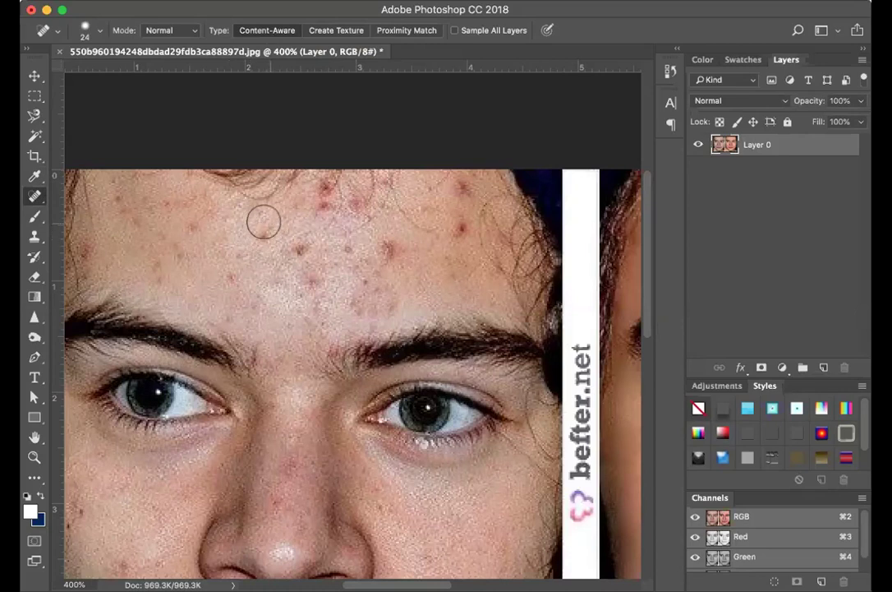
- Heal three blemishes across the middle of the left face's forehead using the Content-Aware type
{"action": "left_click", "coordinate": [247, 229]}
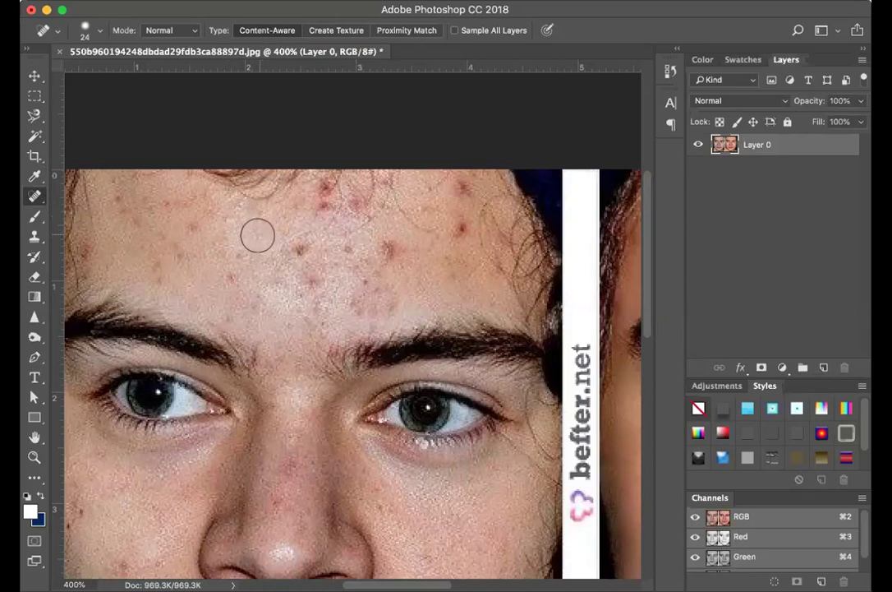
{"action": "left_click", "coordinate": [297, 249]}
{"action": "left_click", "coordinate": [347, 248]}
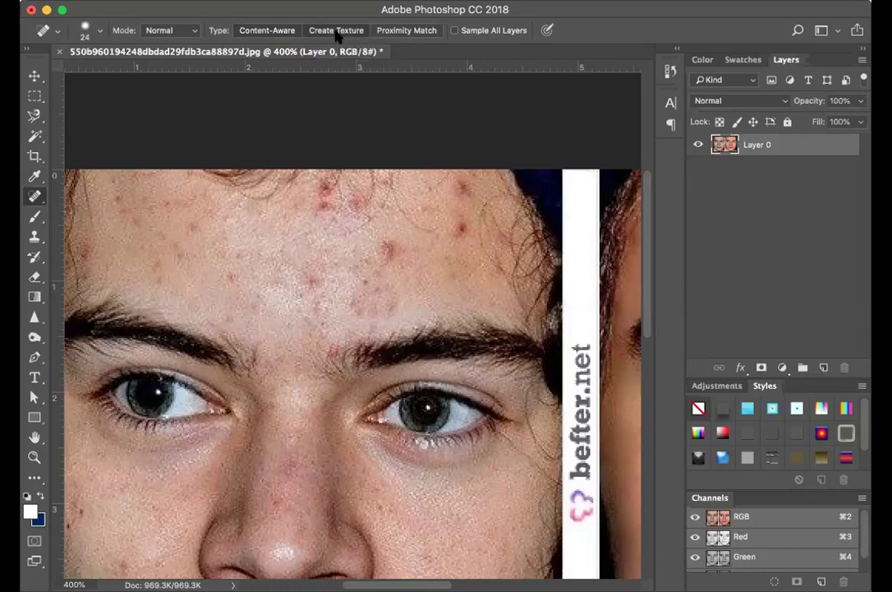
- Switch the healing type to Proximity Match and heal the red blemishes on the central forehead above the eyebrows
{"action": "left_click", "coordinate": [383, 34]}
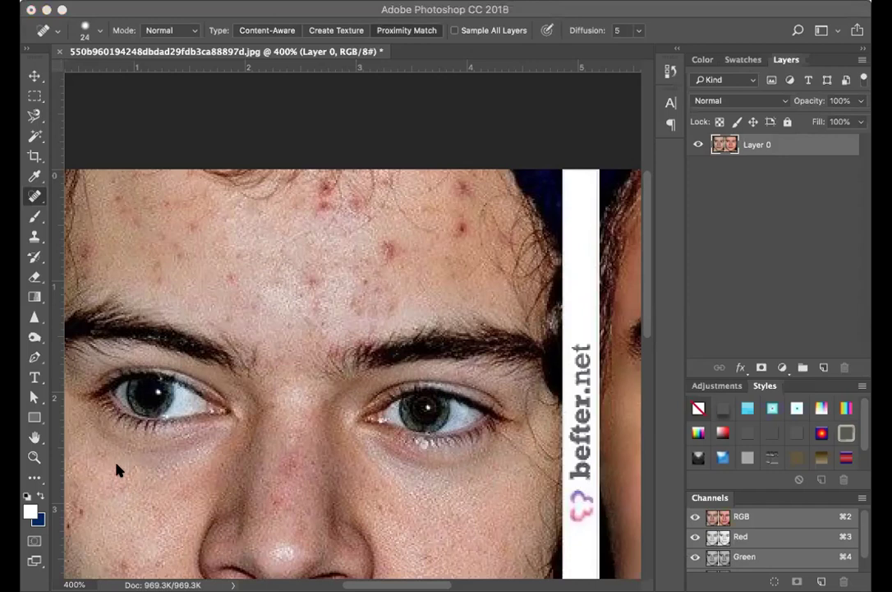
{"action": "left_click", "coordinate": [133, 95]}
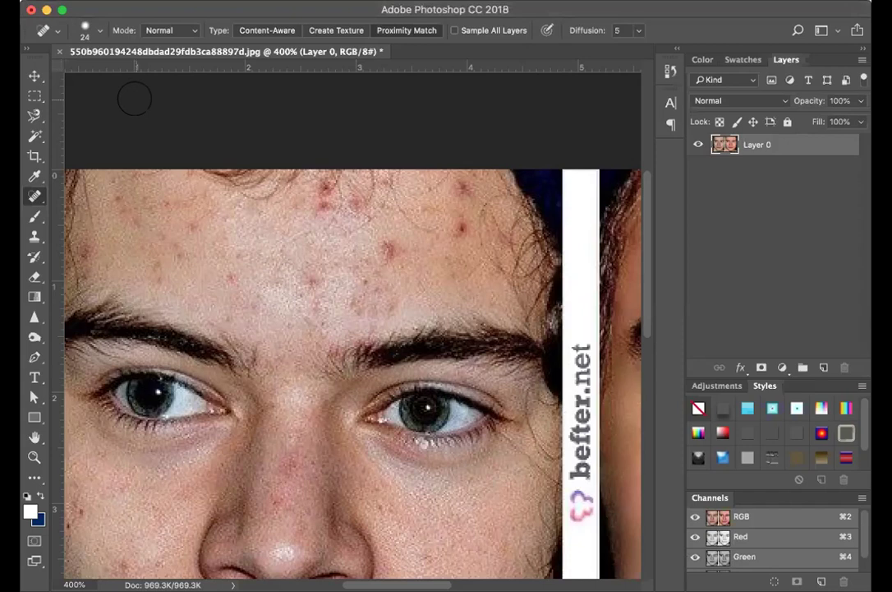
{"action": "left_click", "coordinate": [305, 277]}
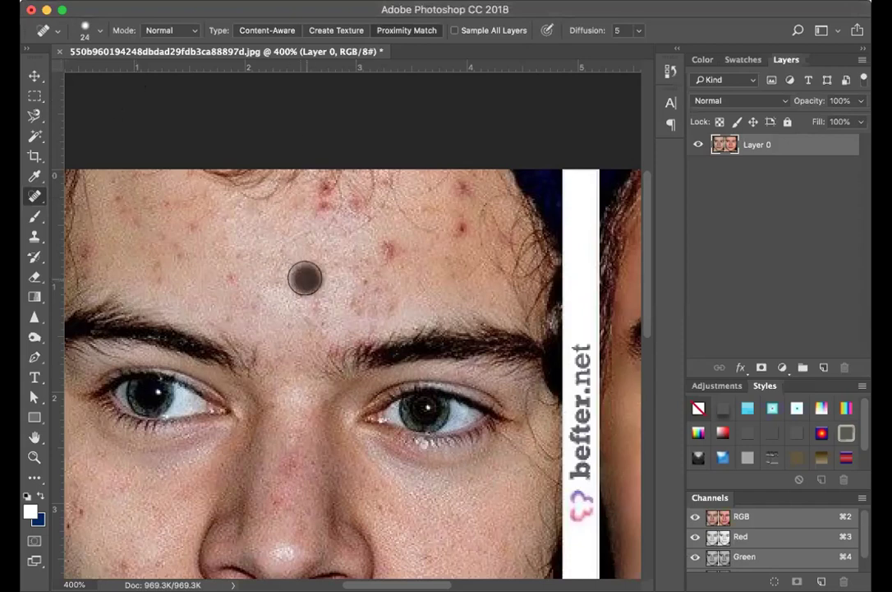
{"action": "left_click", "coordinate": [385, 247]}
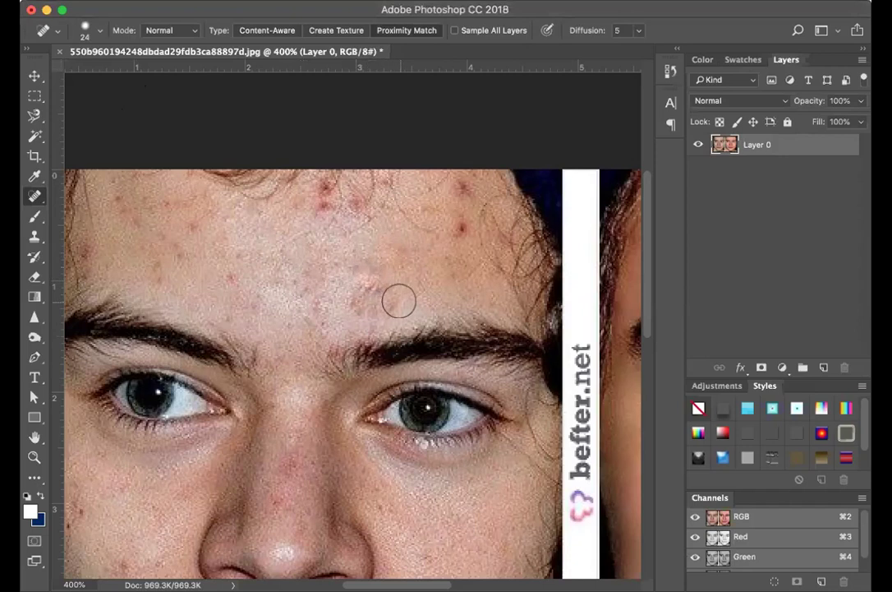
{"action": "left_click_drag", "start_coordinate": [362, 286], "coordinate": [399, 300]}
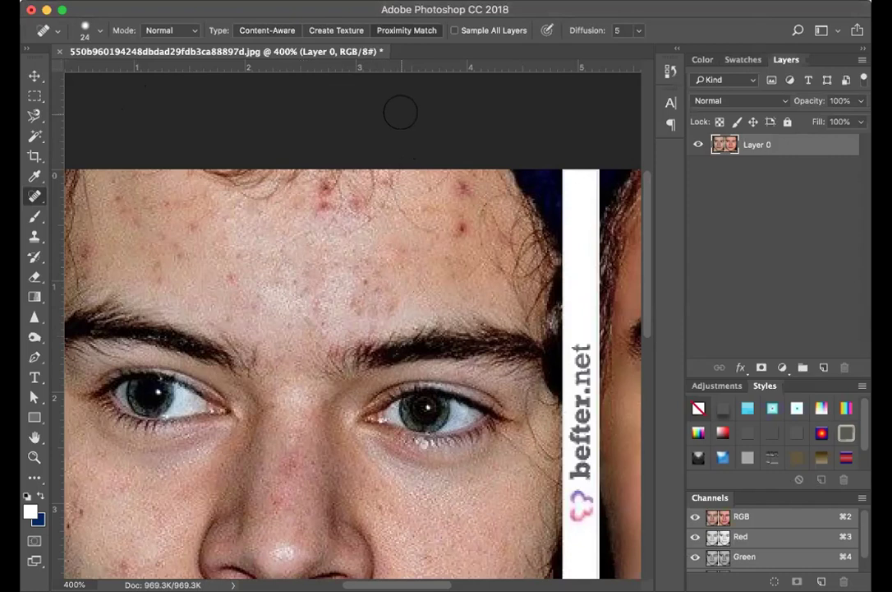
- Heal the two red blemishes on the right side of the forehead, near the hairline
{"action": "left_click", "coordinate": [458, 229]}
{"action": "left_click", "coordinate": [458, 229]}
{"action": "left_click", "coordinate": [460, 254], "text": "alt"}
{"action": "left_click", "coordinate": [532, 232]}
{"action": "left_click", "coordinate": [468, 189]}
{"action": "left_click", "coordinate": [457, 228]}
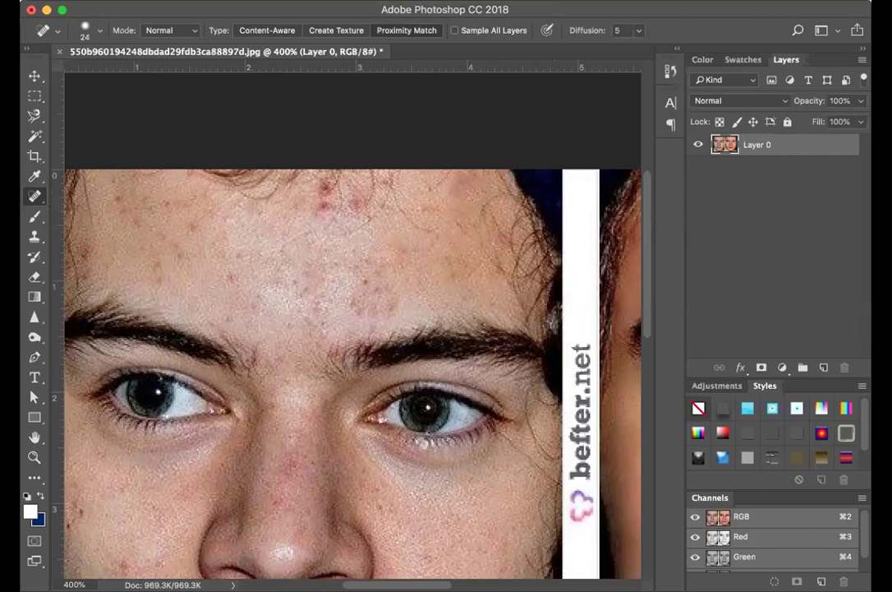
- Reduce the Spot Healing Brush to 10 px and heal the small spots on the left side of the forehead
{"action": "left_click", "coordinate": [35, 196]}
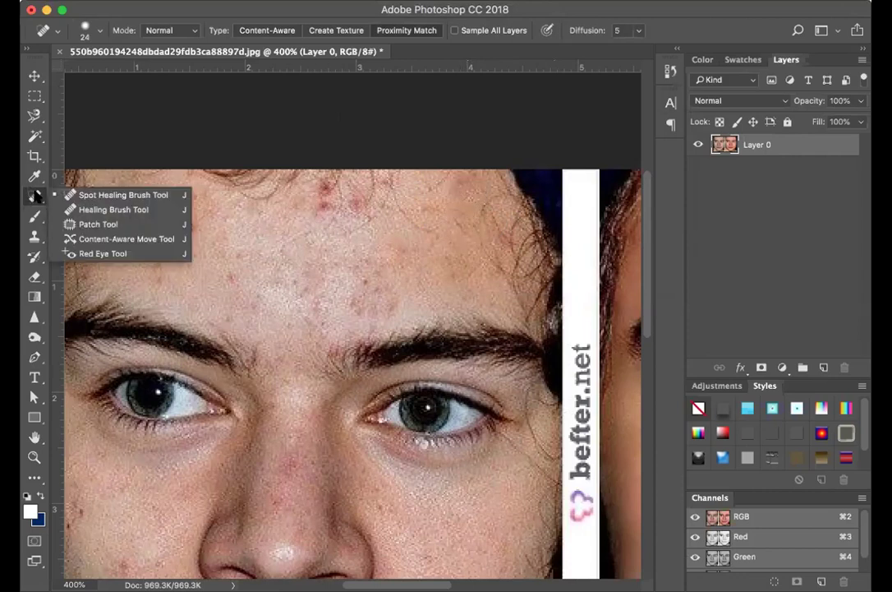
{"action": "left_click", "coordinate": [109, 195]}
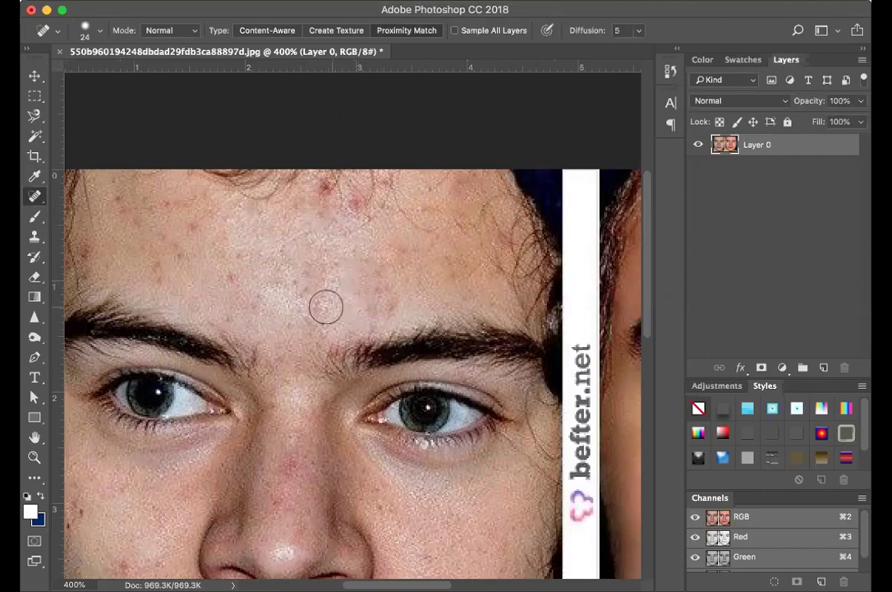
{"action": "key", "text": "bracketleft"}
{"action": "key", "text": "bracketleft"}
{"action": "key", "text": "bracketleft"}
{"action": "left_click_drag", "start_coordinate": [229, 274], "coordinate": [229, 274]}
{"action": "mouse_move", "coordinate": [159, 264]}
{"action": "left_mouse_down"}
{"action": "mouse_move", "coordinate": [194, 225]}
{"action": "mouse_move", "coordinate": [178, 256]}
{"action": "left_mouse_up"}
{"action": "left_click", "coordinate": [175, 241]}
{"action": "left_click", "coordinate": [158, 239]}
{"action": "left_click", "coordinate": [121, 213]}
{"action": "left_click", "coordinate": [120, 200]}
{"action": "mouse_move", "coordinate": [193, 193]}
{"action": "left_mouse_down"}
{"action": "mouse_move", "coordinate": [184, 255]}
{"action": "mouse_move", "coordinate": [171, 245]}
{"action": "left_mouse_up"}
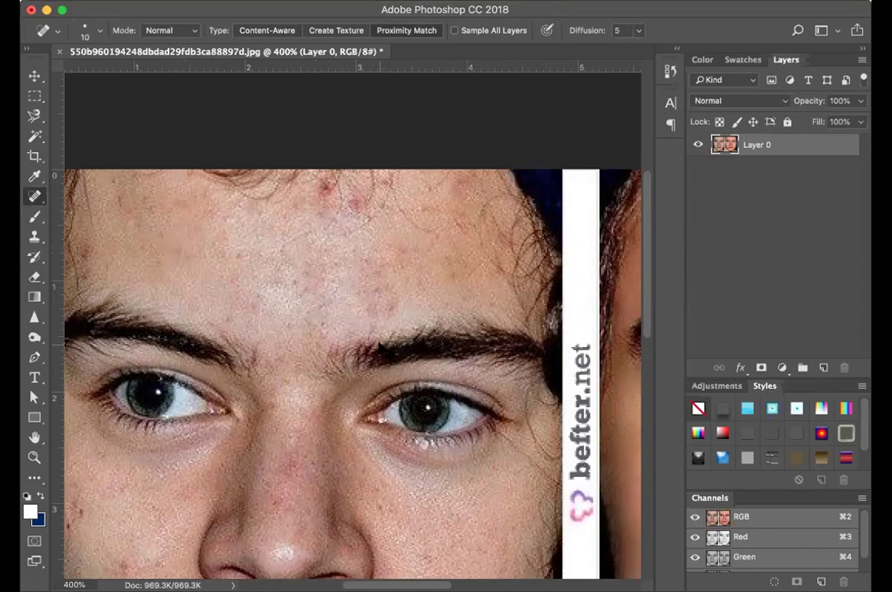
- Select the blemished left face with a rectangular marquee and crop the image to that selection
{"action": "key", "text": "super+minus"}
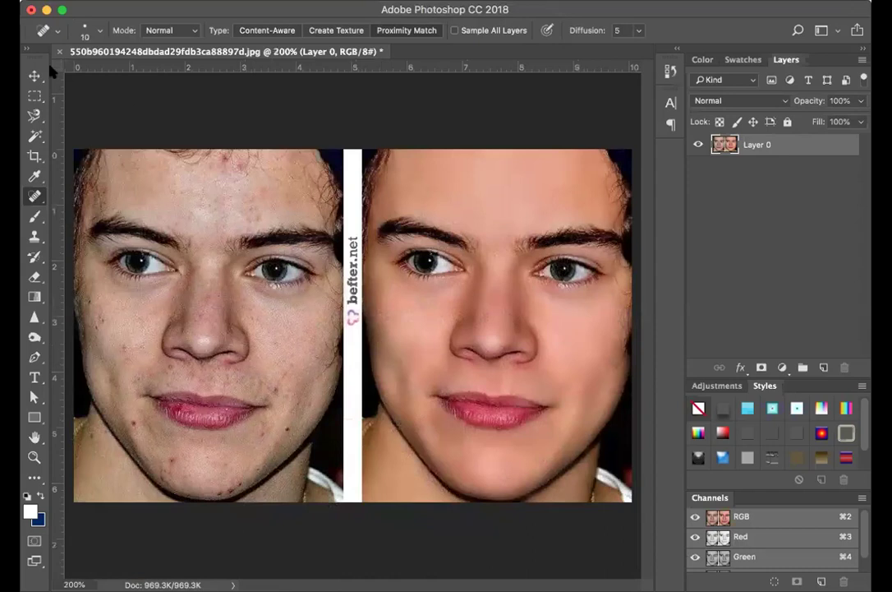
{"action": "key", "text": "v"}
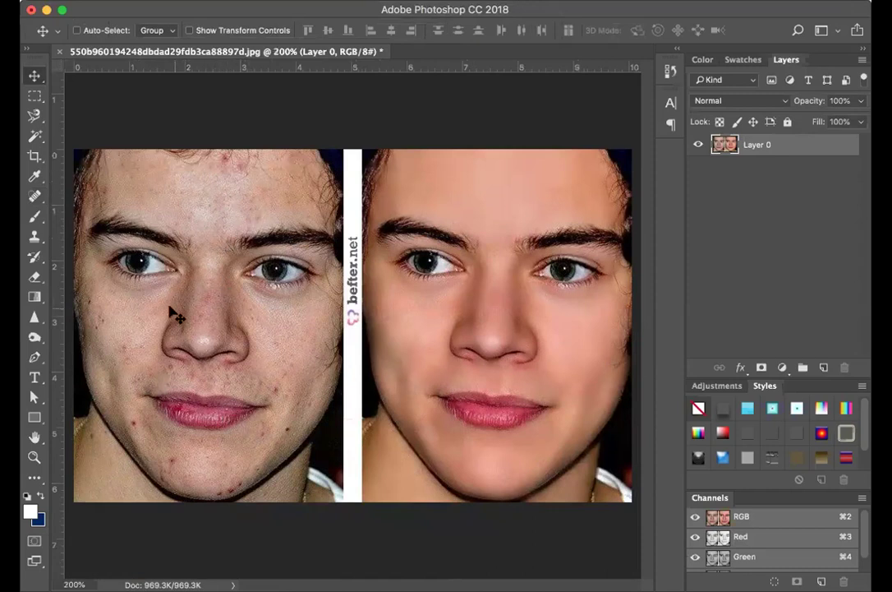
{"action": "left_click", "coordinate": [32, 93]}
{"action": "left_click_drag", "start_coordinate": [76, 145], "coordinate": [339, 534]}
{"action": "left_click", "coordinate": [212, 2]}
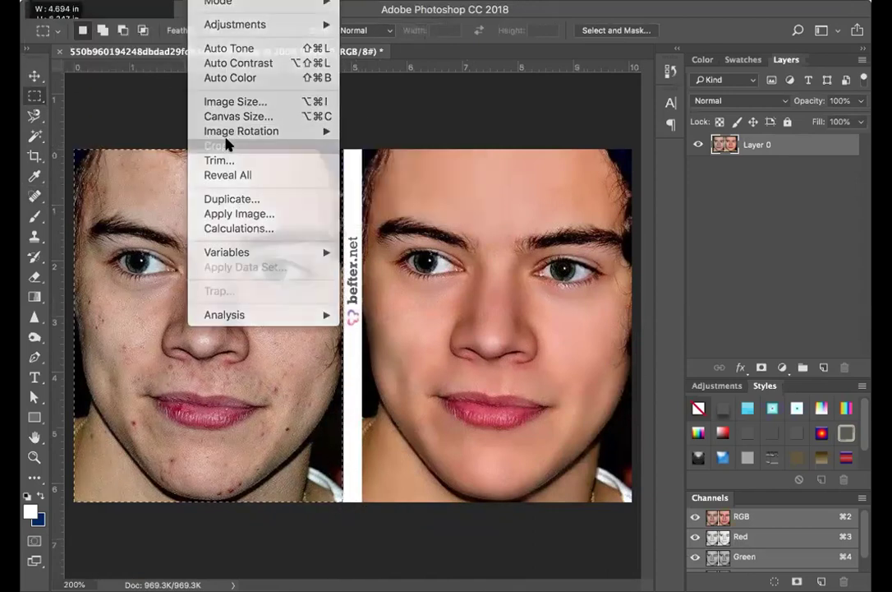
{"action": "left_click", "coordinate": [227, 145]}
{"action": "left_click", "coordinate": [35, 75]}
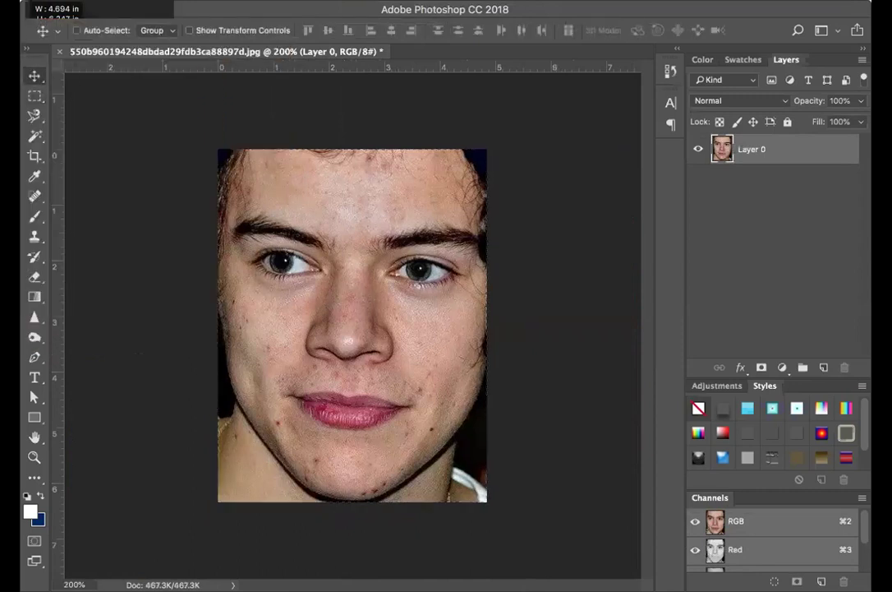
- Undock the layers list beside the portrait and duplicate Layer 0
{"action": "left_click_drag", "start_coordinate": [789, 60], "coordinate": [483, 85]}
{"action": "left_click_drag", "start_coordinate": [508, 185], "coordinate": [668, 536]}
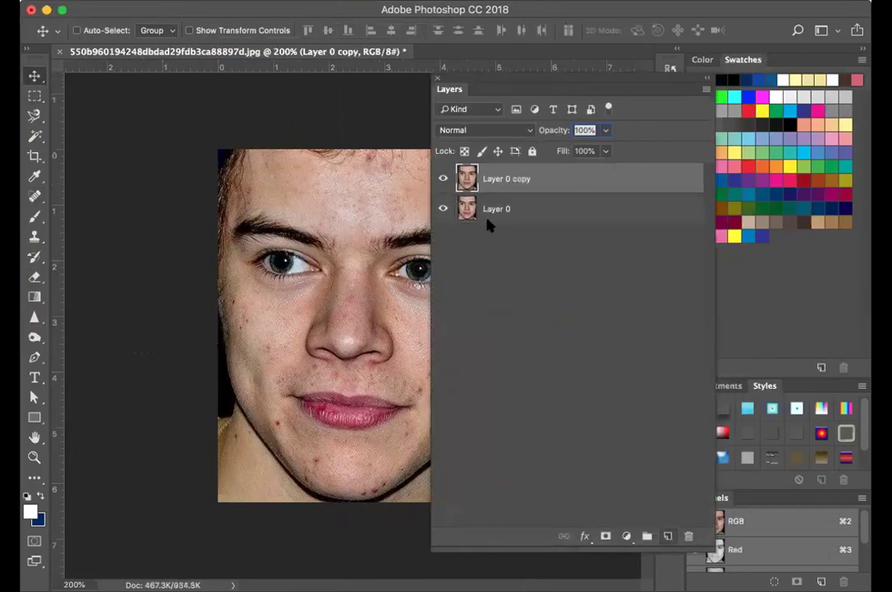
{"action": "left_click", "coordinate": [470, 130]}
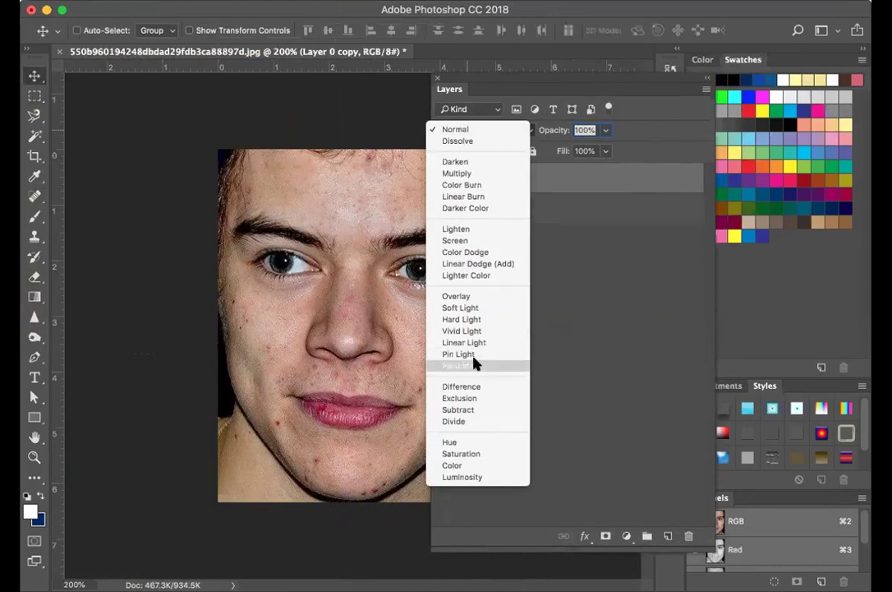
{"action": "left_click", "coordinate": [301, 87]}
- Apply a light Gaussian Blur to Layer 0 copy, lowering the radius to just under 2 pixels
{"action": "left_click", "coordinate": [339, 0]}
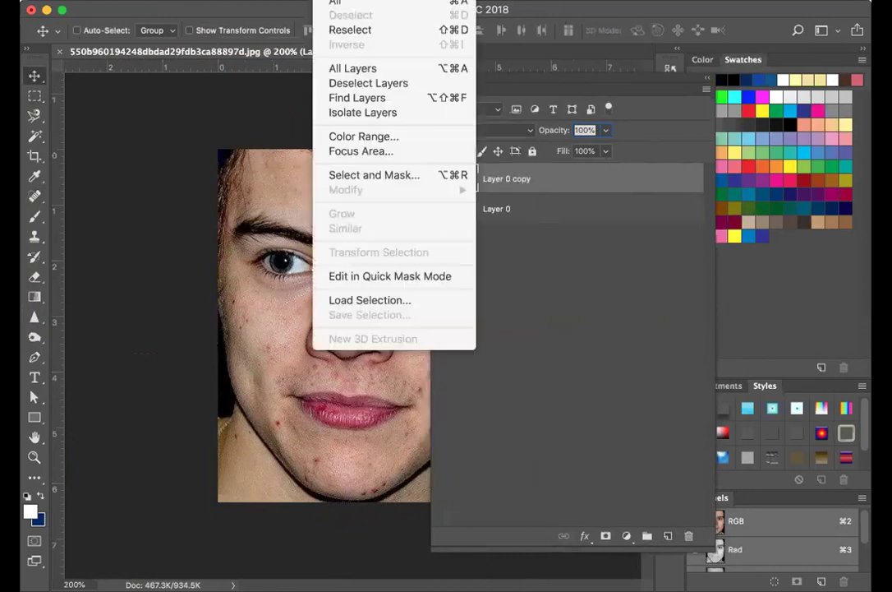
{"action": "mouse_move", "coordinate": [377, 0]}
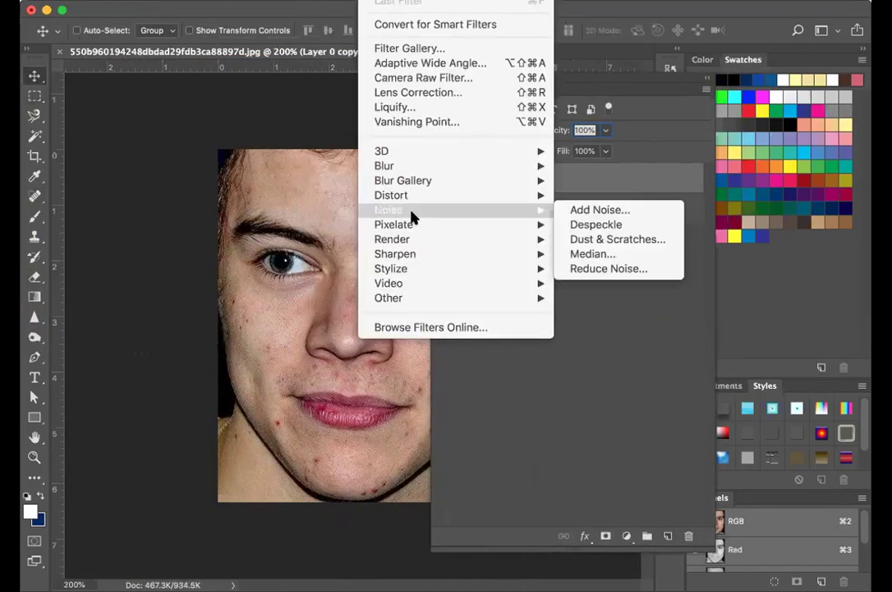
{"action": "mouse_move", "coordinate": [414, 169]}
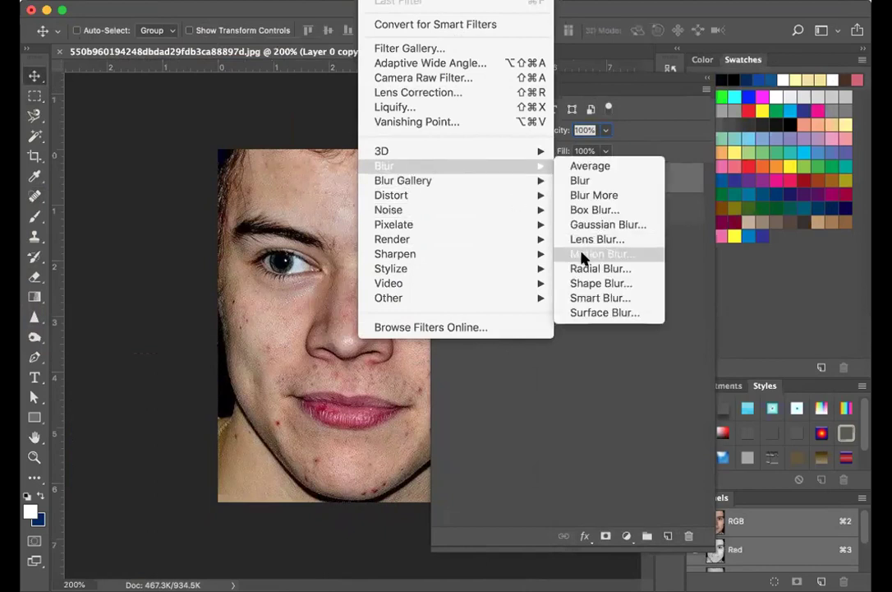
{"action": "mouse_move", "coordinate": [445, 167]}
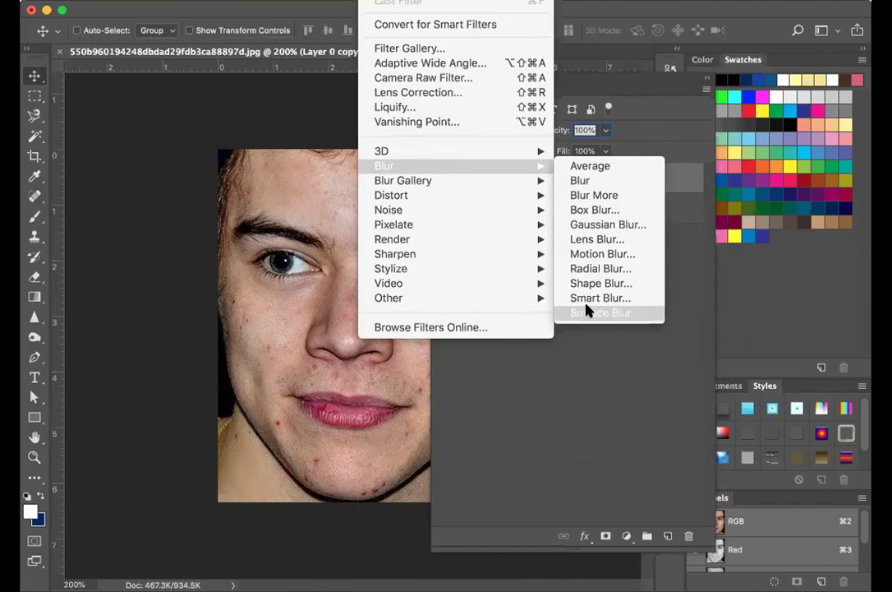
{"action": "left_click", "coordinate": [589, 225]}
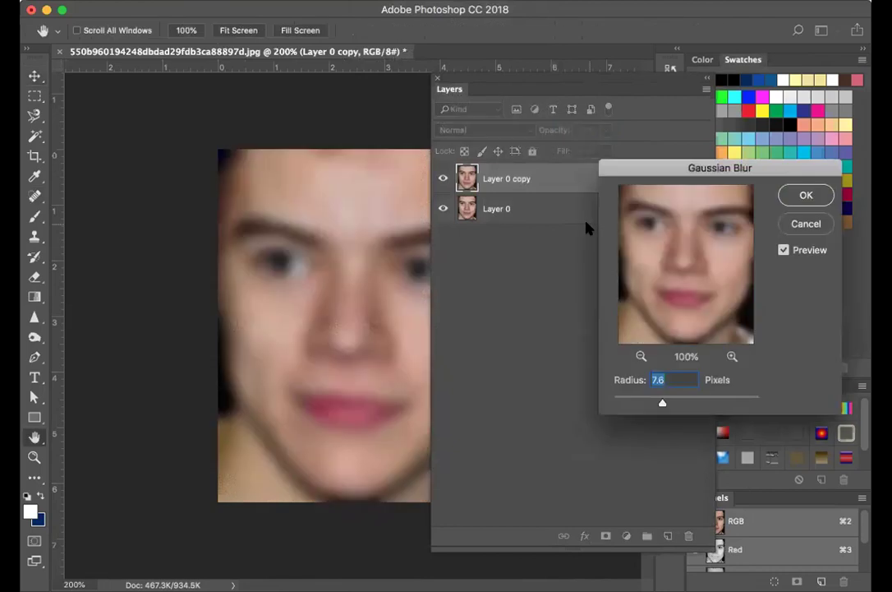
{"action": "left_click_drag", "start_coordinate": [617, 171], "coordinate": [472, 205]}
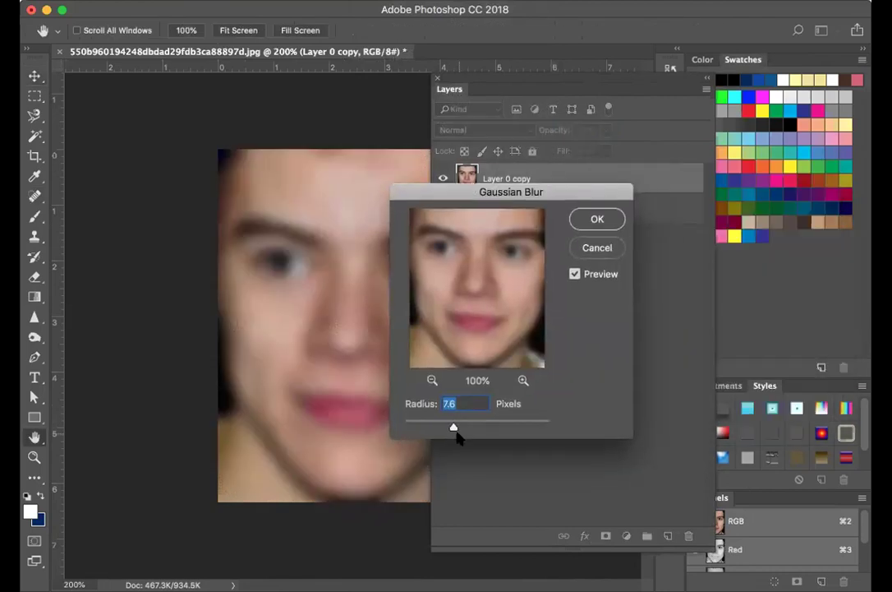
{"action": "left_click_drag", "start_coordinate": [452, 426], "coordinate": [419, 427]}
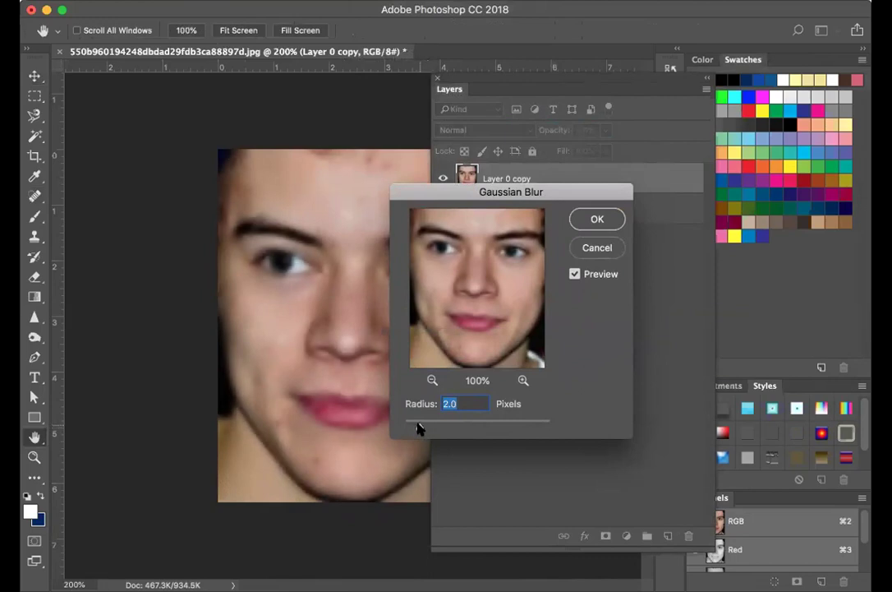
{"action": "left_click_drag", "start_coordinate": [415, 427], "coordinate": [418, 427]}
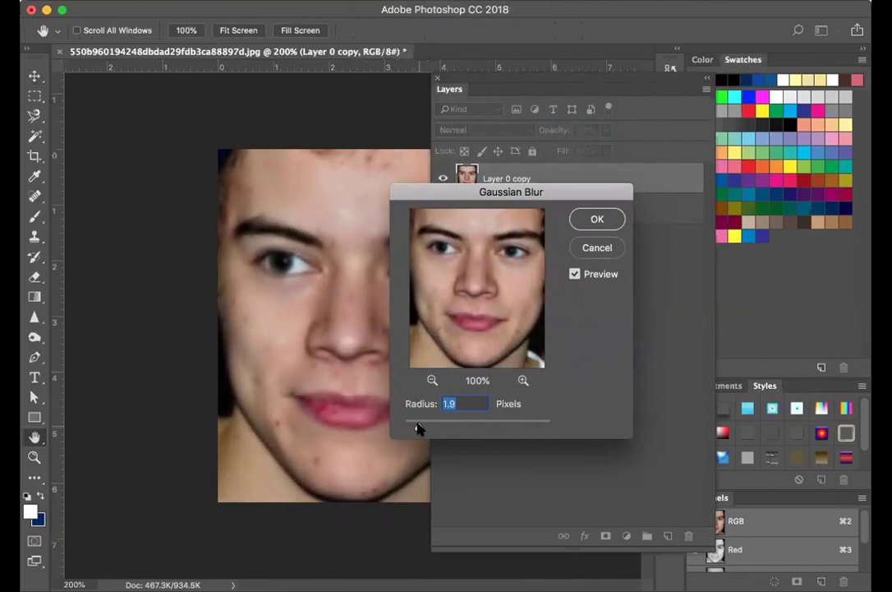
{"action": "mouse_move", "coordinate": [415, 427]}
{"action": "left_mouse_down"}
{"action": "mouse_move", "coordinate": [425, 428]}
{"action": "mouse_move", "coordinate": [417, 428]}
{"action": "left_mouse_up"}
{"action": "left_click", "coordinate": [599, 218]}
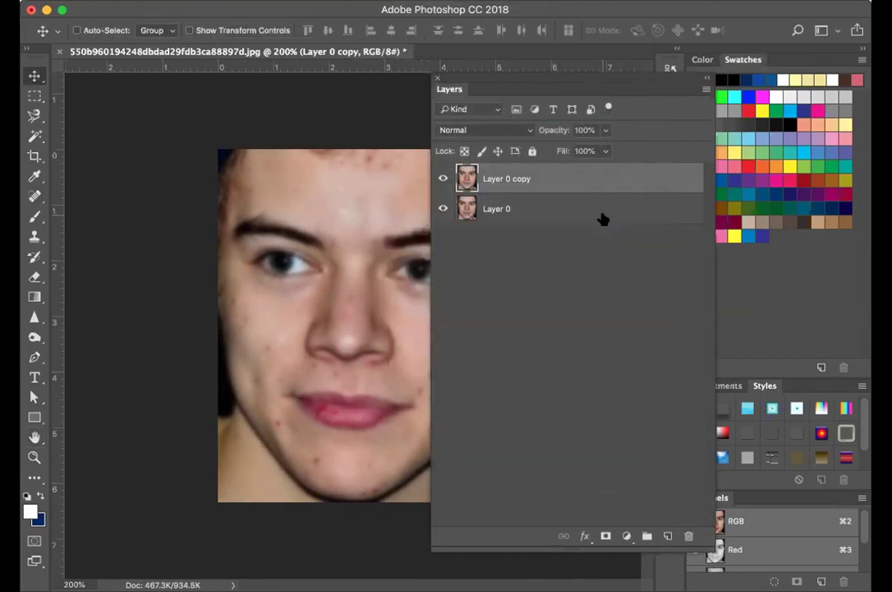
- Add a white layer mask to the blurred Layer 0 copy, keeping its opacity at 100%
{"action": "left_click", "coordinate": [605, 131]}
{"action": "left_click_drag", "start_coordinate": [605, 150], "coordinate": [628, 149]}
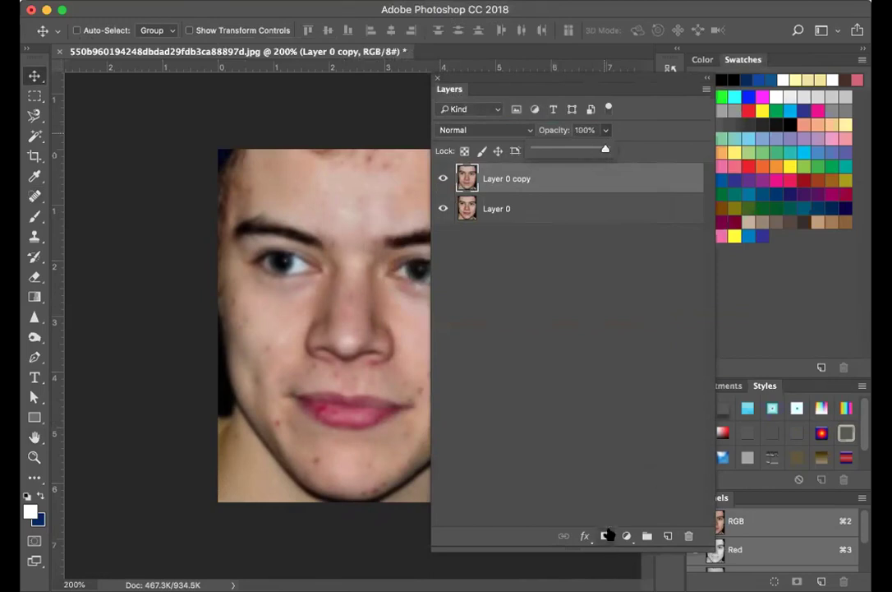
{"action": "left_click_drag", "start_coordinate": [474, 80], "coordinate": [561, 79]}
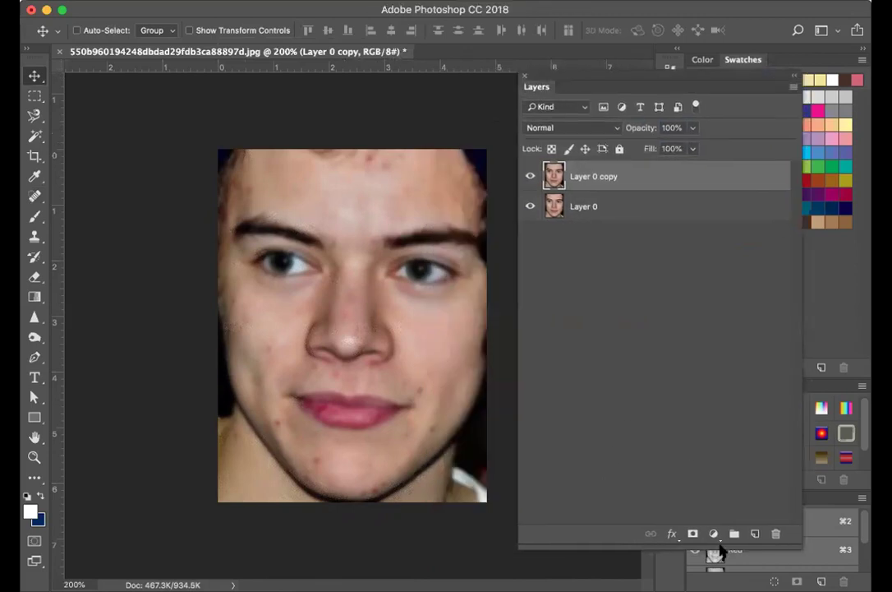
{"action": "left_click", "coordinate": [691, 534]}
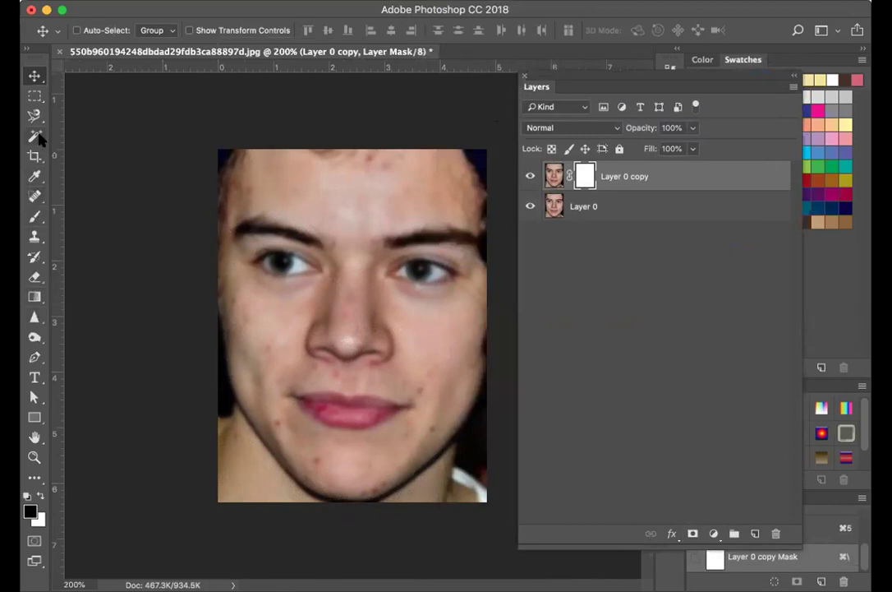
- Paint black on the mask over both eyes and eyebrows to restore their sharpness, reducing the brush from 50 to 25 px
{"action": "left_click", "coordinate": [35, 216]}
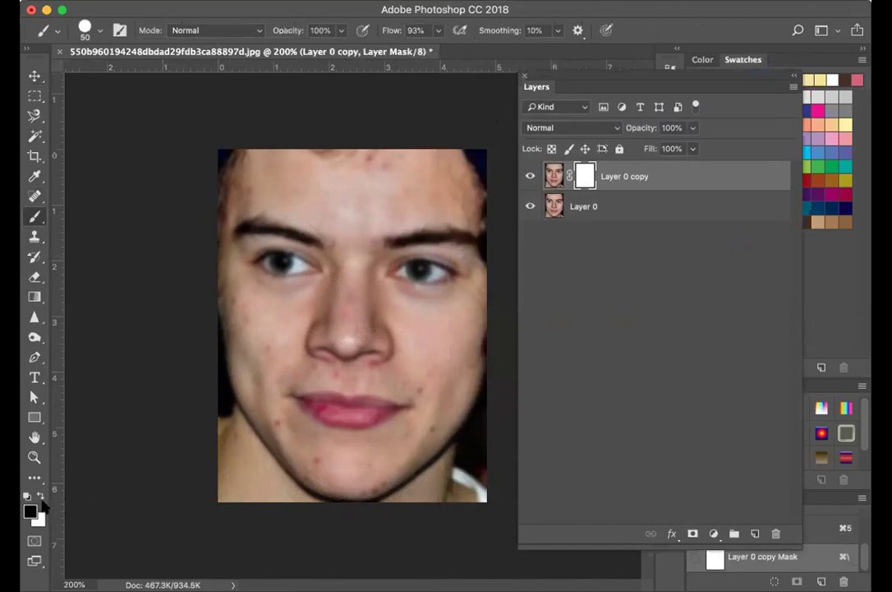
{"action": "mouse_move", "coordinate": [313, 256]}
{"action": "left_mouse_down"}
{"action": "mouse_move", "coordinate": [262, 260]}
{"action": "mouse_move", "coordinate": [327, 265]}
{"action": "mouse_move", "coordinate": [297, 252]}
{"action": "left_mouse_up"}
{"action": "key", "text": "bracketleft"}
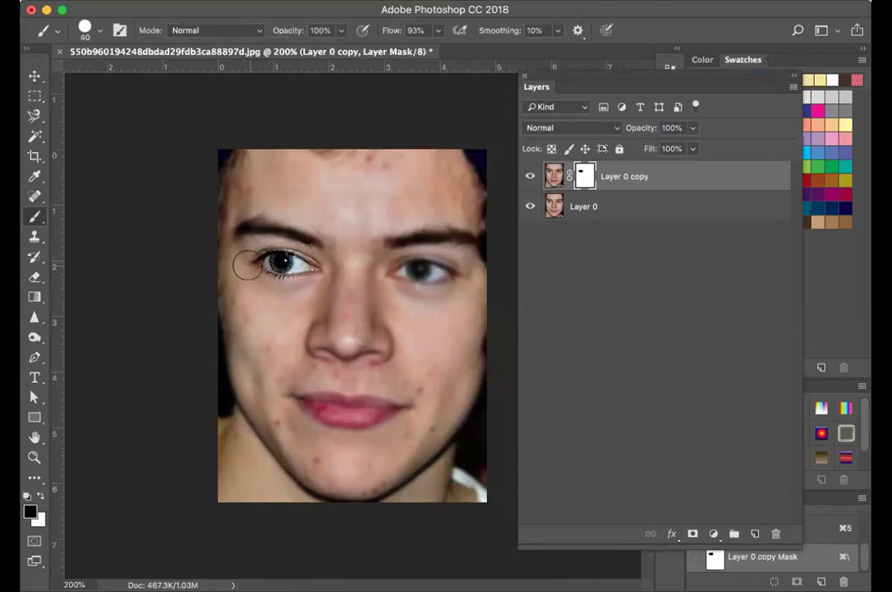
{"action": "key", "text": "bracketleft"}
{"action": "key", "text": "bracketleft"}
{"action": "key", "text": "bracketleft"}
{"action": "mouse_move", "coordinate": [240, 230]}
{"action": "left_mouse_down"}
{"action": "mouse_move", "coordinate": [316, 237]}
{"action": "mouse_move", "coordinate": [414, 244]}
{"action": "mouse_move", "coordinate": [449, 235]}
{"action": "mouse_move", "coordinate": [394, 265]}
{"action": "left_mouse_up"}
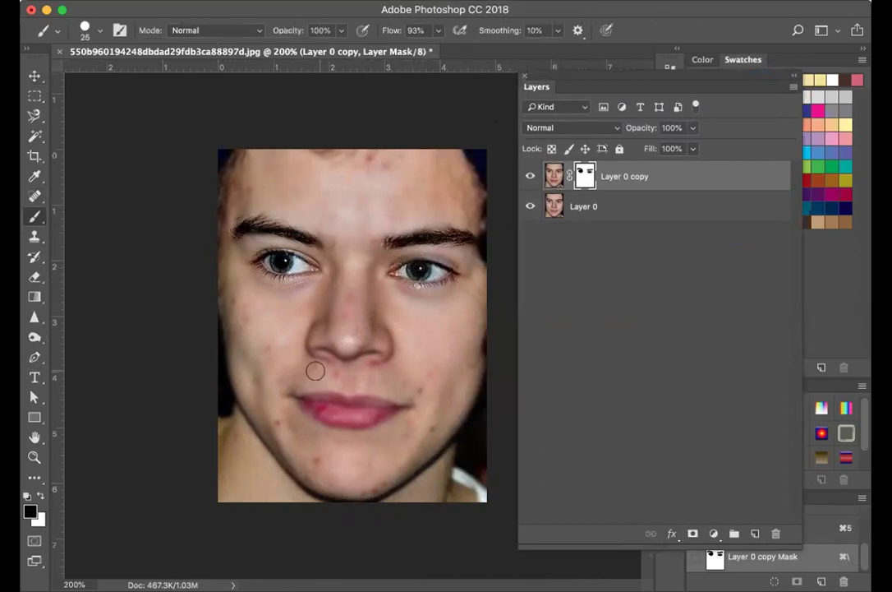
- Reduce the brush to 20 px and its opacity to 62%, and mask the blur away from the nostrils and lips
{"action": "key", "text": "bracketleft"}
{"action": "left_click", "coordinate": [341, 31]}
{"action": "left_click_drag", "start_coordinate": [340, 42], "coordinate": [322, 48]}
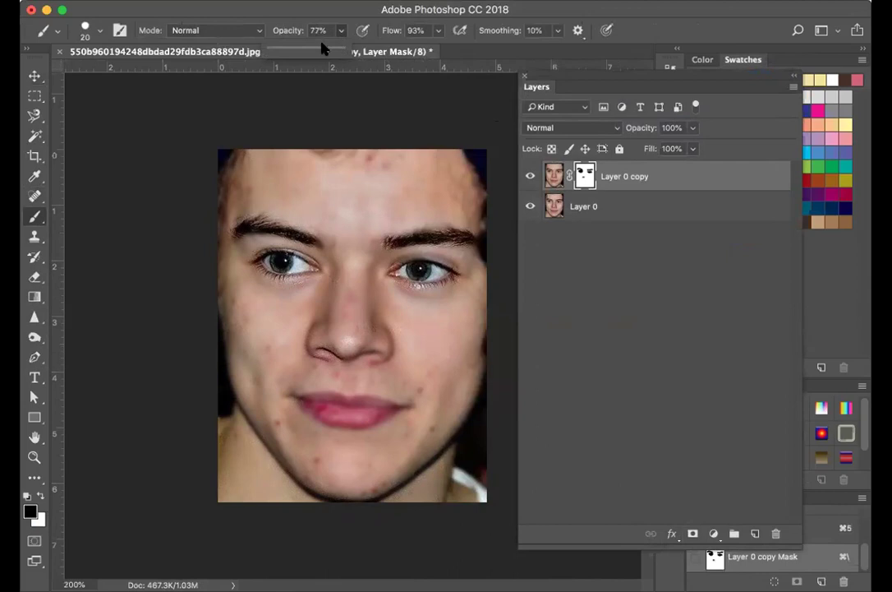
{"action": "left_click", "coordinate": [353, 374]}
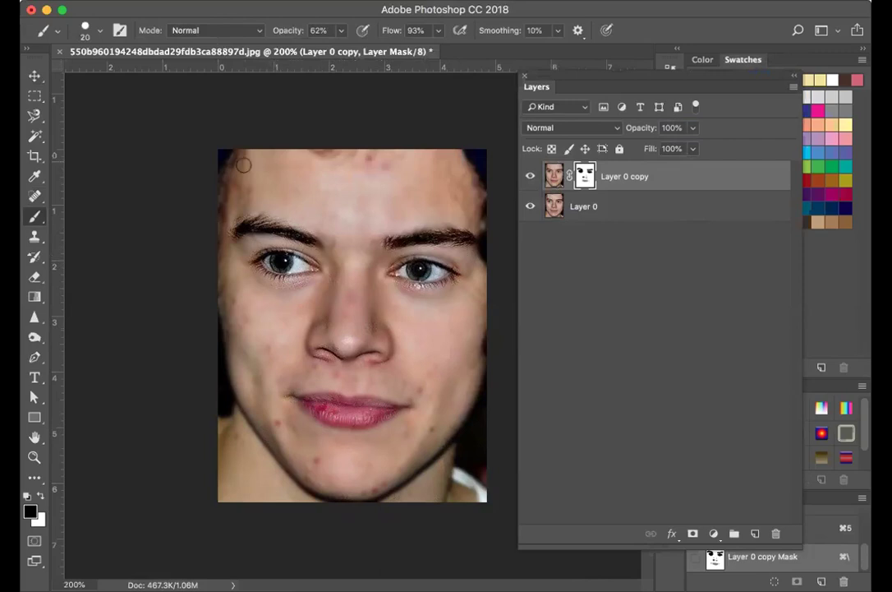
- Lower the opacity of the blurred Layer 0 copy to 76%
{"action": "left_click", "coordinate": [555, 176]}
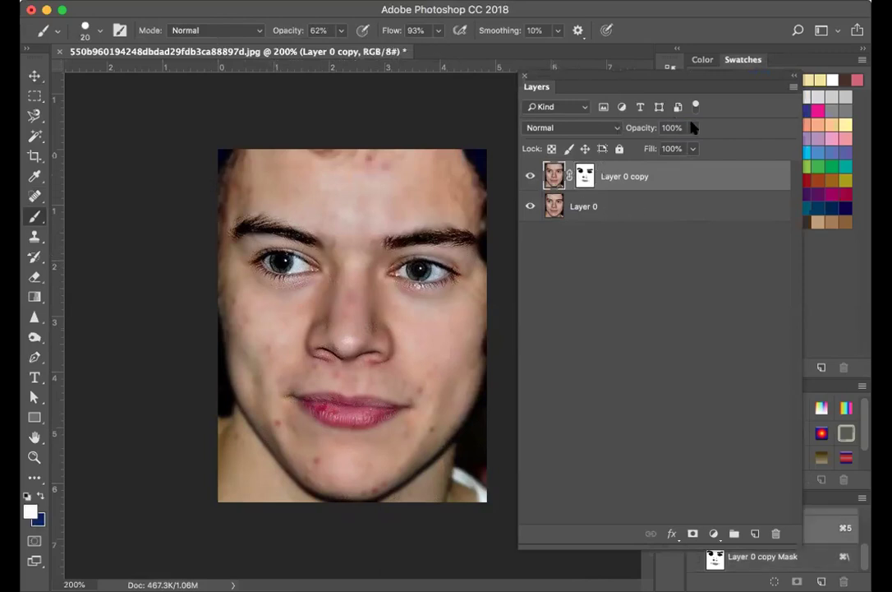
{"action": "left_click", "coordinate": [693, 128]}
{"action": "left_click_drag", "start_coordinate": [690, 148], "coordinate": [675, 149]}
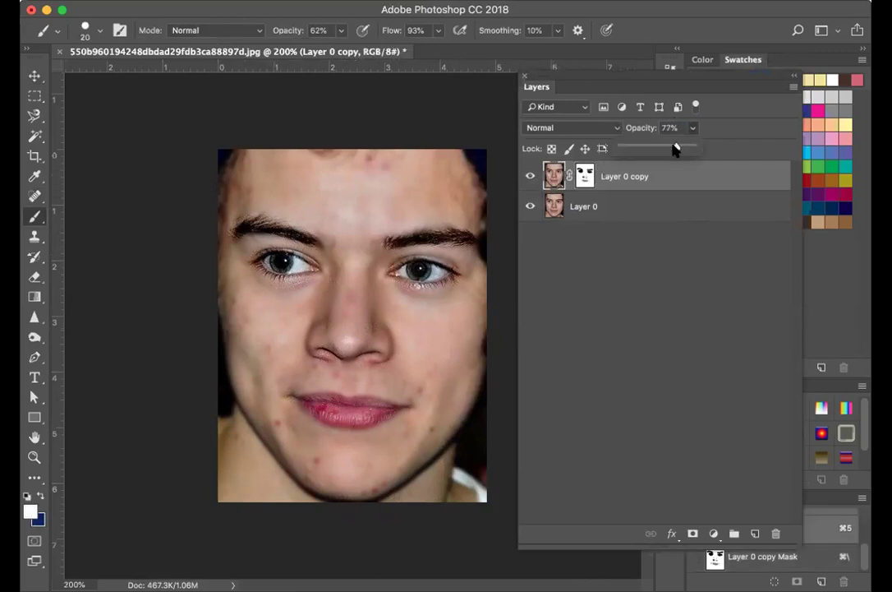
{"action": "left_click", "coordinate": [36, 76]}
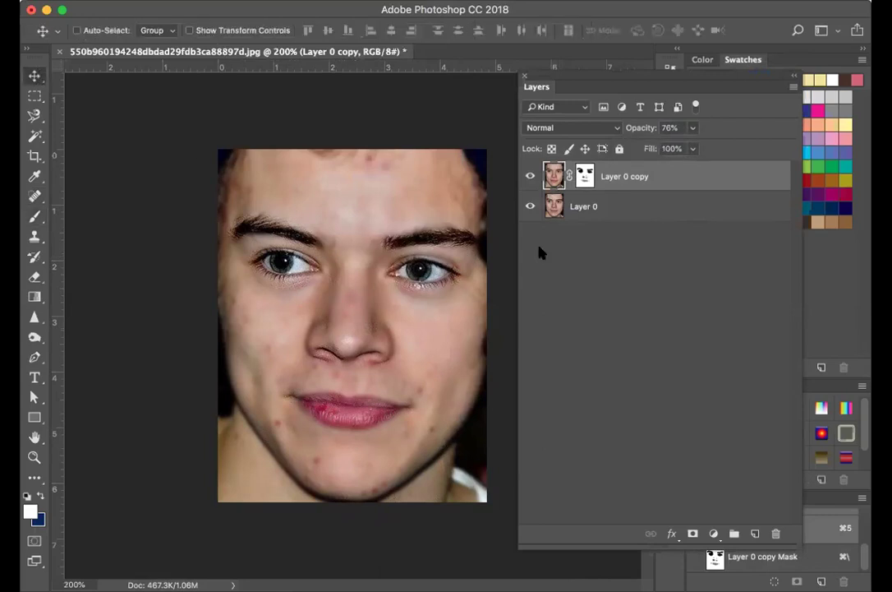
- Toggle the visibility of Layer 0 copy repeatedly to compare the face with and without the skin smoothing
{"action": "left_click", "coordinate": [530, 176]}
{"action": "left_click", "coordinate": [530, 176]}
{"action": "left_click", "coordinate": [529, 176]}
{"action": "left_click", "coordinate": [530, 176]}
{"action": "left_click", "coordinate": [530, 176]}
{"action": "left_click", "coordinate": [530, 176]}
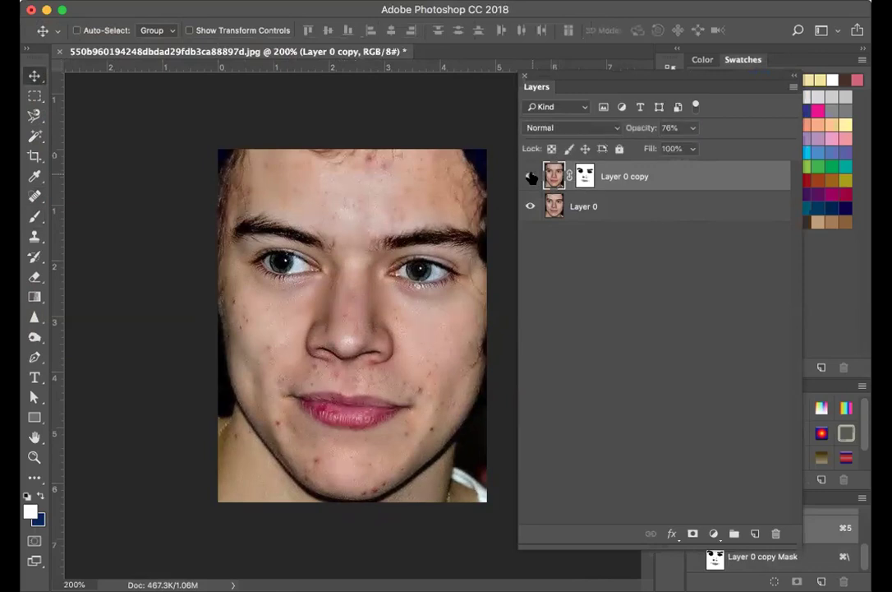
{"action": "left_click", "coordinate": [530, 176]}
{"action": "left_click", "coordinate": [530, 176]}
{"action": "left_click", "coordinate": [530, 176]}
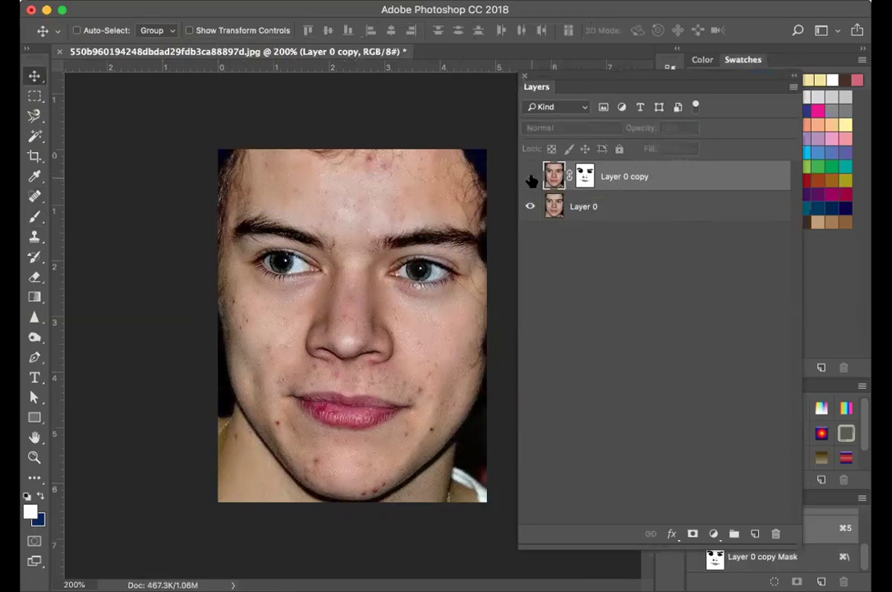
{"action": "left_click", "coordinate": [530, 175]}
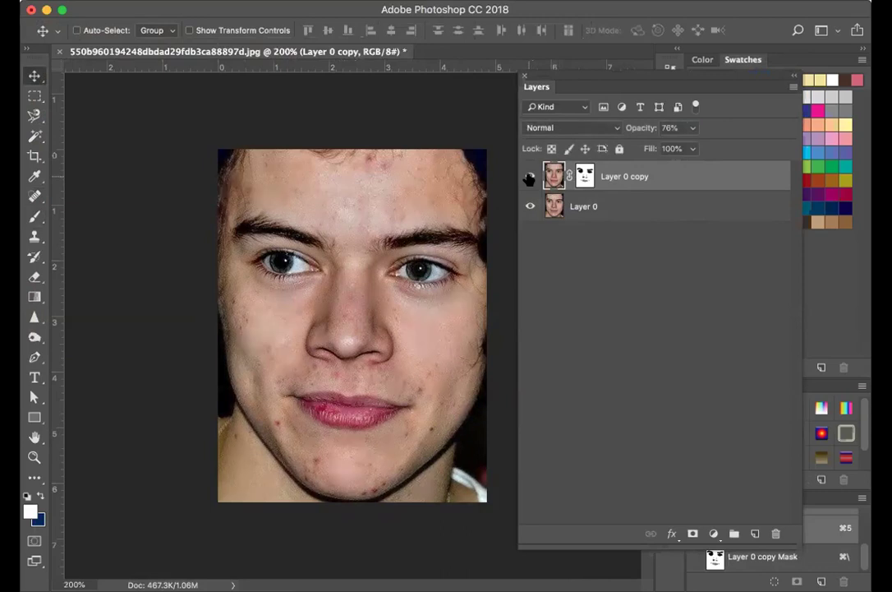
{"action": "left_click", "coordinate": [530, 176]}
{"action": "left_click", "coordinate": [530, 176]}
{"action": "left_click", "coordinate": [530, 175]}
{"action": "left_click", "coordinate": [530, 176]}
{"action": "left_click", "coordinate": [530, 176]}
{"action": "left_click", "coordinate": [529, 176]}
{"action": "left_click", "coordinate": [530, 176]}
{"action": "left_click", "coordinate": [530, 176]}
- Select Layer 0 and try out a higher brightness on it with the Brightness/Contrast adjustment
{"action": "left_click", "coordinate": [206, 0]}
{"action": "left_click", "coordinate": [206, 0]}
{"action": "key", "text": "alt+bracketleft"}
{"action": "left_click", "coordinate": [329, 0]}
{"action": "mouse_move", "coordinate": [247, 0]}
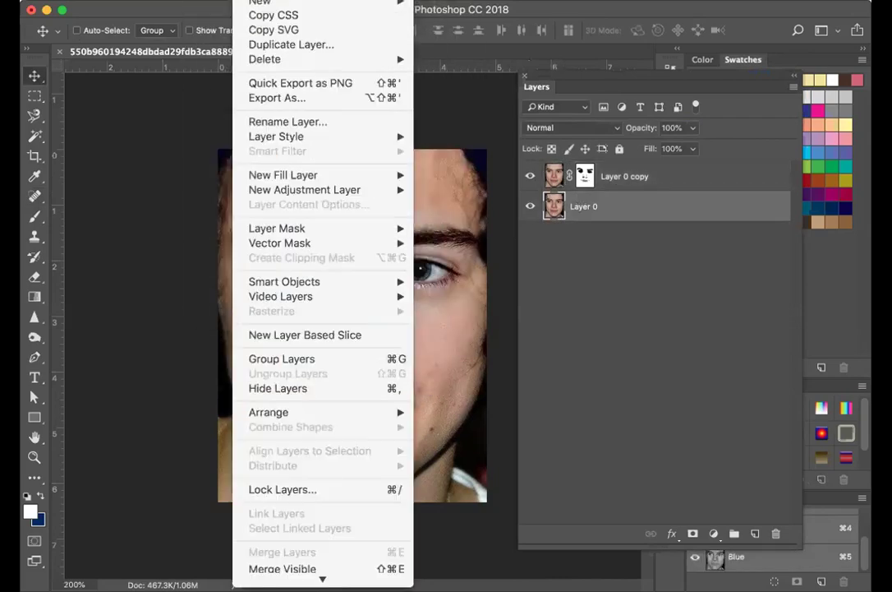
{"action": "mouse_move", "coordinate": [329, 0]}
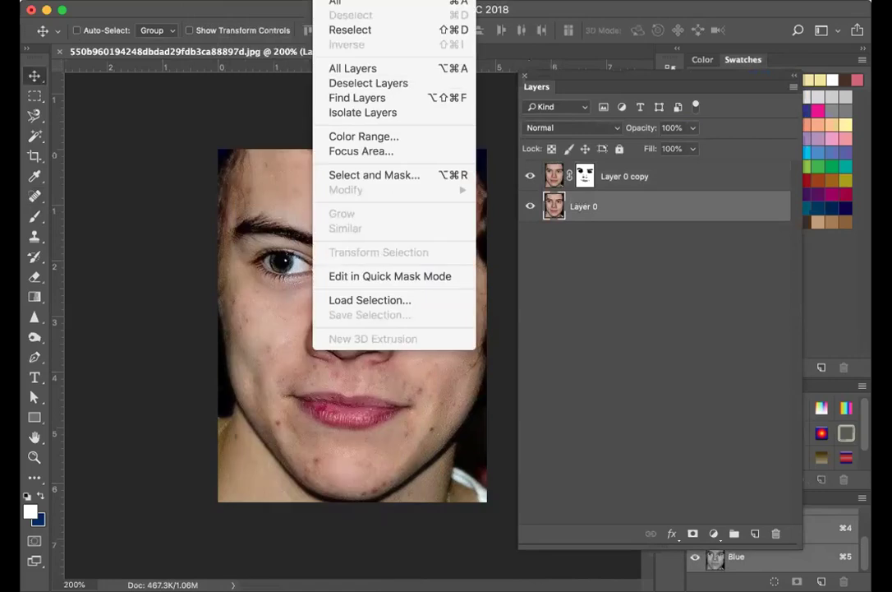
{"action": "mouse_move", "coordinate": [206, 0]}
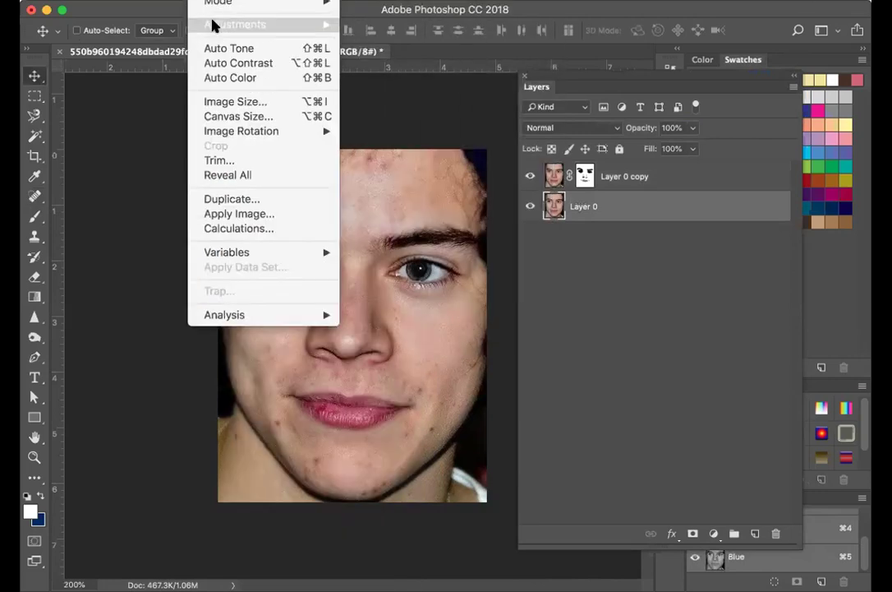
{"action": "mouse_move", "coordinate": [303, 22]}
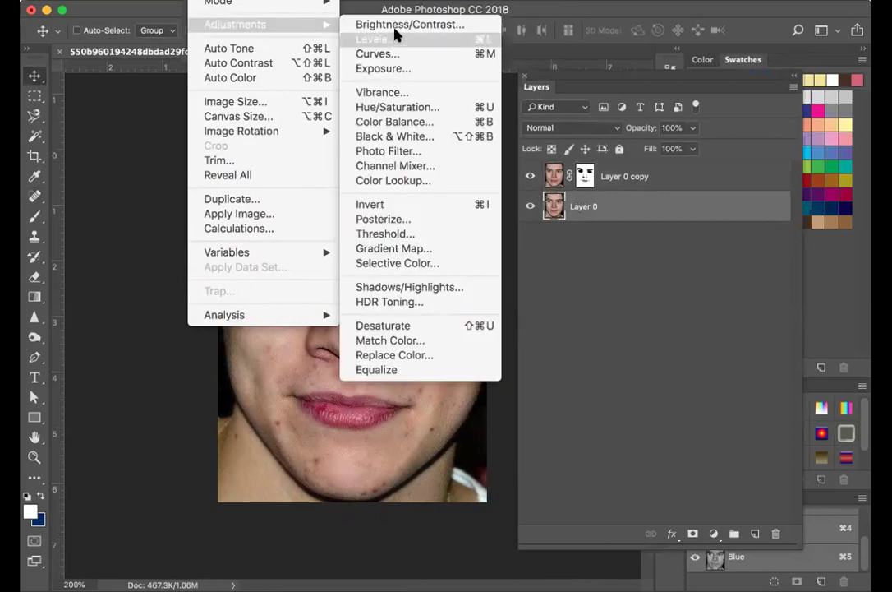
{"action": "left_click", "coordinate": [396, 25]}
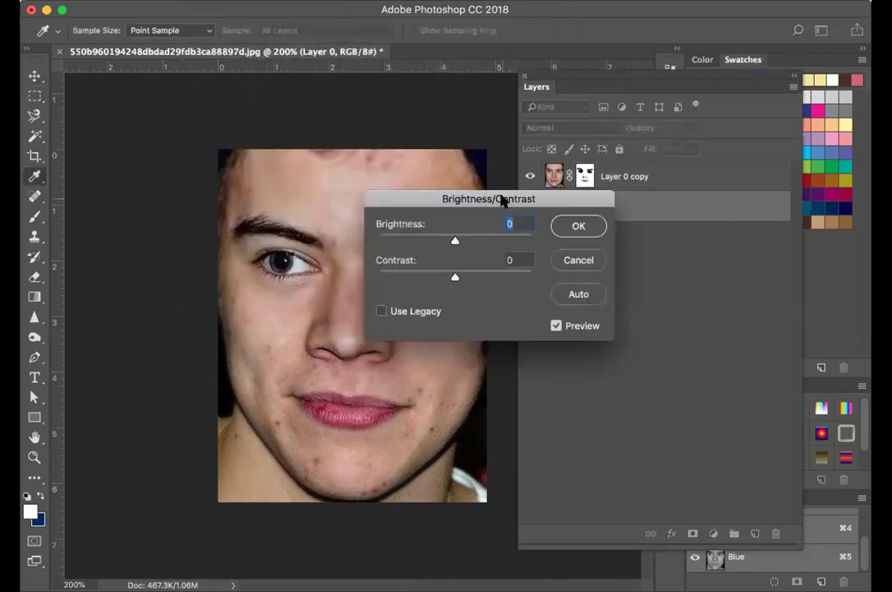
{"action": "left_click_drag", "start_coordinate": [503, 201], "coordinate": [704, 88]}
{"action": "left_click_drag", "start_coordinate": [653, 131], "coordinate": [729, 138]}
{"action": "left_click", "coordinate": [774, 153]}
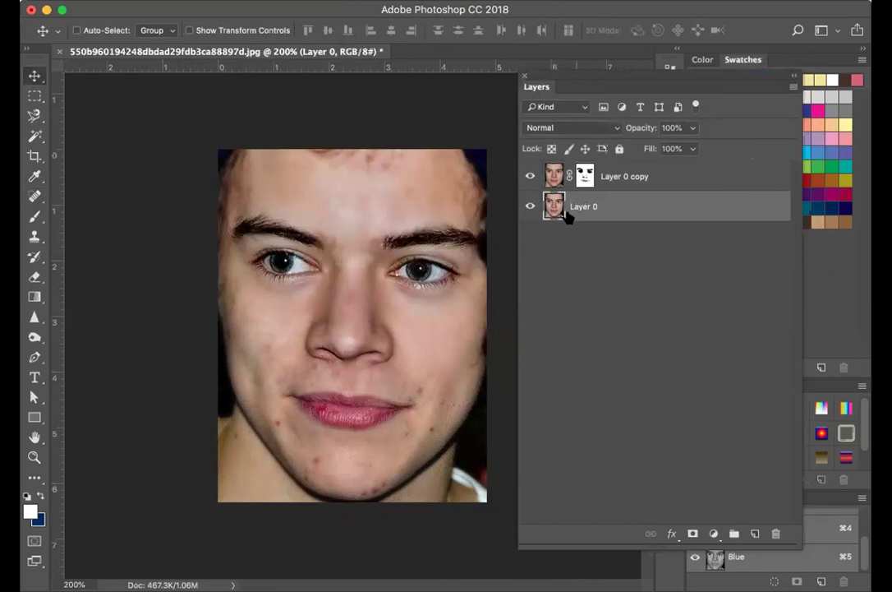
- Try Brightness/Contrast on Layer 0 copy with brightness -2 and contrast 83, and cancel it
{"action": "key", "text": "alt+bracketright"}
{"action": "left_click", "coordinate": [247, 0]}
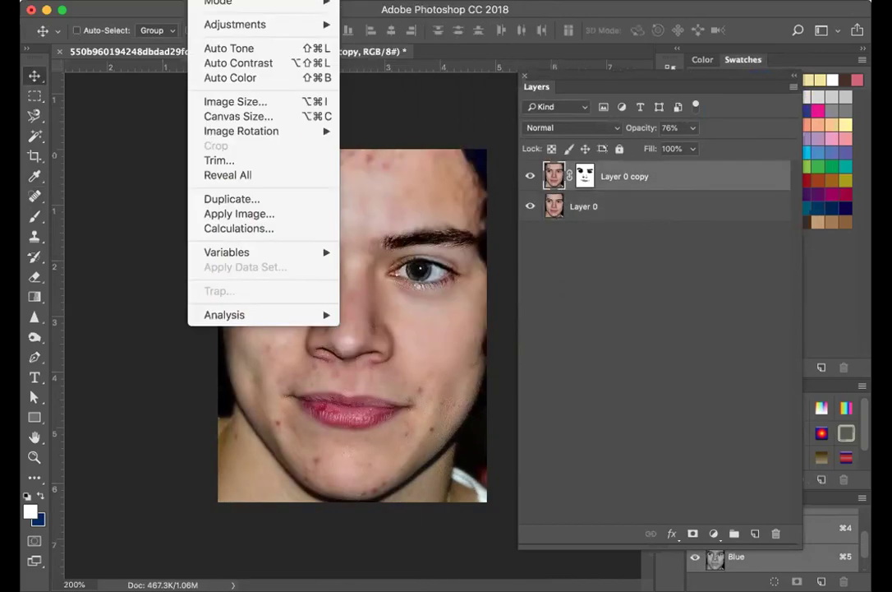
{"action": "mouse_move", "coordinate": [211, 26]}
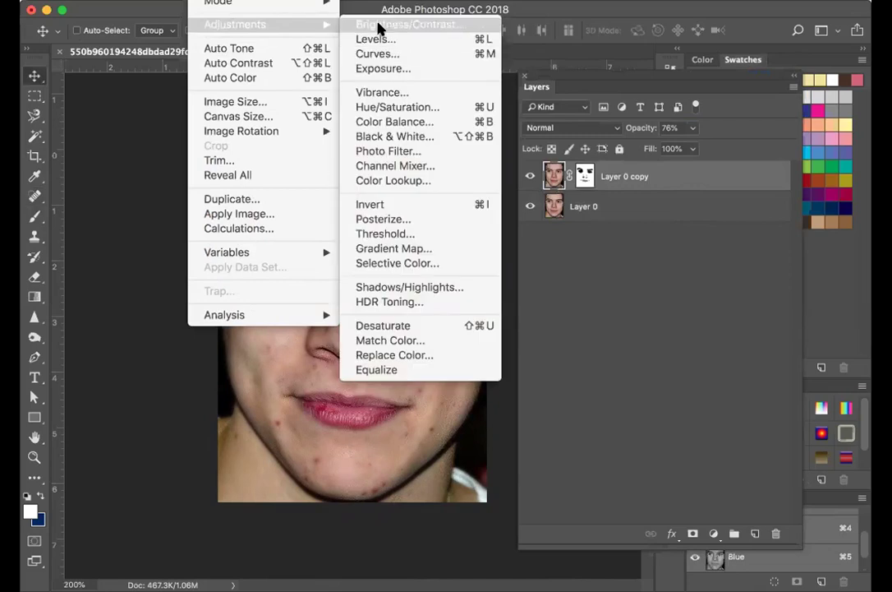
{"action": "left_click", "coordinate": [378, 25]}
{"action": "left_click_drag", "start_coordinate": [653, 131], "coordinate": [716, 182]}
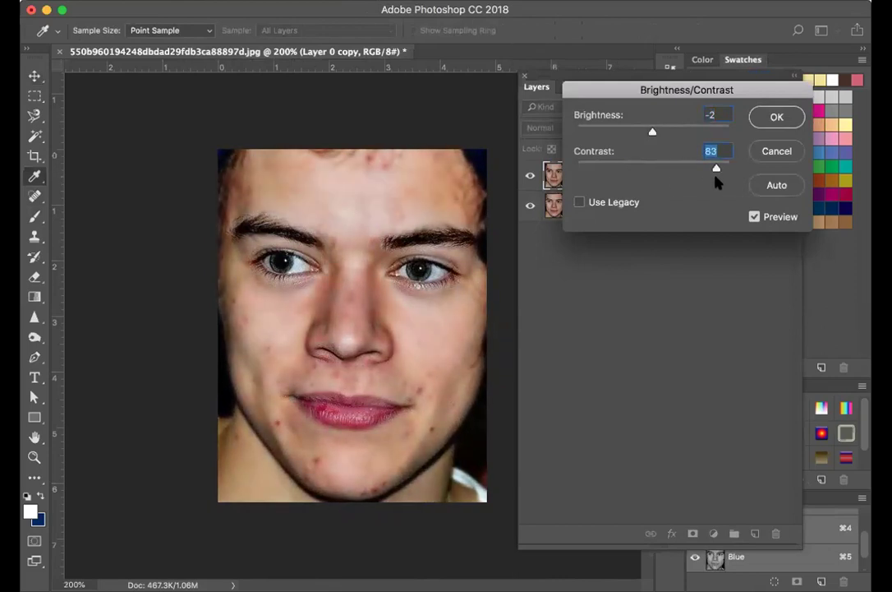
{"action": "left_click", "coordinate": [780, 158]}
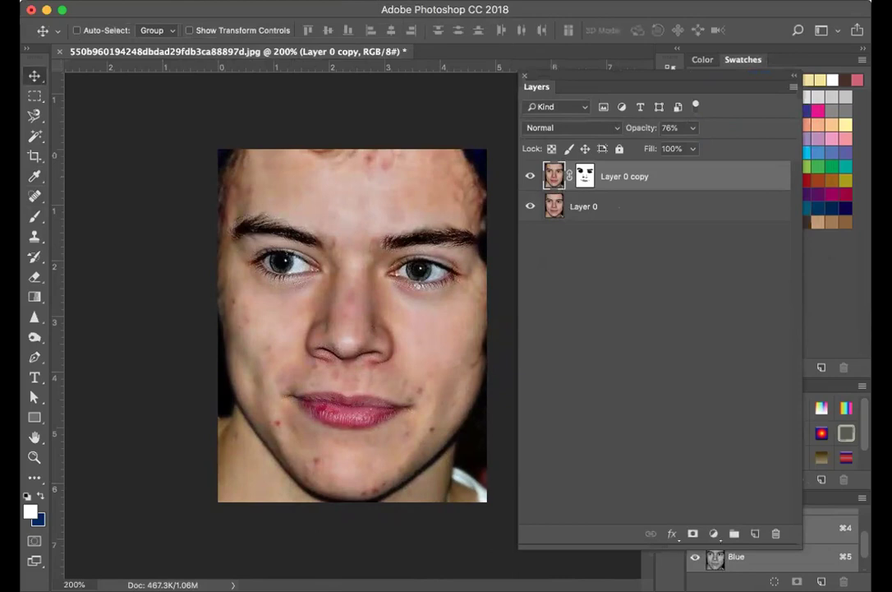
- Open Levels for Layer 0 copy and try midtones of 0.94 with a highlight input of 213, returning the highlights to 255
{"action": "left_click", "coordinate": [258, 0]}
{"action": "mouse_move", "coordinate": [211, 24]}
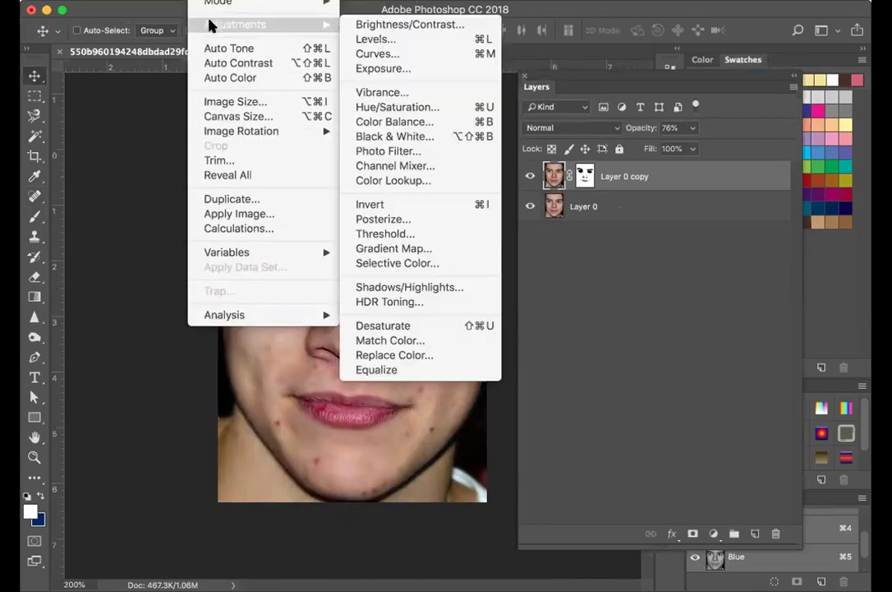
{"action": "left_click", "coordinate": [370, 39]}
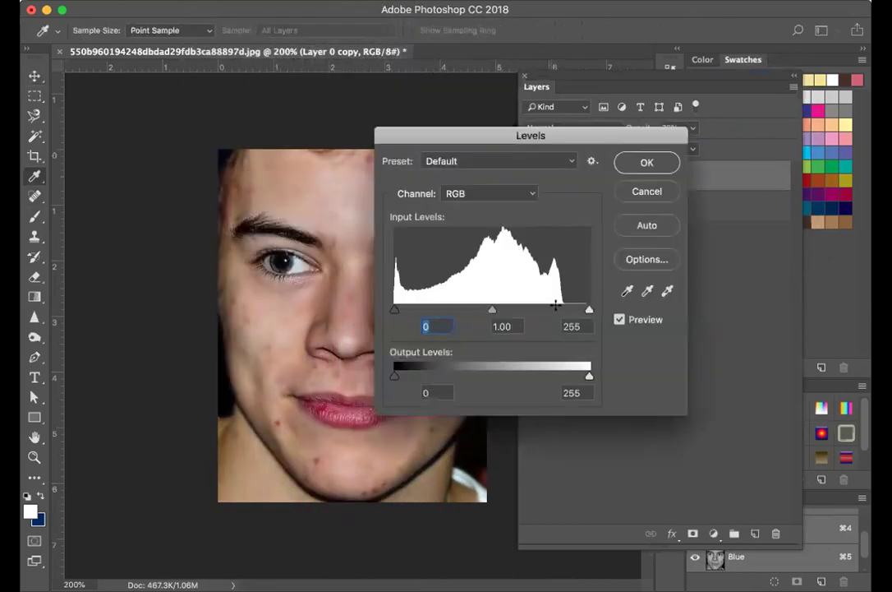
{"action": "left_click_drag", "start_coordinate": [464, 139], "coordinate": [589, 66]}
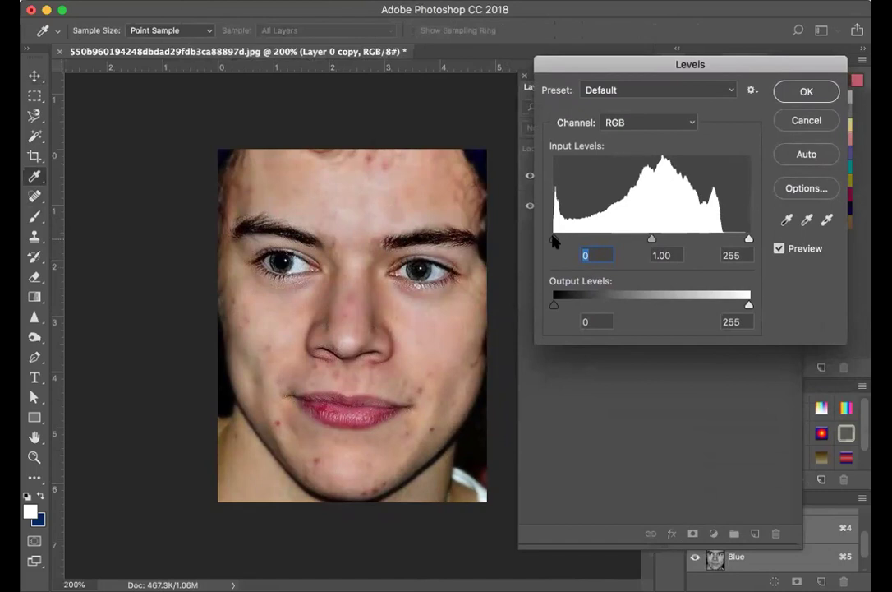
{"action": "left_click_drag", "start_coordinate": [554, 239], "coordinate": [555, 240]}
{"action": "left_click", "coordinate": [748, 239]}
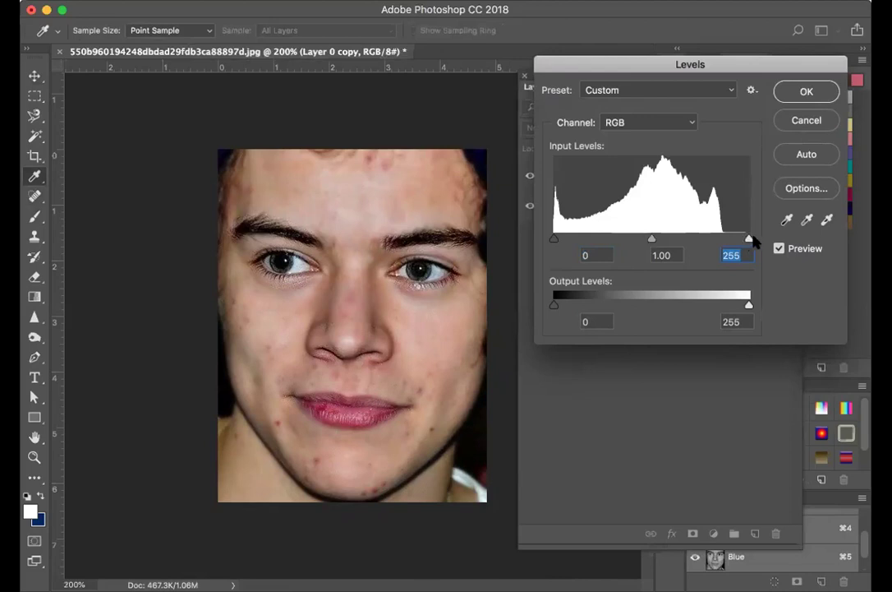
{"action": "mouse_move", "coordinate": [652, 242]}
{"action": "left_mouse_down"}
{"action": "mouse_move", "coordinate": [635, 243]}
{"action": "mouse_move", "coordinate": [676, 242]}
{"action": "mouse_move", "coordinate": [630, 243]}
{"action": "mouse_move", "coordinate": [672, 242]}
{"action": "mouse_move", "coordinate": [643, 243]}
{"action": "mouse_move", "coordinate": [655, 242]}
{"action": "left_mouse_up"}
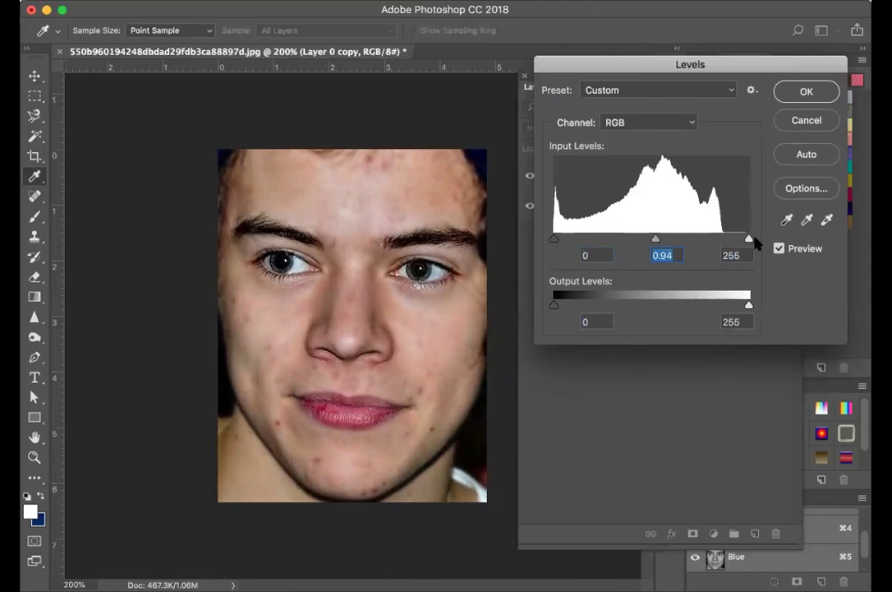
{"action": "left_click_drag", "start_coordinate": [748, 240], "coordinate": [717, 242]}
{"action": "key", "text": "Tab"}
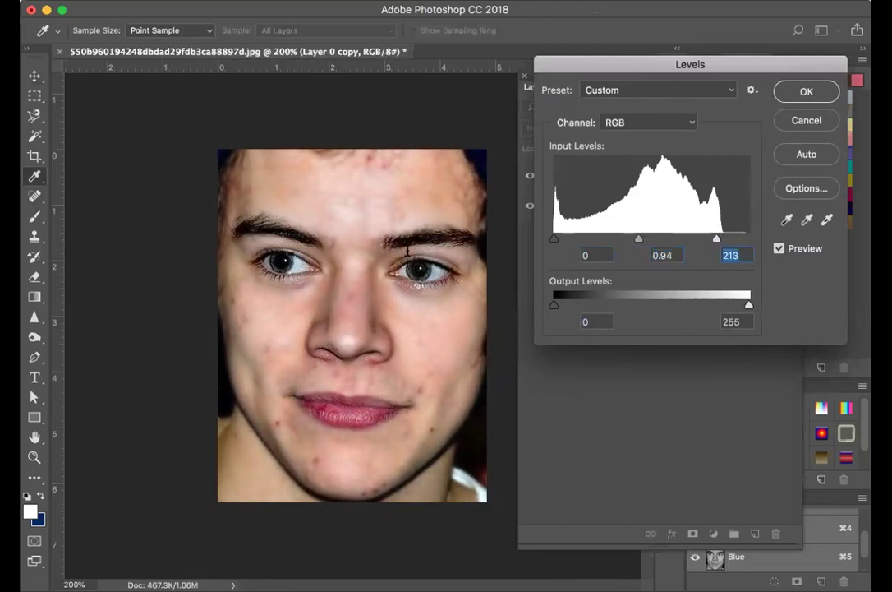
{"action": "left_click_drag", "start_coordinate": [717, 239], "coordinate": [785, 238]}
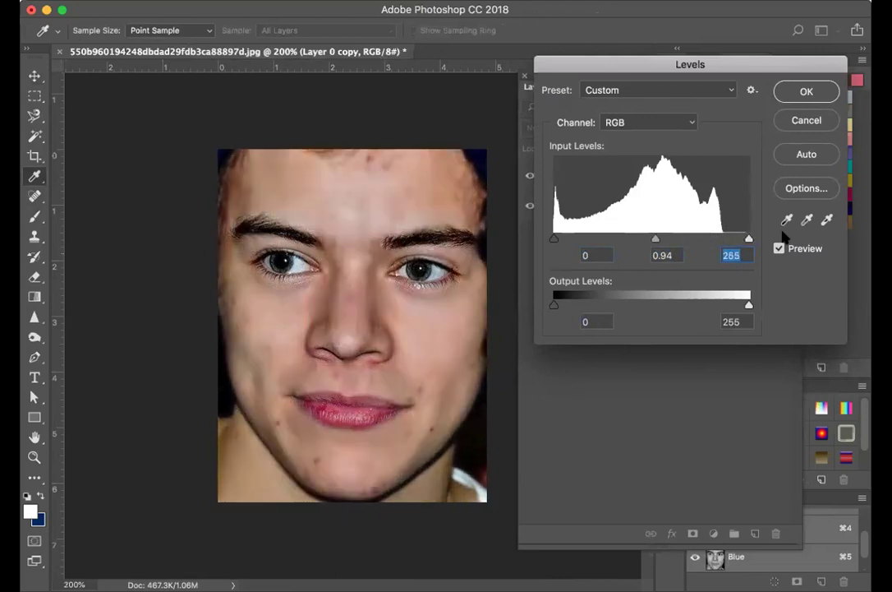
- Try the automatic Levels correction on Layer 0 copy, inspect the Red channel, and cancel the Levels adjustment
{"action": "mouse_move", "coordinate": [552, 240]}
{"action": "left_mouse_down"}
{"action": "mouse_move", "coordinate": [593, 239]}
{"action": "mouse_move", "coordinate": [538, 243]}
{"action": "left_mouse_up"}
{"action": "left_click", "coordinate": [802, 156]}
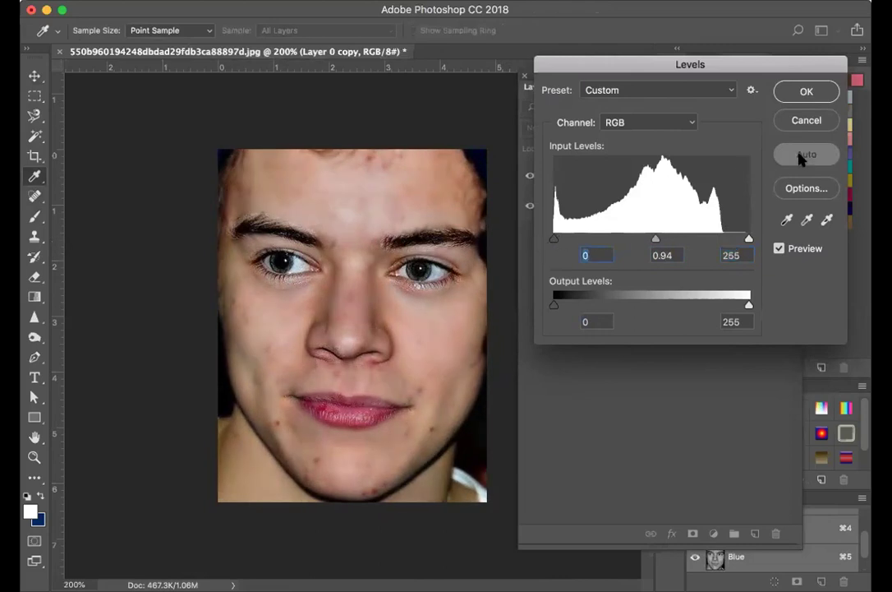
{"action": "left_click", "coordinate": [604, 92]}
{"action": "left_click", "coordinate": [601, 90]}
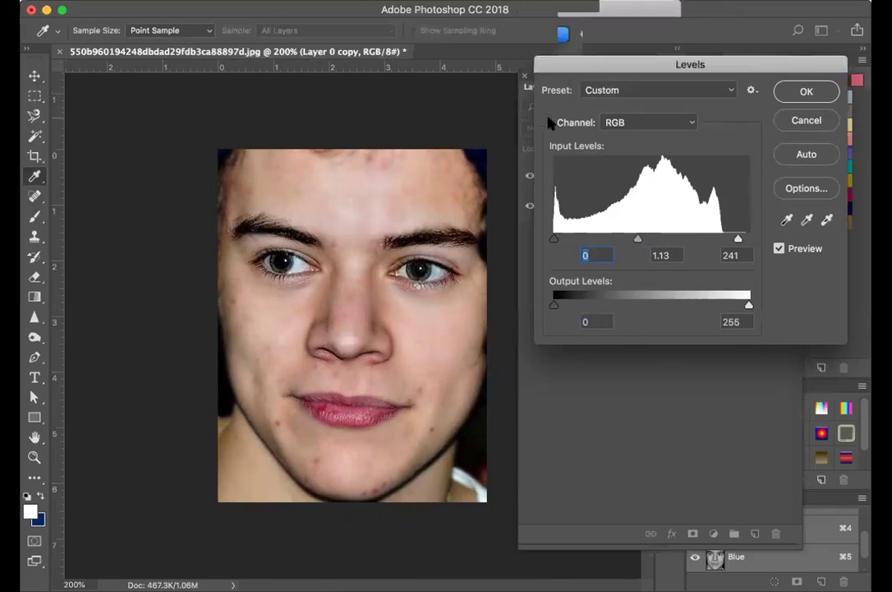
{"action": "left_click", "coordinate": [608, 123]}
{"action": "left_click", "coordinate": [608, 123]}
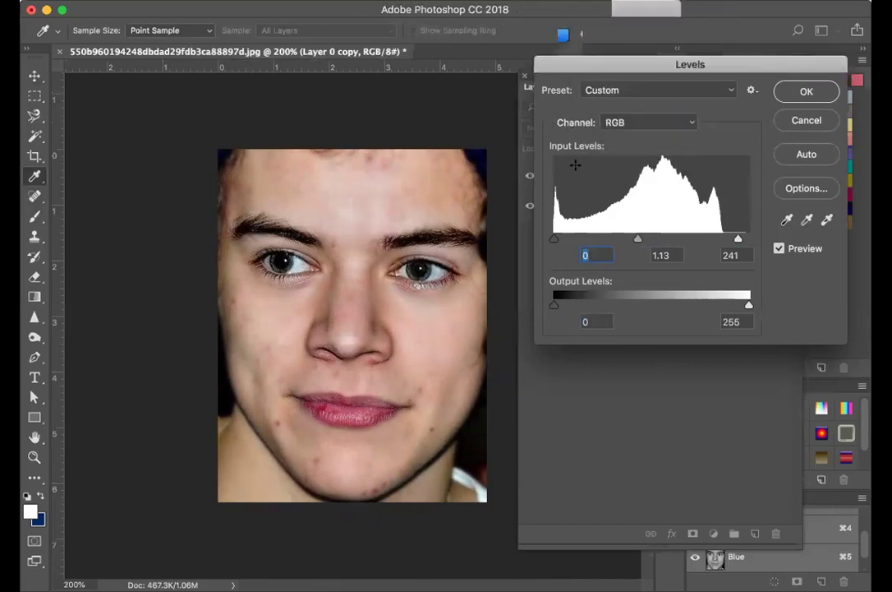
{"action": "left_click", "coordinate": [631, 123]}
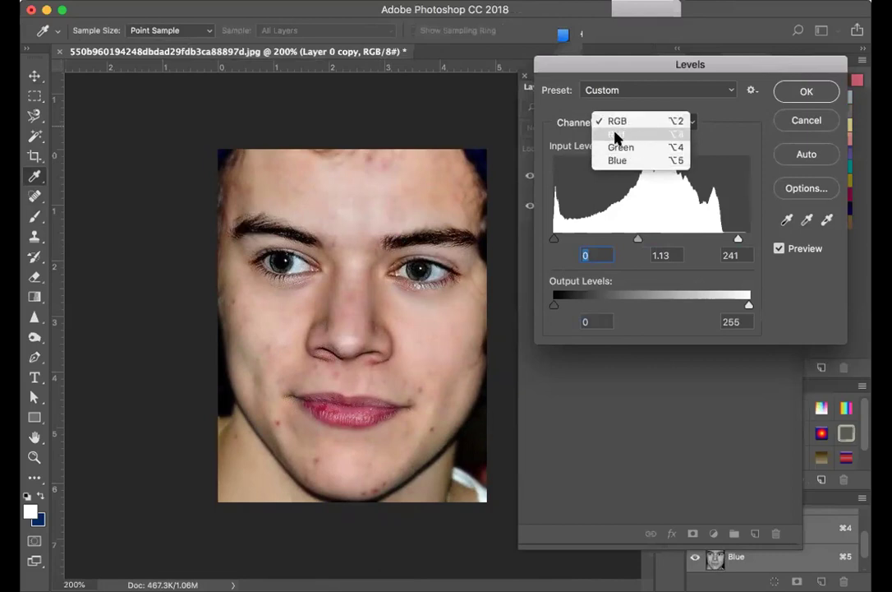
{"action": "left_click", "coordinate": [616, 136]}
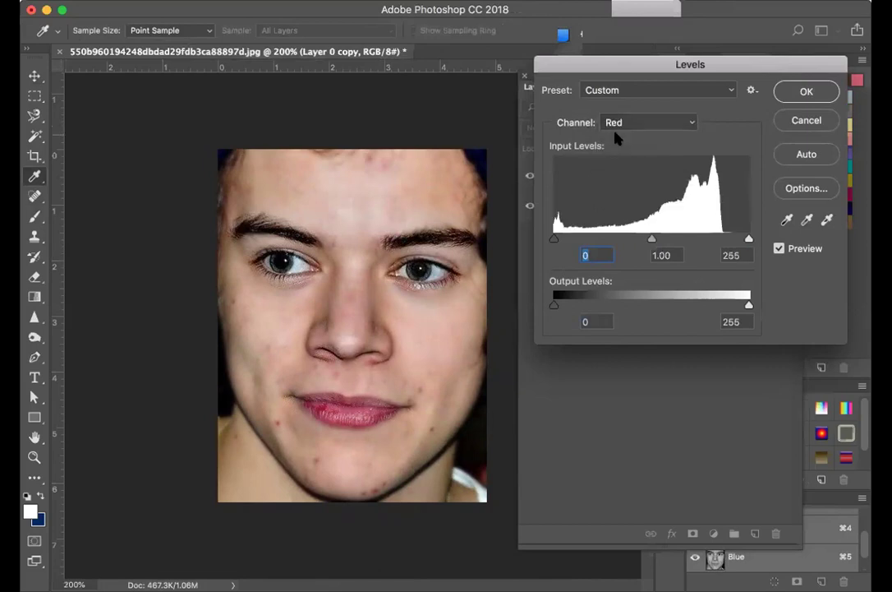
{"action": "mouse_move", "coordinate": [749, 238]}
{"action": "left_mouse_down"}
{"action": "mouse_move", "coordinate": [724, 240]}
{"action": "mouse_move", "coordinate": [749, 240]}
{"action": "left_mouse_up"}
{"action": "left_click", "coordinate": [795, 124]}
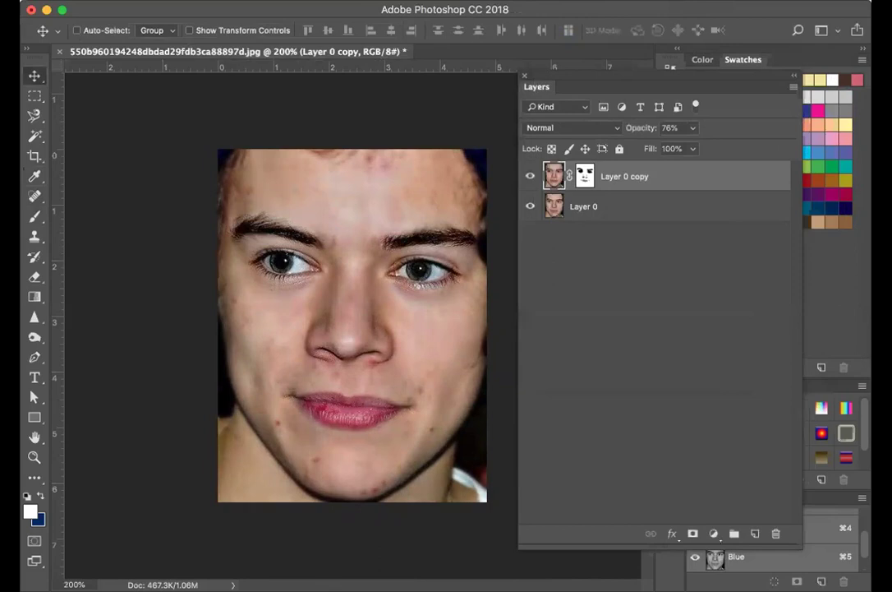
- Add a Curves adjustment layer in Normal mode at 100% opacity above Layer 0 copy
{"action": "left_click", "coordinate": [246, 0]}
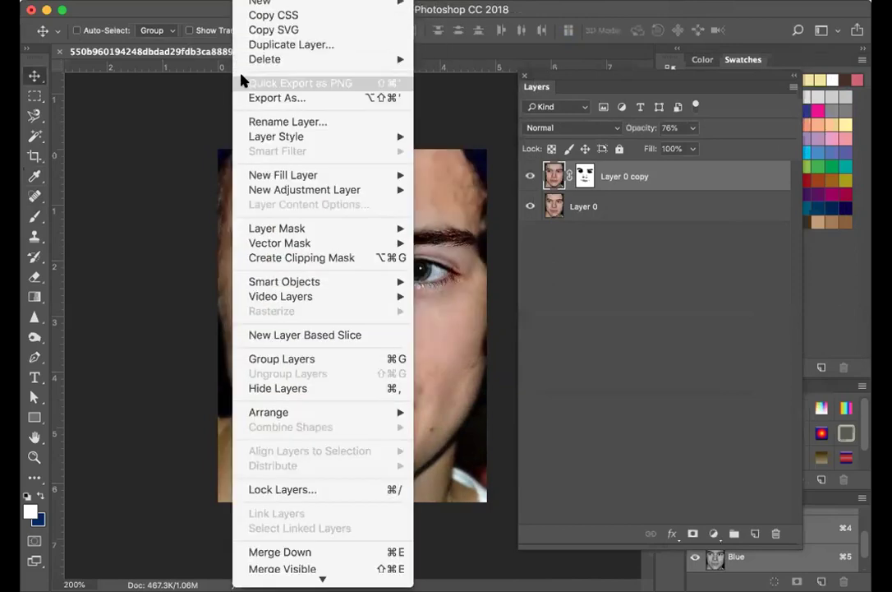
{"action": "mouse_move", "coordinate": [260, 189]}
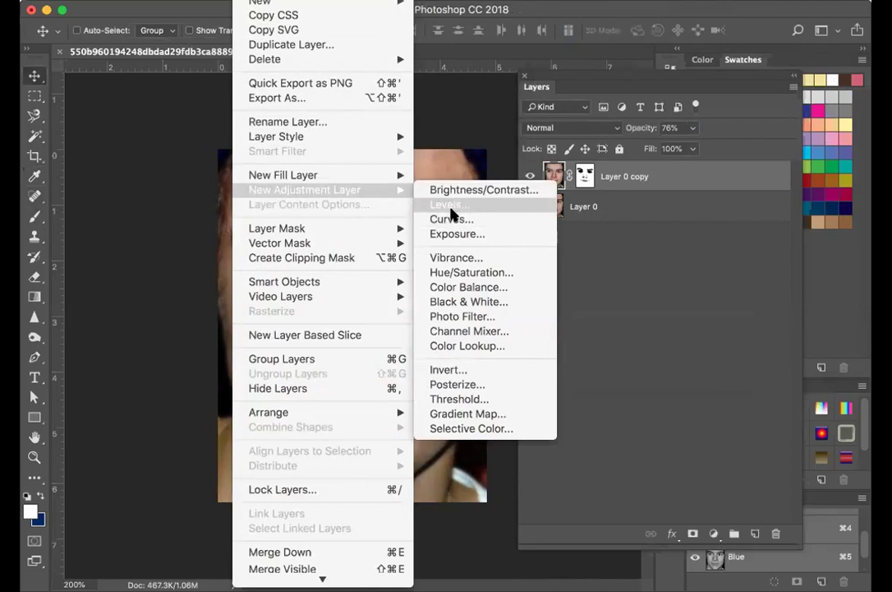
{"action": "left_click", "coordinate": [451, 219]}
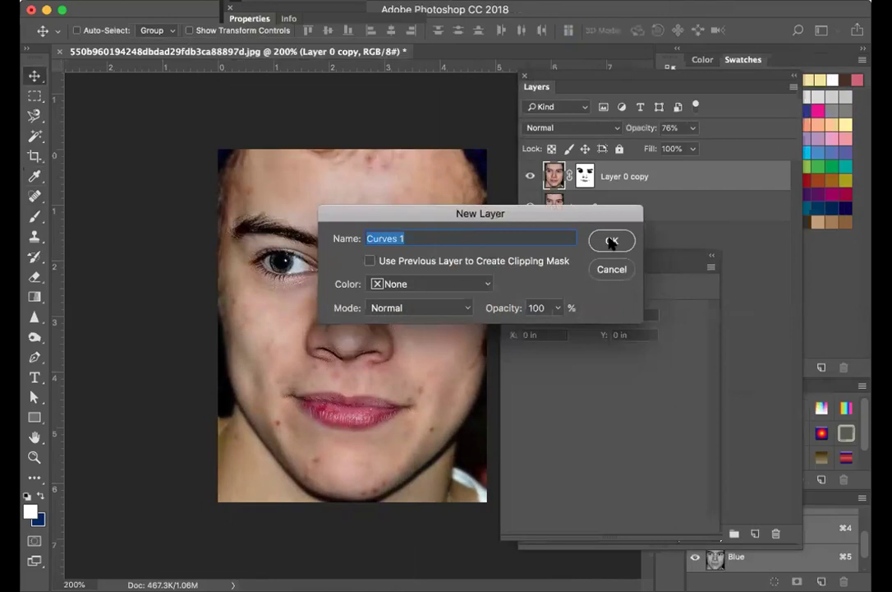
{"action": "left_click", "coordinate": [612, 241]}
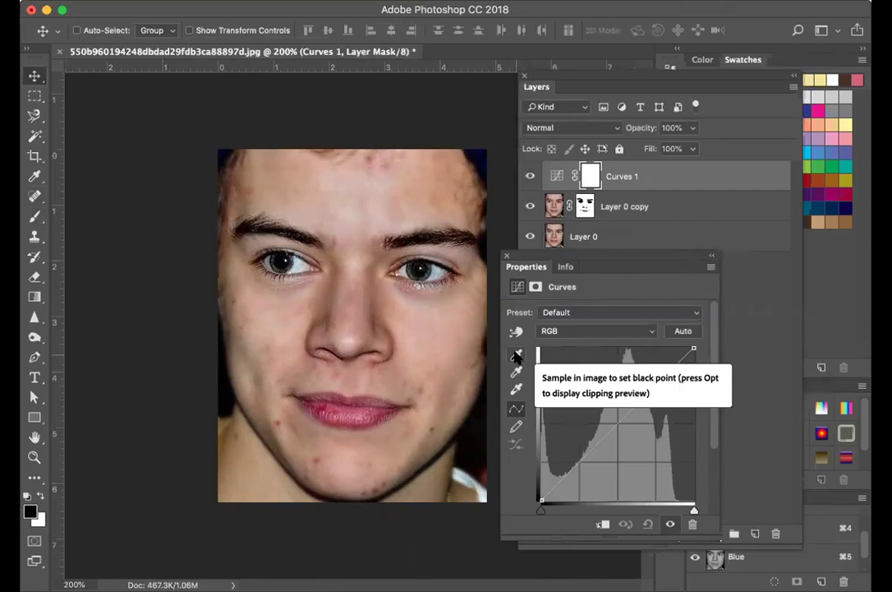
- Try the black-point sampler of the upper Curves layer on the eyebrow with the clipping preview
{"action": "left_click", "coordinate": [515, 355]}
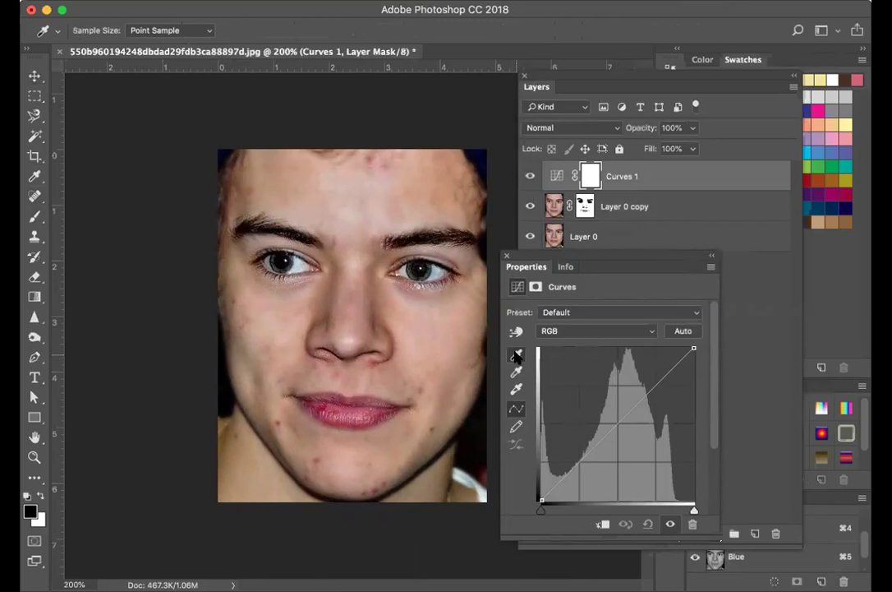
{"action": "left_click", "coordinate": [516, 389]}
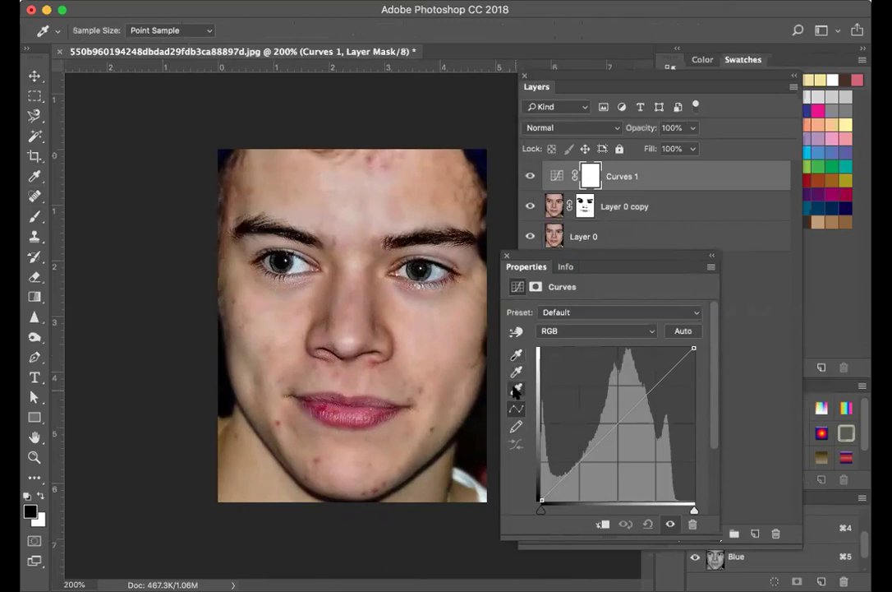
{"action": "left_click", "coordinate": [517, 355]}
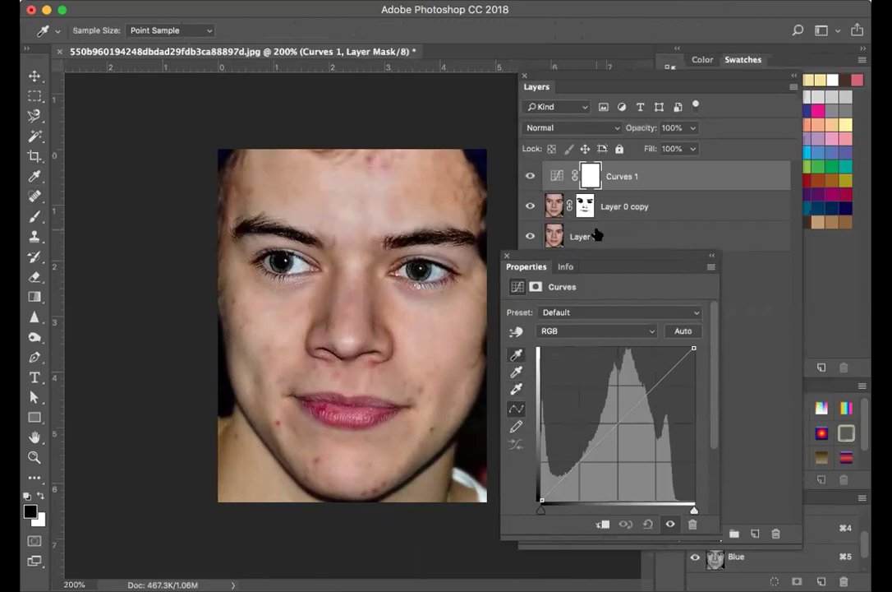
{"action": "left_click", "coordinate": [410, 244]}
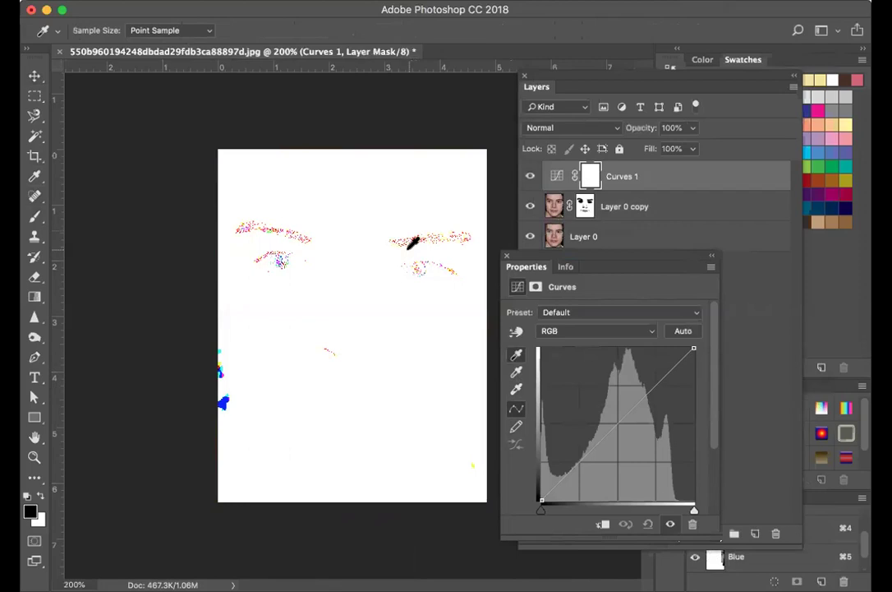
- Select Layer 0 and clear the floating Properties and Info windows out of the way
{"action": "left_click_drag", "start_coordinate": [530, 267], "coordinate": [597, 297]}
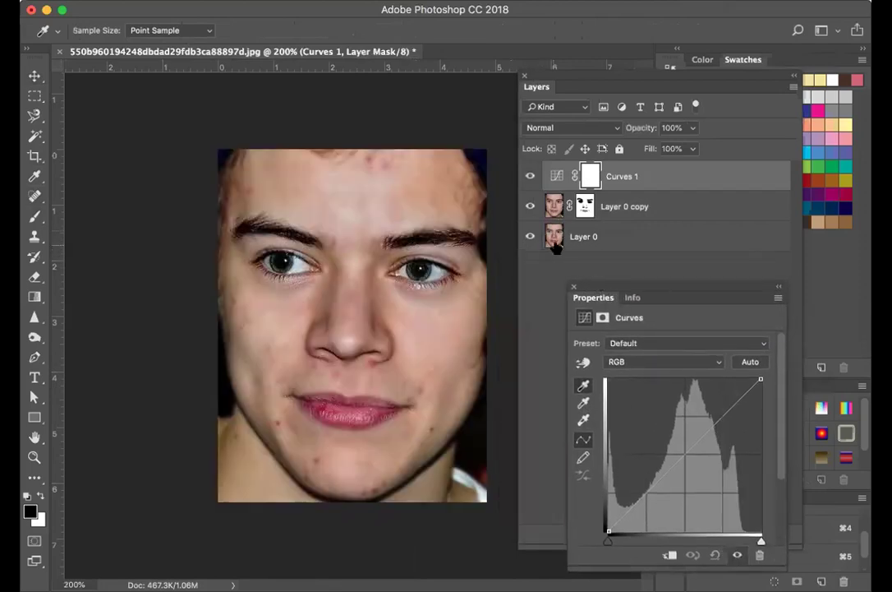
{"action": "left_click", "coordinate": [575, 287]}
{"action": "left_click", "coordinate": [583, 236]}
{"action": "key", "text": "v"}
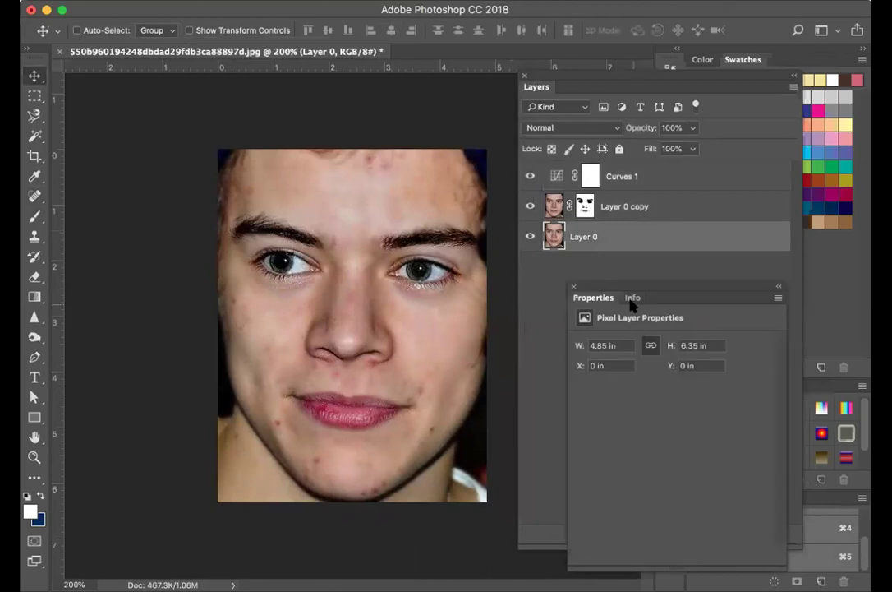
{"action": "left_click_drag", "start_coordinate": [632, 297], "coordinate": [582, 326]}
{"action": "left_click", "coordinate": [573, 287]}
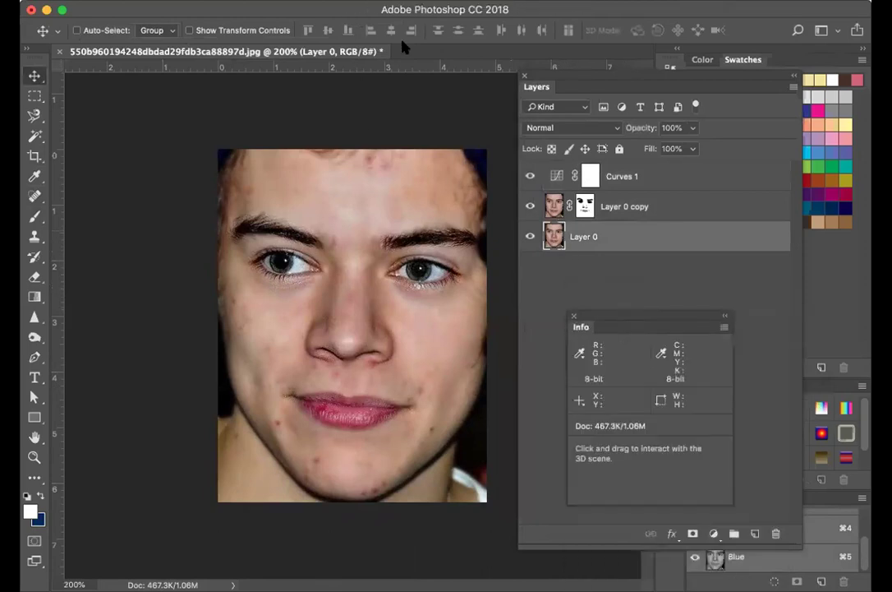
{"action": "left_click", "coordinate": [573, 317]}
- Add a second Curves adjustment layer in Normal mode at 100% opacity directly above Layer 0
{"action": "left_click", "coordinate": [255, 0]}
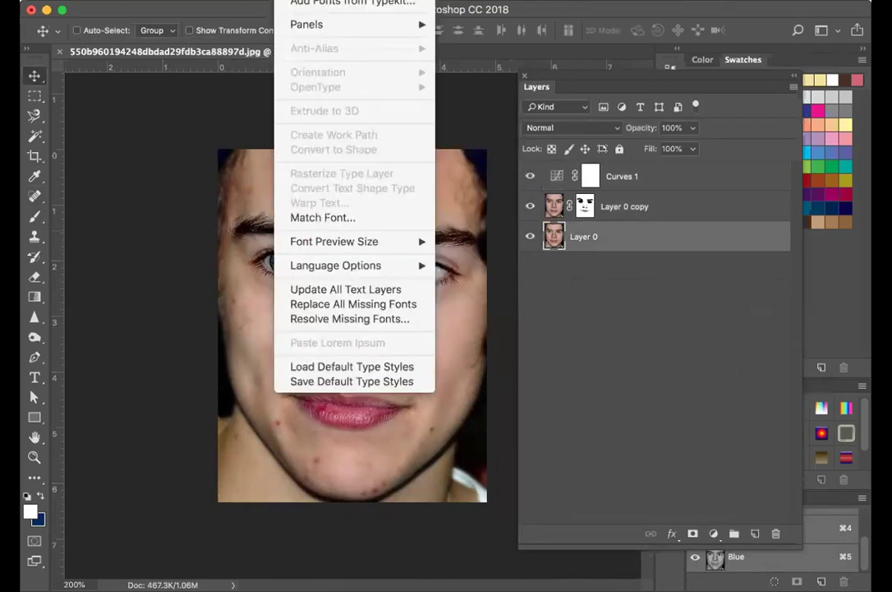
{"action": "mouse_move", "coordinate": [247, 188]}
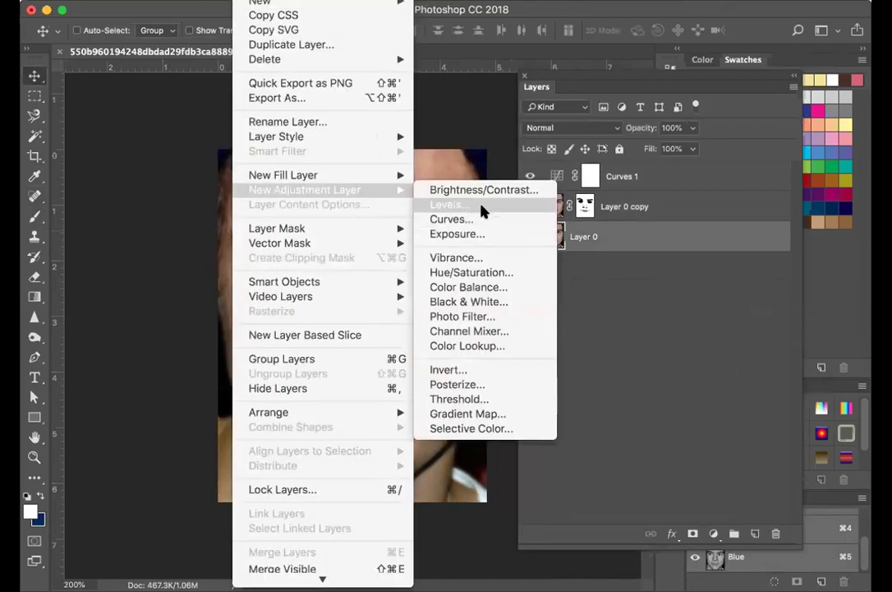
{"action": "left_click", "coordinate": [482, 226]}
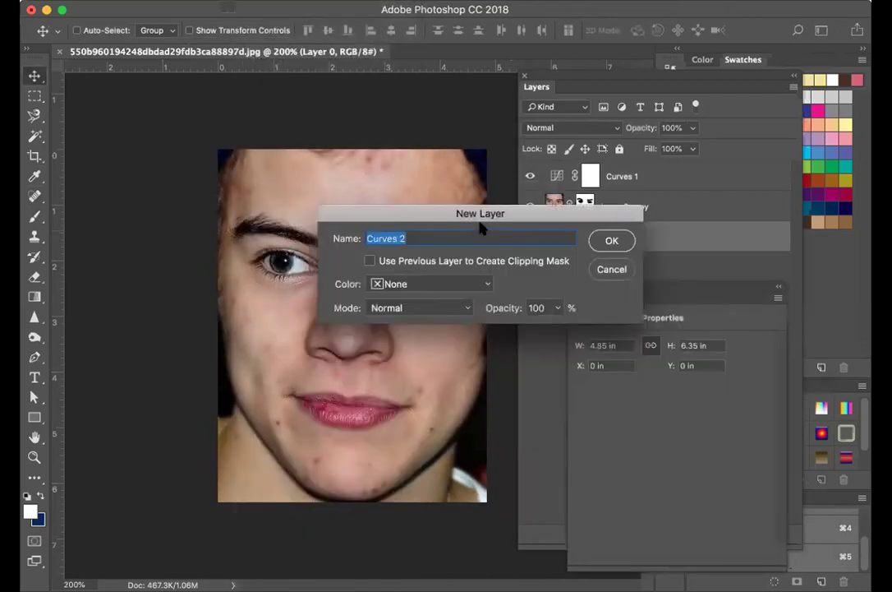
{"action": "left_click", "coordinate": [604, 240]}
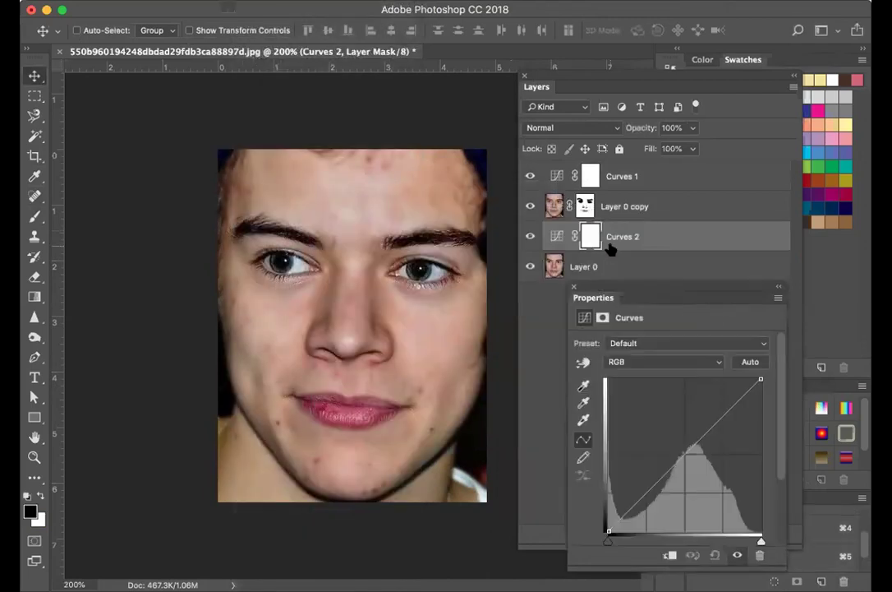
- Try sampling the black point of the lower Curves layer from below the nose, undo it, and reselect Layer 0
{"action": "left_click", "coordinate": [583, 387]}
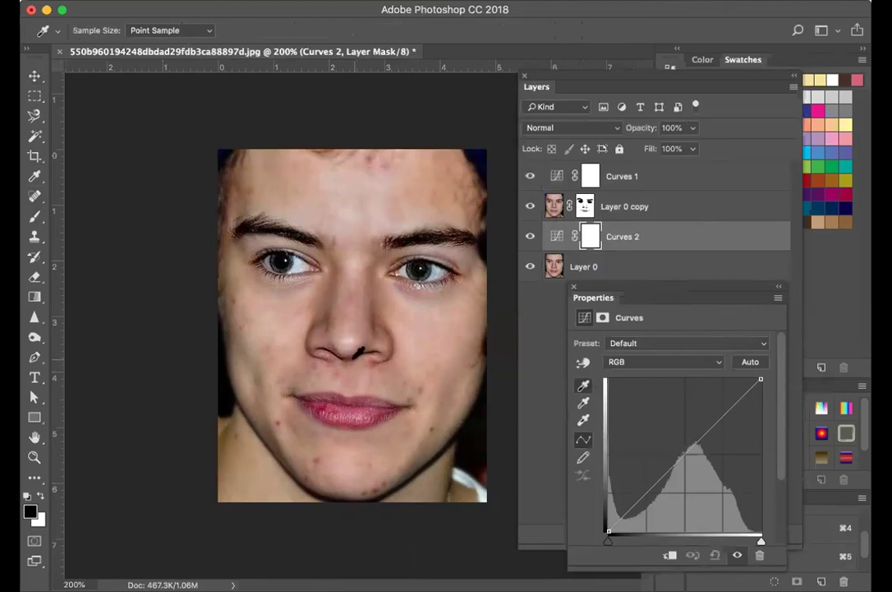
{"action": "left_click", "coordinate": [355, 357]}
{"action": "key", "text": "ctrl+z"}
{"action": "key", "text": "ctrl+z"}
{"action": "key", "text": "ctrl+z"}
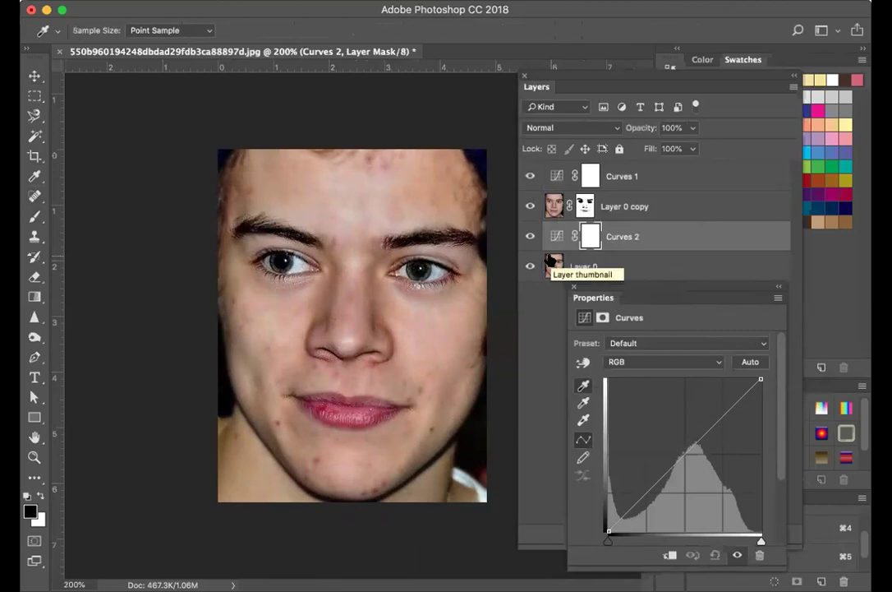
{"action": "left_click", "coordinate": [555, 264]}
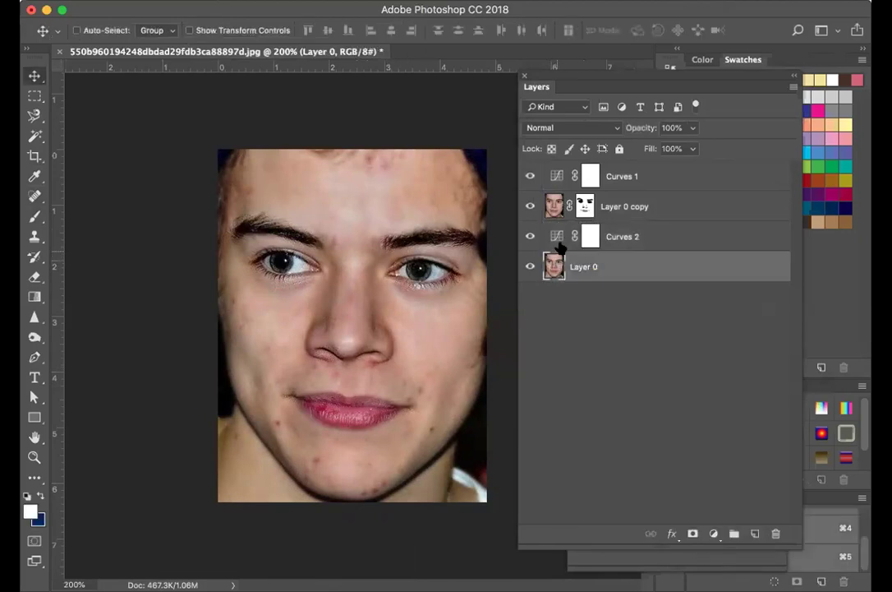
- Add a third Curves adjustment layer directly above Layer 0
{"action": "left_click", "coordinate": [250, 2]}
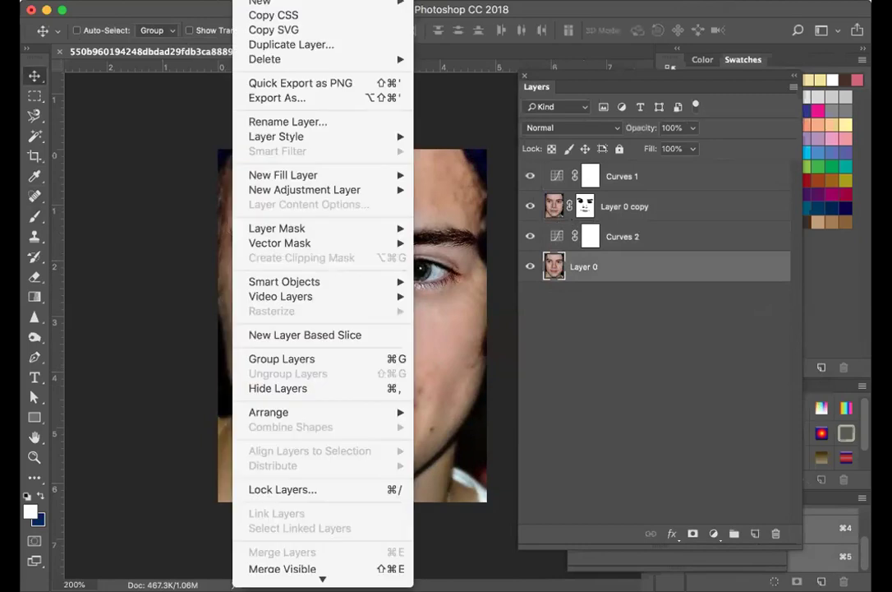
{"action": "mouse_move", "coordinate": [378, 193]}
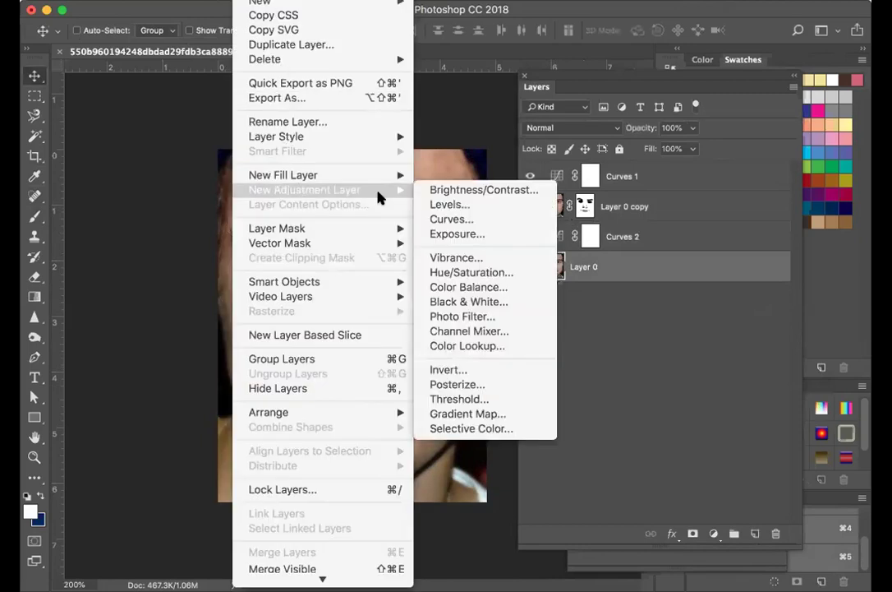
{"action": "left_click", "coordinate": [490, 217]}
{"action": "left_click", "coordinate": [608, 241]}
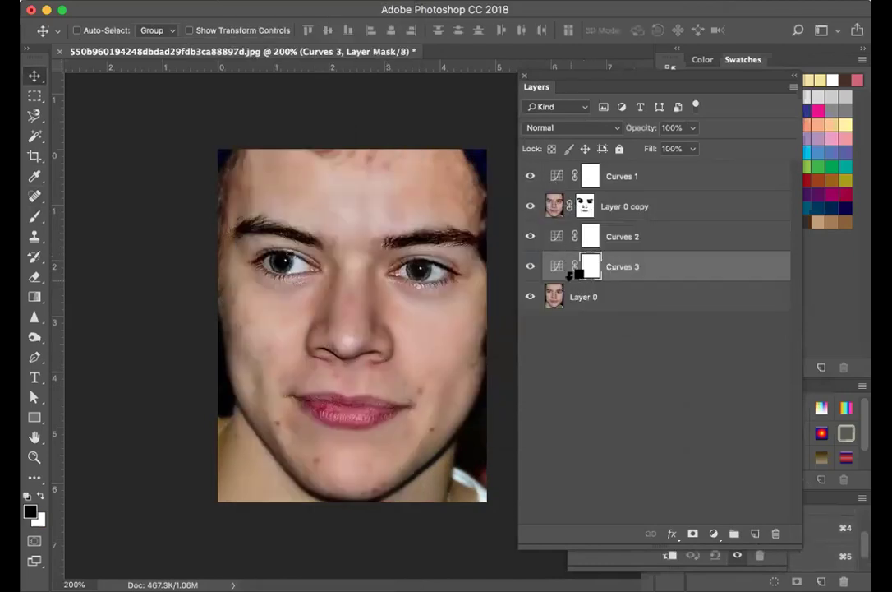
- Delete the layer mask of the Curves 3 adjustment layer
{"action": "left_click_drag", "start_coordinate": [625, 75], "coordinate": [497, 76]}
{"action": "left_click_drag", "start_coordinate": [464, 292], "coordinate": [648, 534]}
{"action": "left_click", "coordinate": [618, 206]}
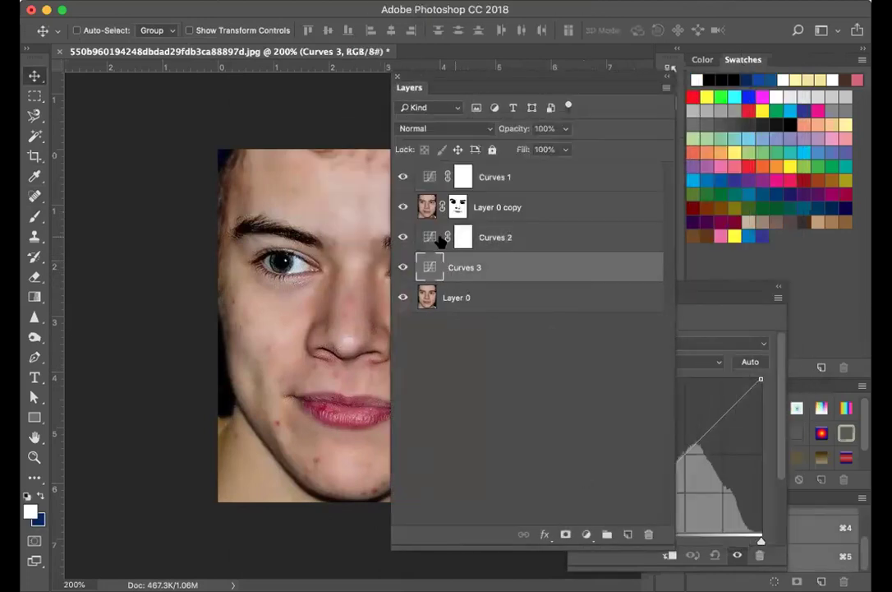
- Delete the Curves 1, Layer 0 copy, Curves 2 and Curves 3 layers, leaving only Layer 0
{"action": "left_click", "coordinate": [428, 237]}
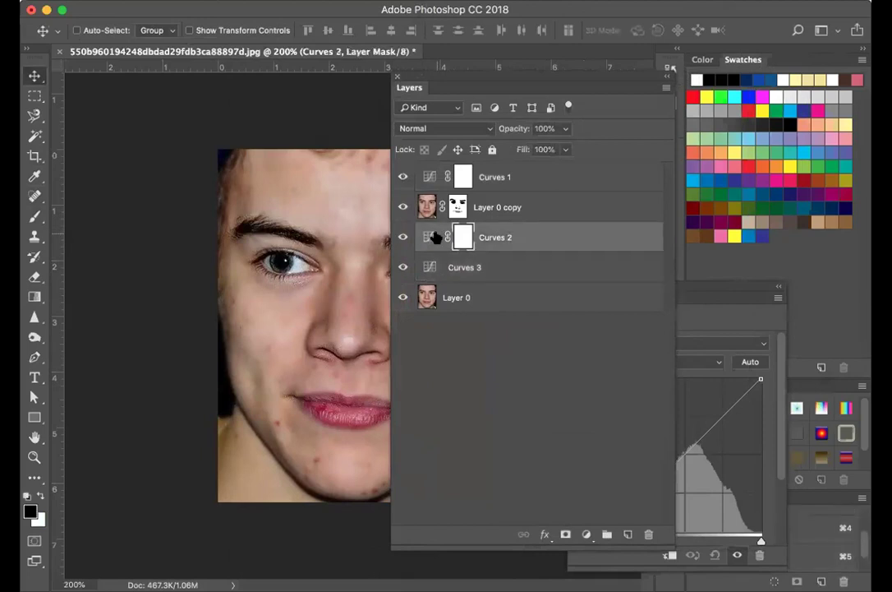
{"action": "left_click", "coordinate": [428, 177], "text": "super"}
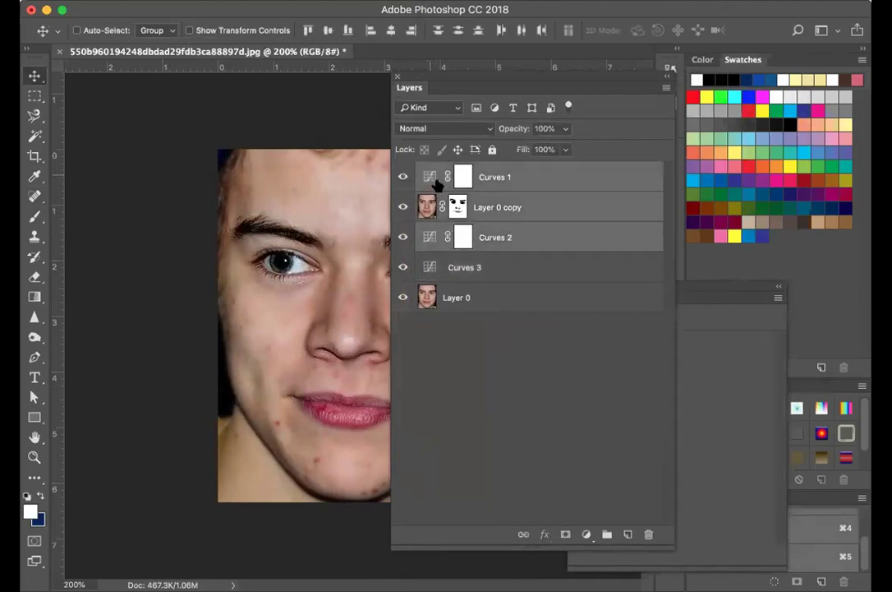
{"action": "left_click", "coordinate": [489, 267], "text": "super"}
{"action": "left_click", "coordinate": [533, 178], "text": "shift"}
{"action": "left_click", "coordinate": [649, 536]}
{"action": "left_click", "coordinate": [608, 212]}
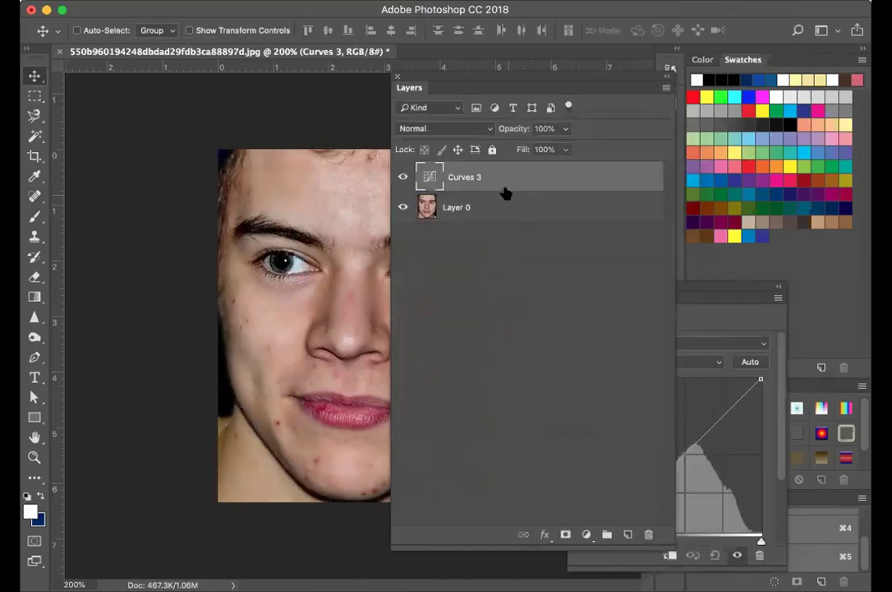
{"action": "left_click", "coordinate": [649, 533]}
{"action": "left_click", "coordinate": [627, 202]}
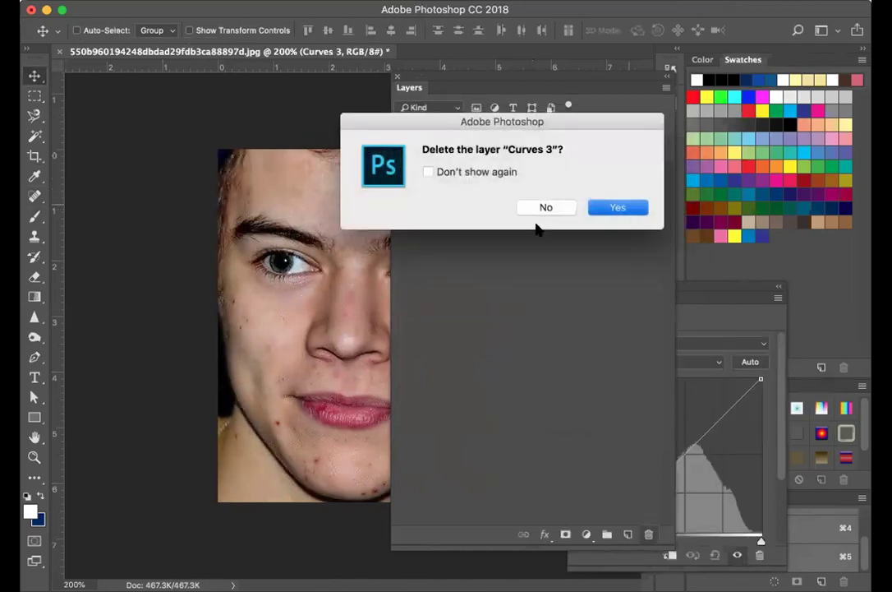
- Add a fresh Curves adjustment layer in Normal mode at 100% opacity above Layer 0 and arrange its properties beside the portrait
{"action": "left_click_drag", "start_coordinate": [442, 78], "coordinate": [538, 100]}
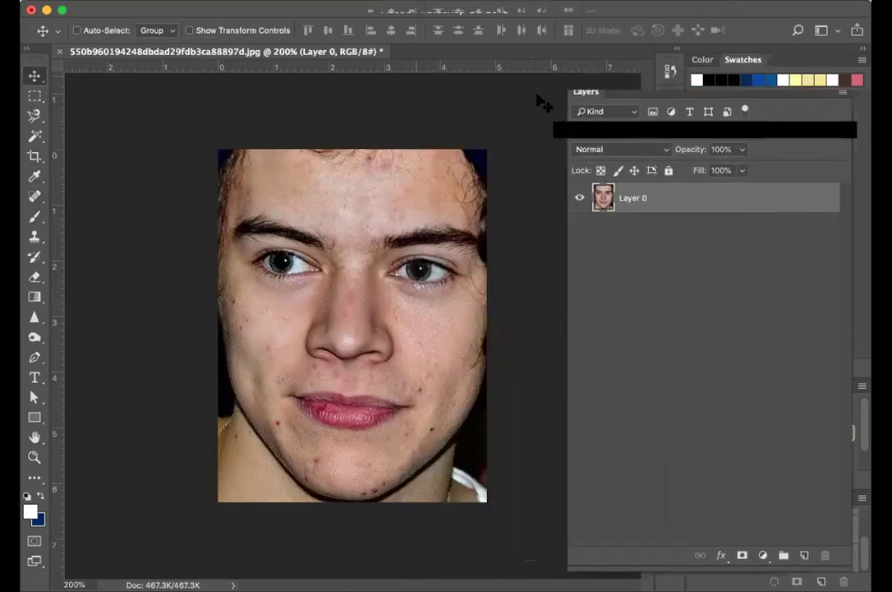
{"action": "left_click", "coordinate": [246, 1]}
{"action": "mouse_move", "coordinate": [336, 191]}
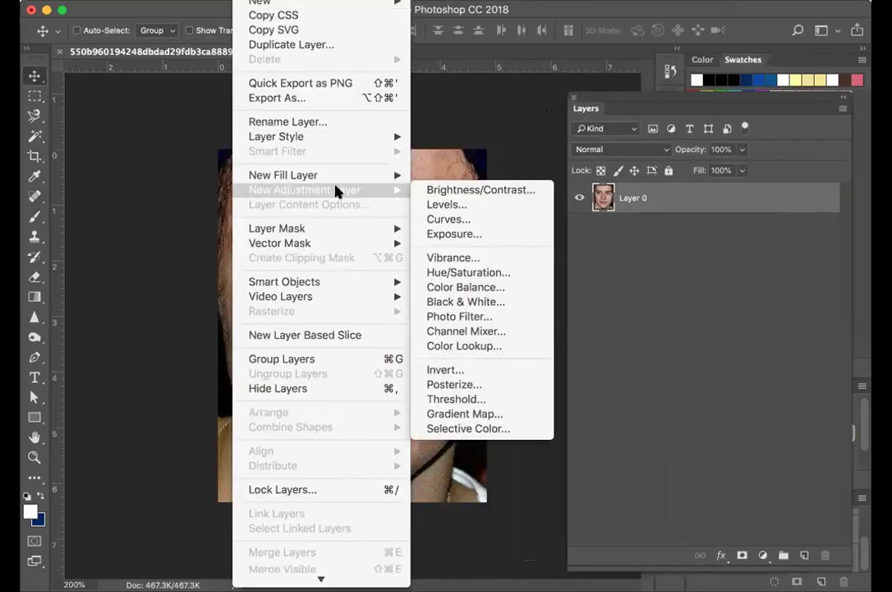
{"action": "left_click", "coordinate": [501, 223]}
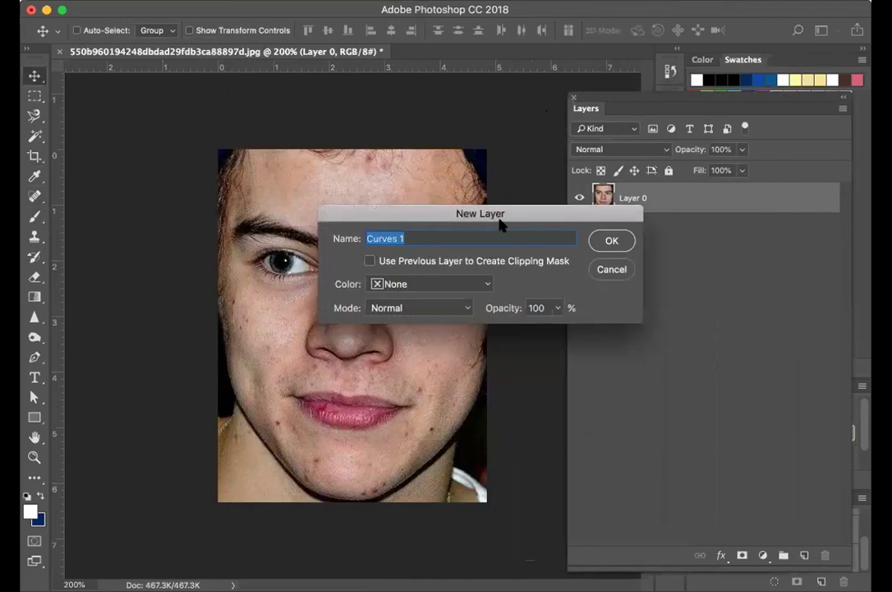
{"action": "left_click", "coordinate": [595, 240]}
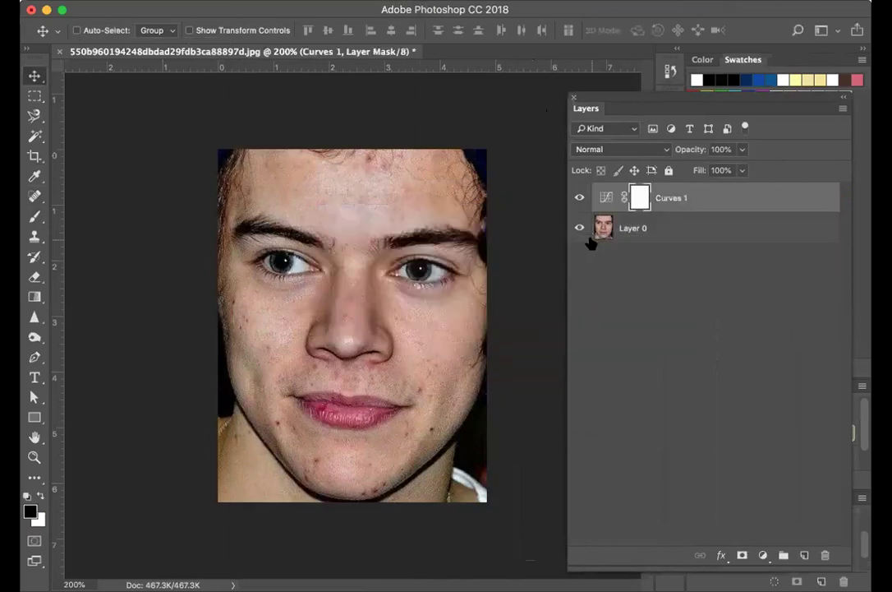
{"action": "left_click", "coordinate": [605, 198]}
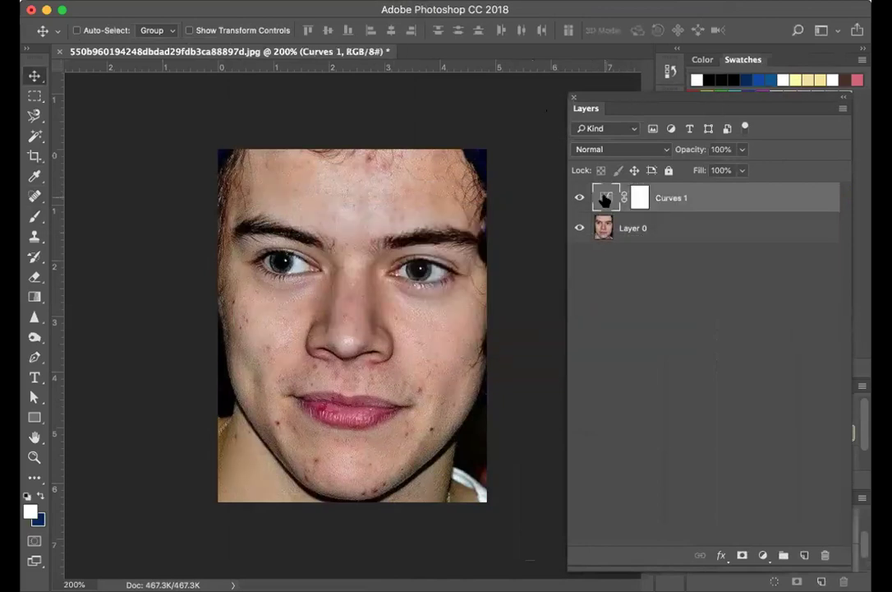
{"action": "left_click_drag", "start_coordinate": [634, 98], "coordinate": [446, 191]}
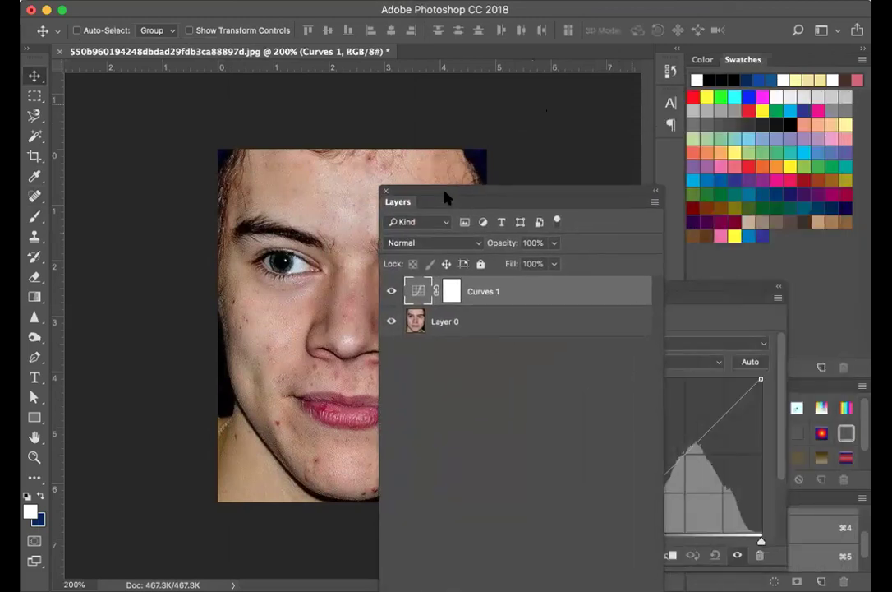
{"action": "left_click_drag", "start_coordinate": [694, 288], "coordinate": [617, 135]}
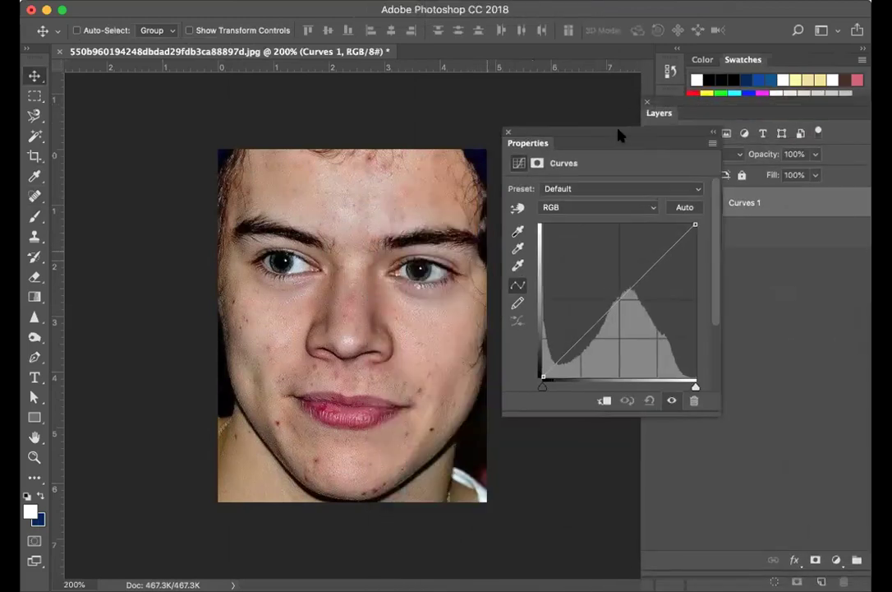
- Try the black-point sampler of the new Curves layer with the clipping preview to locate the darkest pixels
{"action": "left_click", "coordinate": [518, 232]}
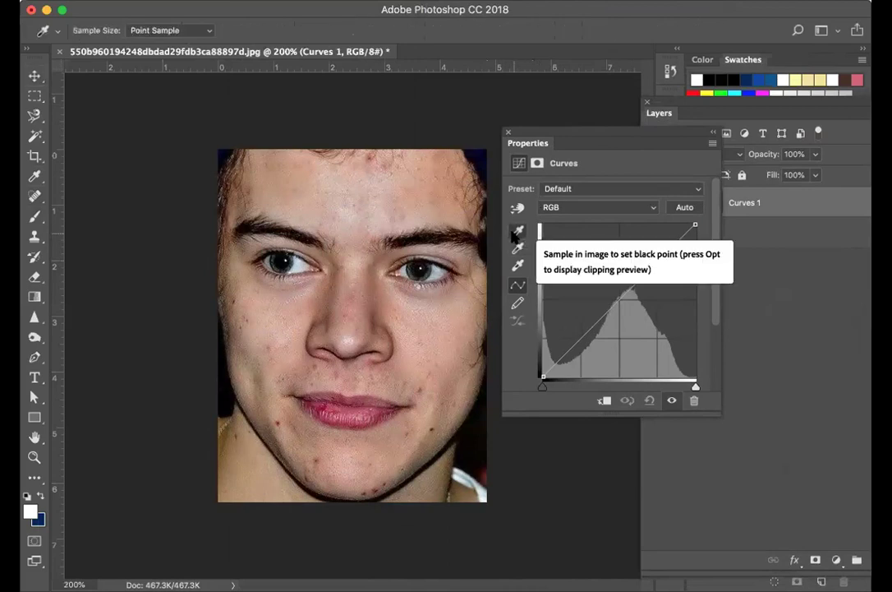
{"action": "left_click", "coordinate": [375, 291]}
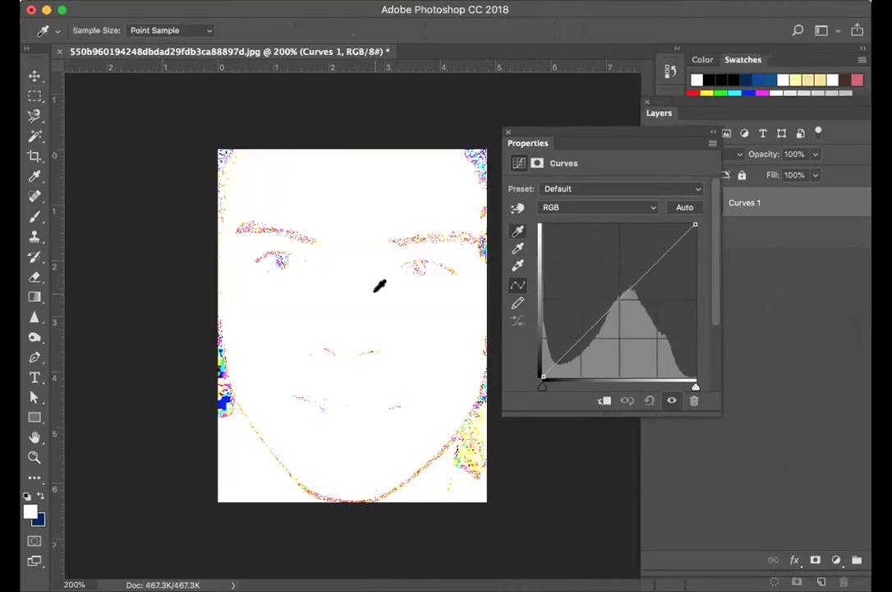
{"action": "key", "text": "ctrl+z"}
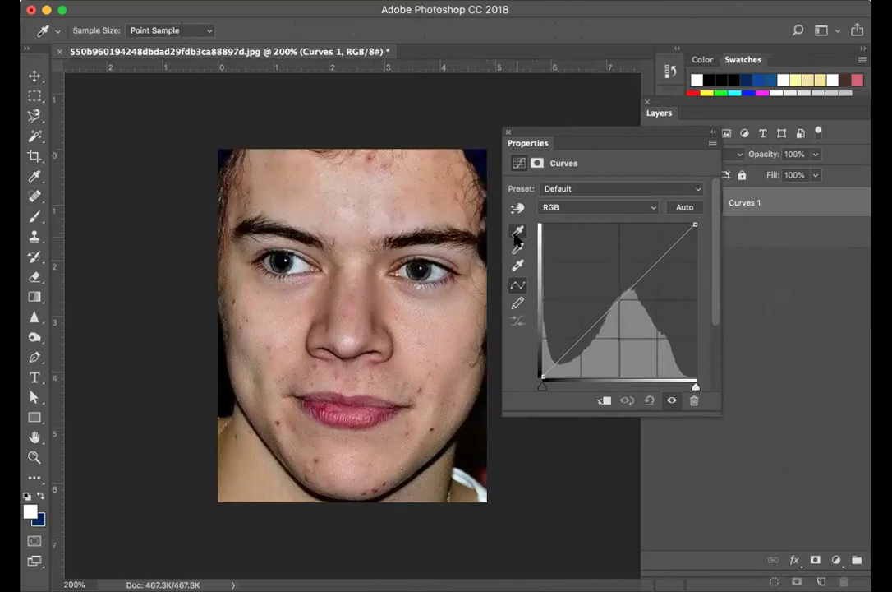
{"action": "left_click", "coordinate": [415, 262]}
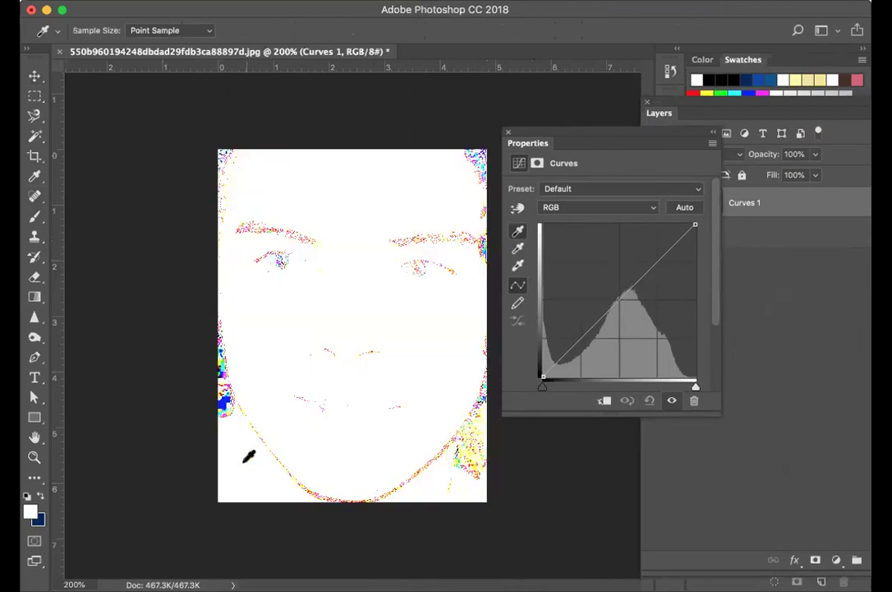
{"action": "key", "text": "ctrl+z"}
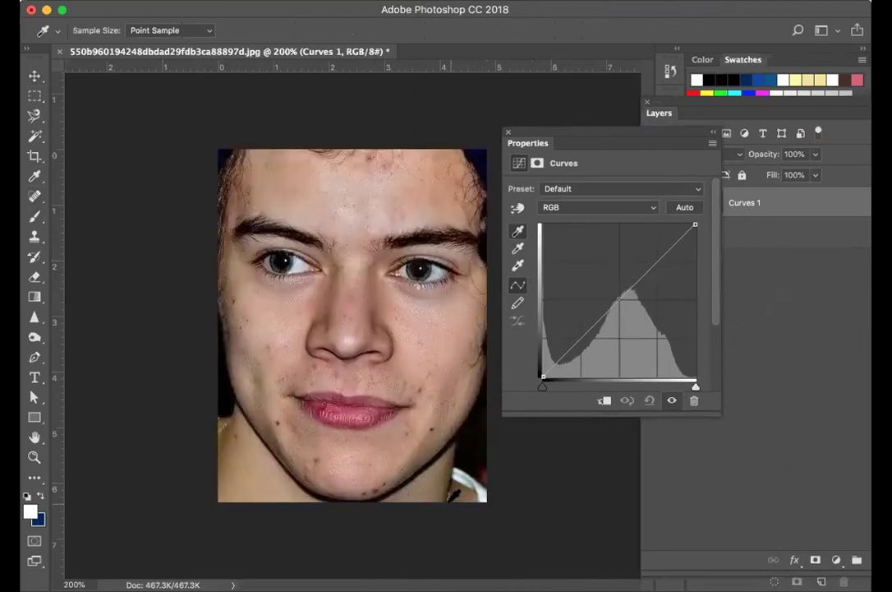
{"action": "left_click", "coordinate": [365, 329]}
{"action": "key", "text": "ctrl+z"}
{"action": "left_click", "coordinate": [234, 393]}
{"action": "key", "text": "ctrl+z"}
{"action": "left_click", "coordinate": [256, 427]}
{"action": "key", "text": "ctrl+z"}
- Set the Curves black point by sampling the dark background beside the jaw at the portrait's left edge
{"action": "key", "text": "ctrl+plus"}
{"action": "key", "text": "ctrl+plus"}
{"action": "left_click", "coordinate": [261, 424]}
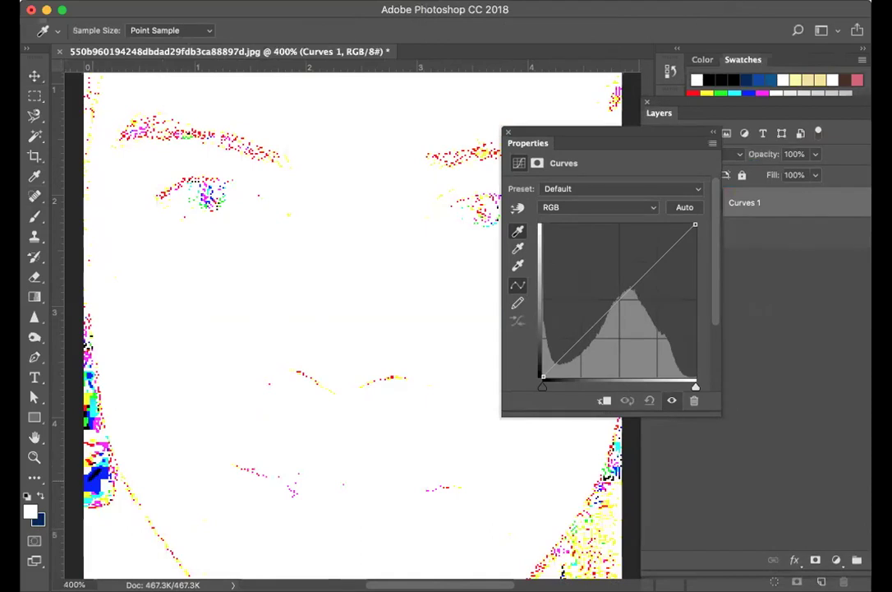
{"action": "key", "text": "ctrl+z"}
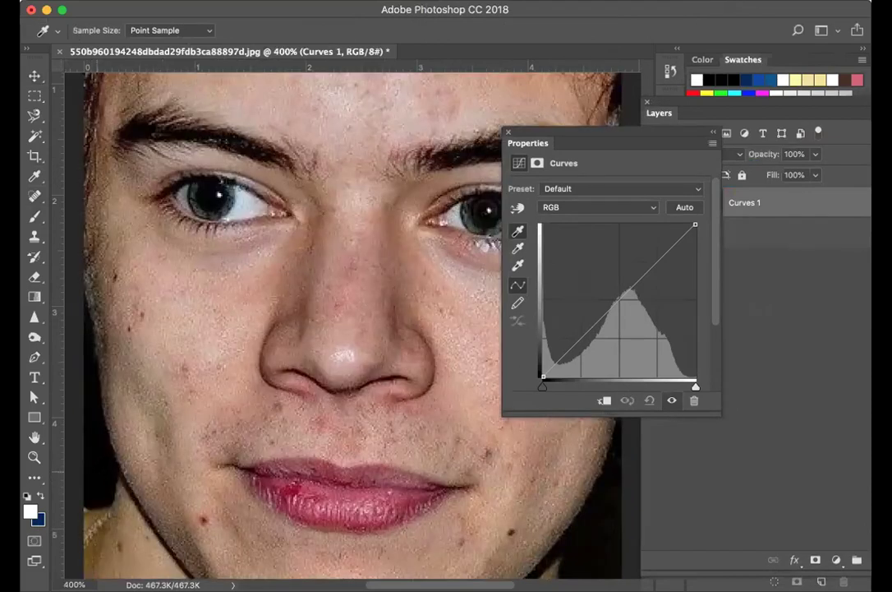
{"action": "left_click", "coordinate": [259, 426]}
{"action": "key", "text": "ctrl+z"}
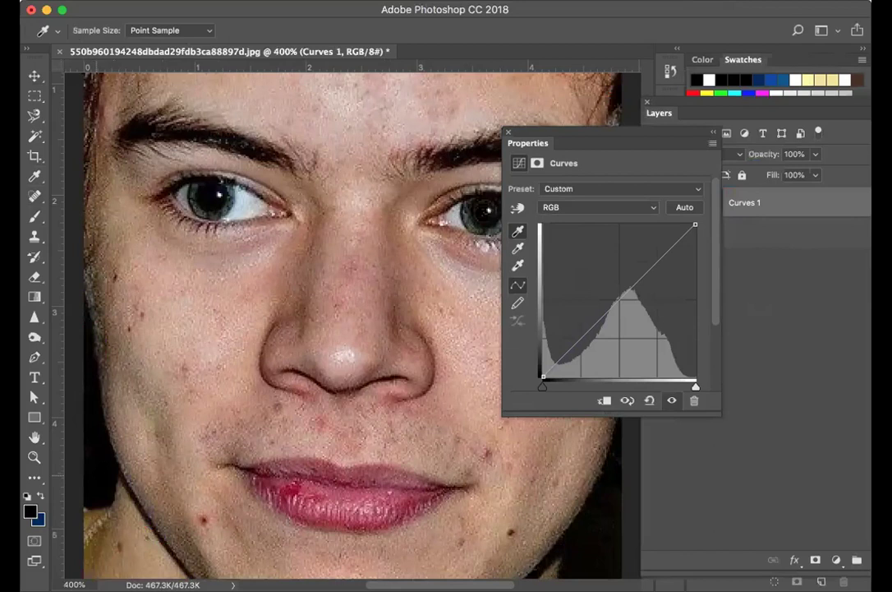
- Choose the white-point sampler of the Curves layer and check its clipping preview over the whole portrait
{"action": "left_click", "coordinate": [518, 264]}
{"action": "key", "text": "alt"}
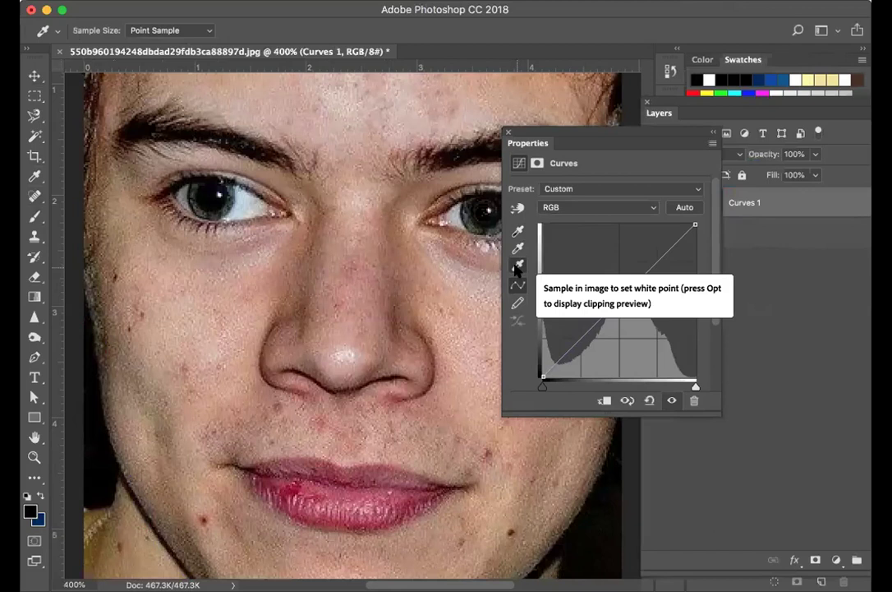
{"action": "key", "text": "super+minus"}
{"action": "key", "text": "super+minus"}
{"action": "key", "text": "alt"}
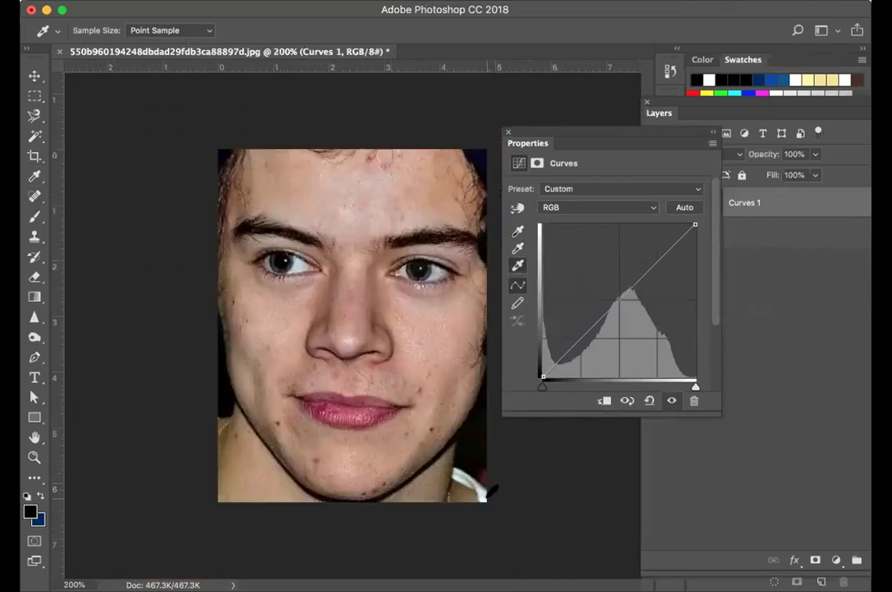
- Set the Curves white point by sampling the white clothing in the portrait's lower right corner, and fit the whole image back into view
{"action": "left_click", "coordinate": [34, 457]}
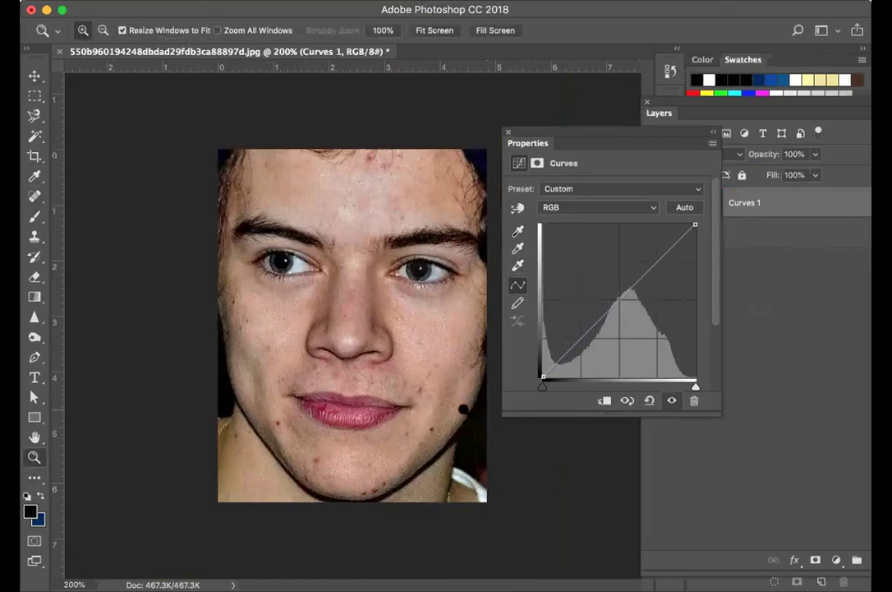
{"action": "left_click", "coordinate": [483, 501]}
{"action": "left_click", "coordinate": [483, 501]}
{"action": "left_click", "coordinate": [483, 501]}
{"action": "left_click", "coordinate": [483, 501]}
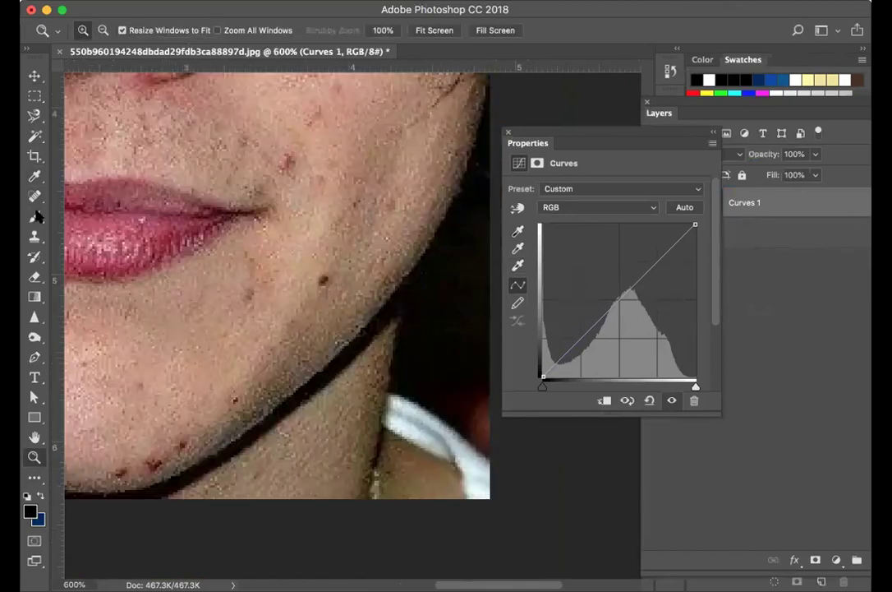
{"action": "left_click", "coordinate": [33, 73]}
{"action": "left_click", "coordinate": [518, 265]}
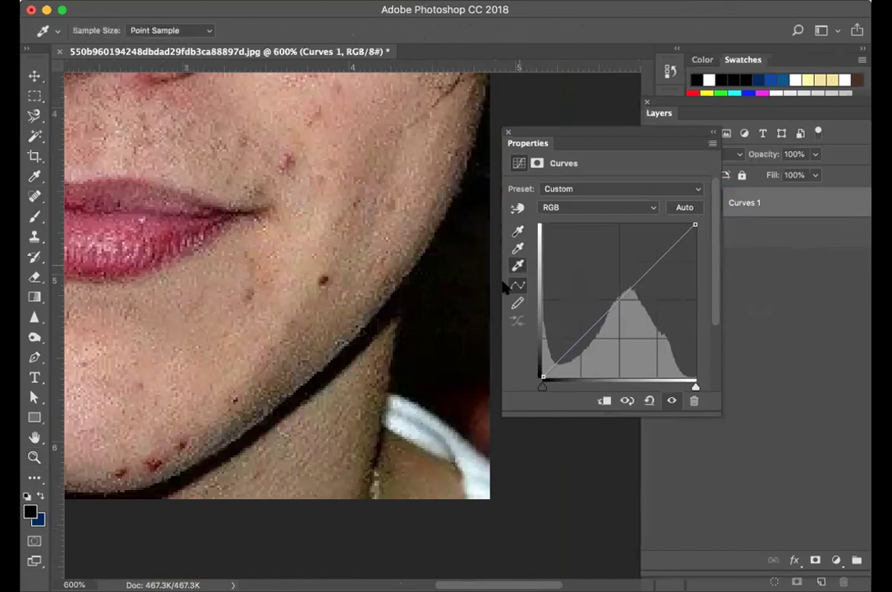
{"action": "key", "text": "alt"}
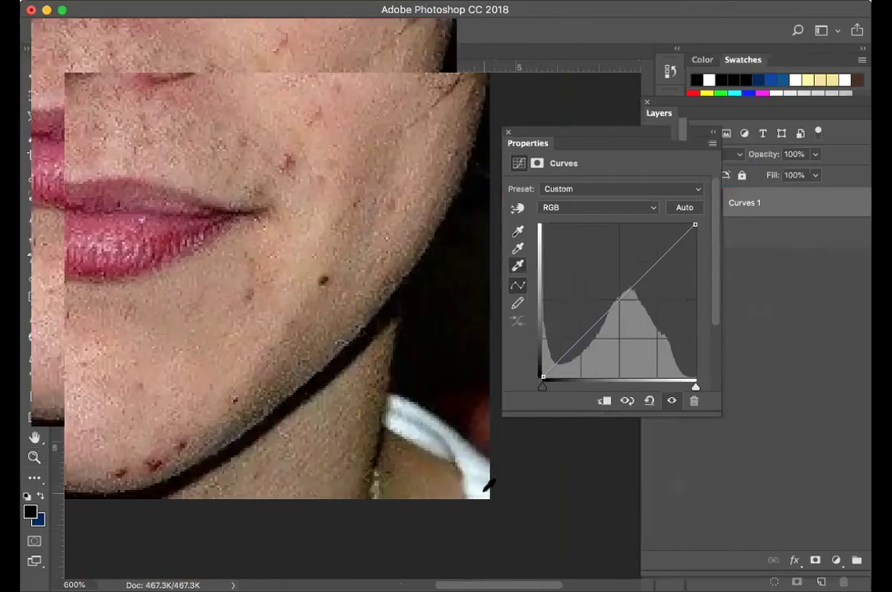
{"action": "left_click", "coordinate": [487, 488]}
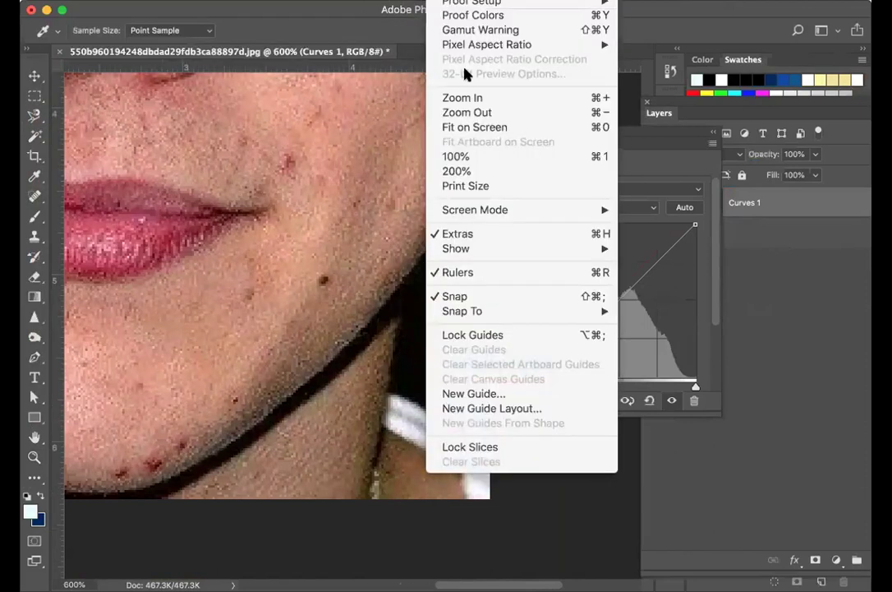
{"action": "left_click", "coordinate": [421, 126]}
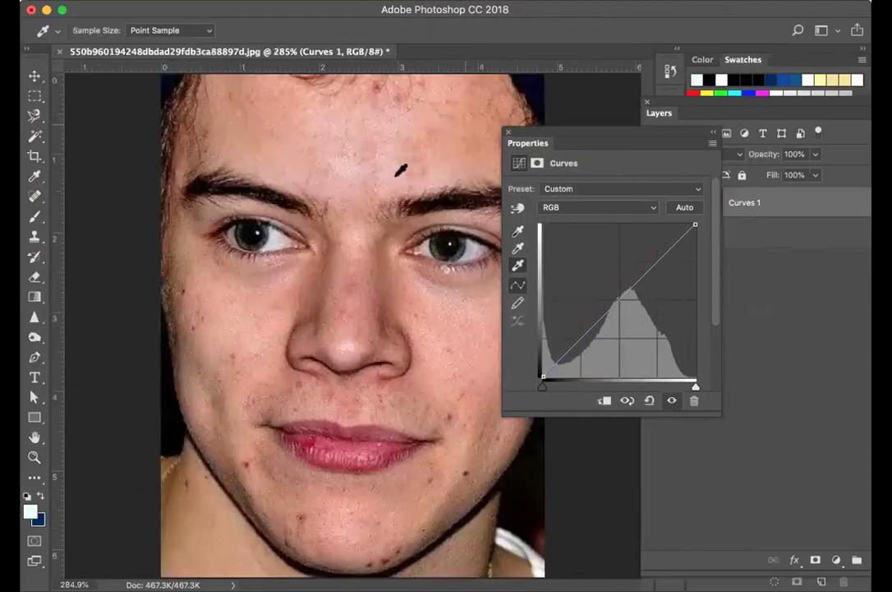
{"action": "left_click_drag", "start_coordinate": [591, 135], "coordinate": [670, 284]}
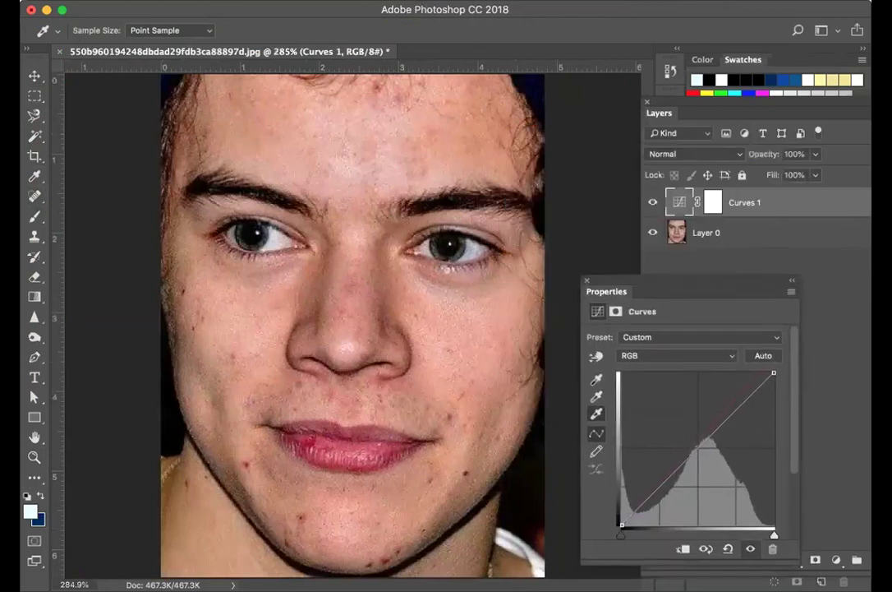
- Revert the document through its history to the first Delete Layer state, before Curves 3 was deleted
{"action": "left_click", "coordinate": [448, 0]}
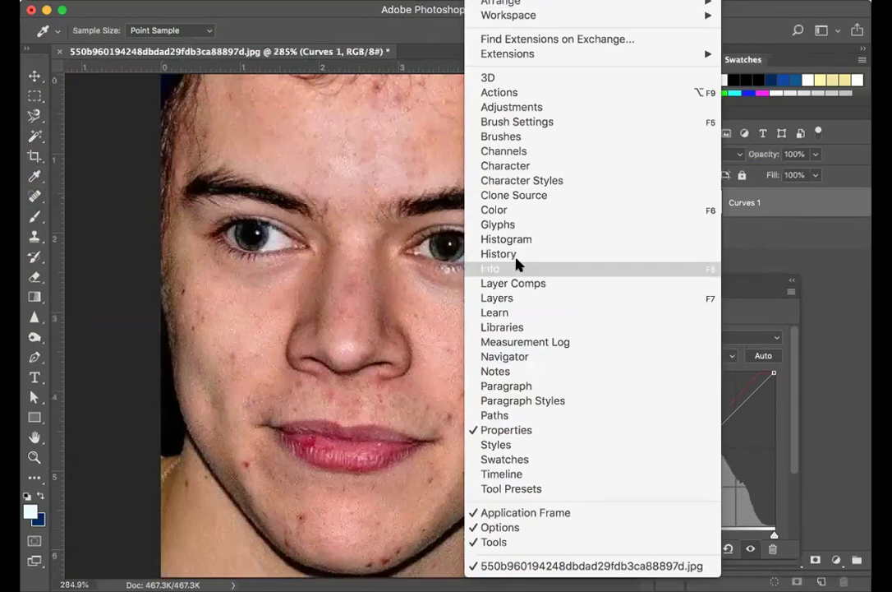
{"action": "left_click", "coordinate": [521, 258]}
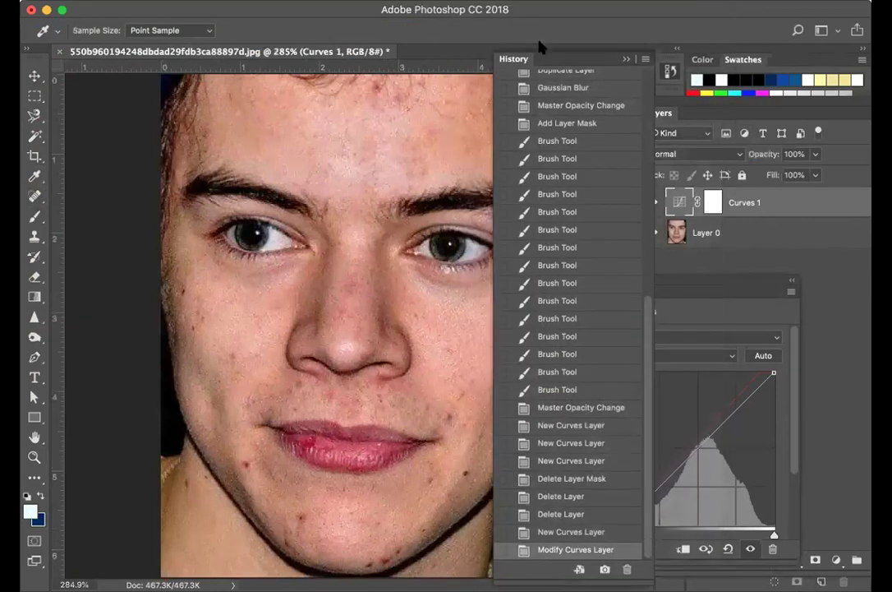
{"action": "left_click_drag", "start_coordinate": [514, 58], "coordinate": [573, 53]}
{"action": "left_click", "coordinate": [566, 497]}
{"action": "key", "text": "v"}
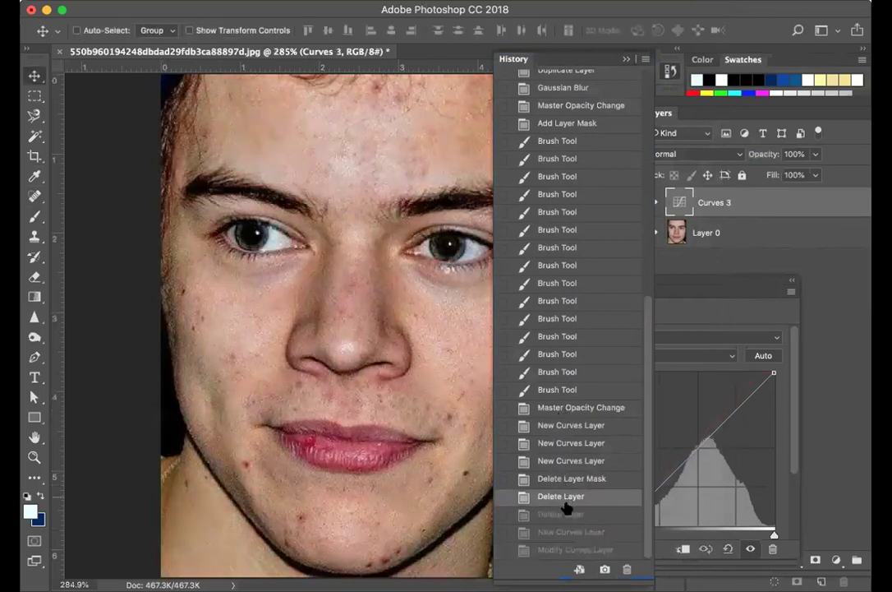
- Restore the document to its latest history state, Modify Curves Layer, comparing it with the first Delete Layer state
{"action": "left_click", "coordinate": [566, 550]}
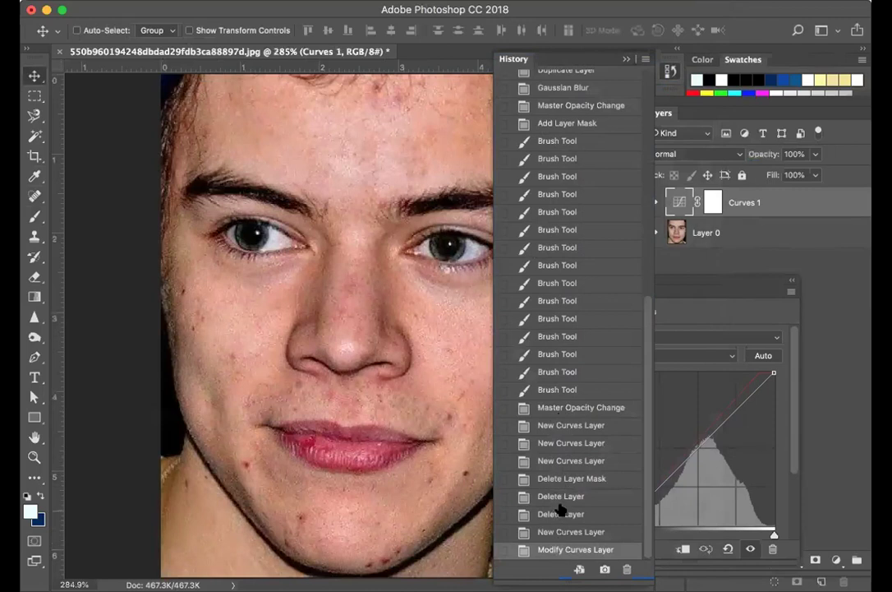
{"action": "left_click", "coordinate": [561, 497]}
{"action": "left_click", "coordinate": [555, 550]}
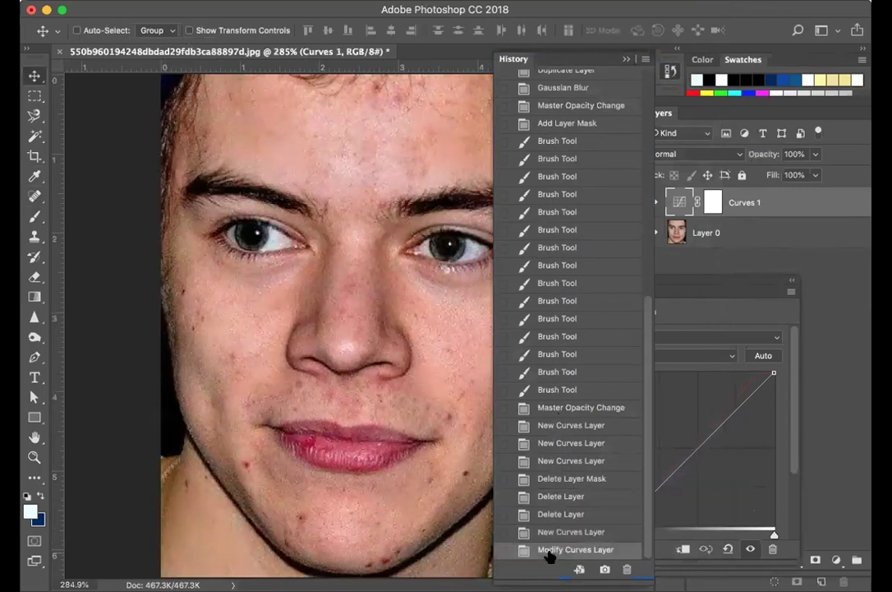
{"action": "left_click", "coordinate": [625, 61]}
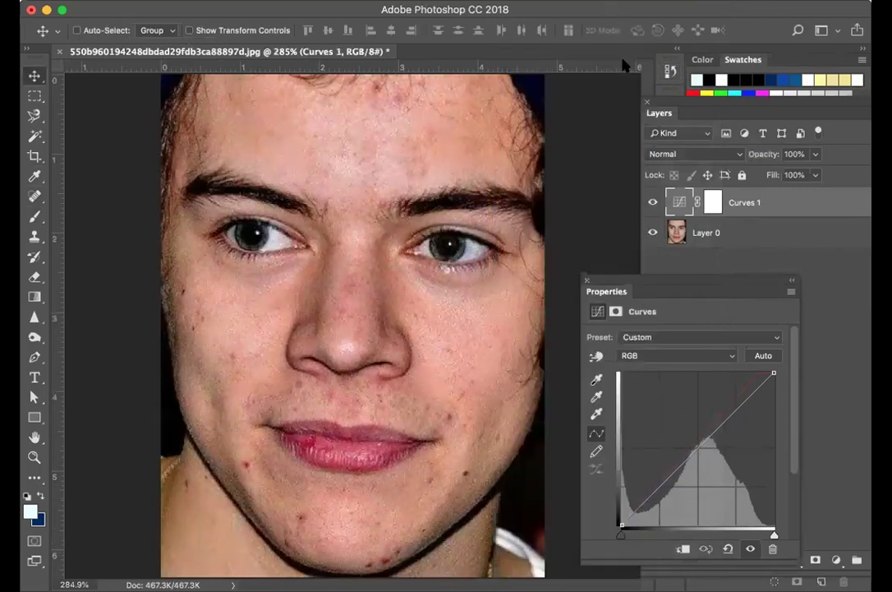
- Close the Curves properties, delete the Curves 1 adjustment layer, and move the layer list off the face
{"action": "left_click", "coordinate": [586, 281]}
{"action": "left_click", "coordinate": [210, 0]}
{"action": "key", "text": "Escape"}
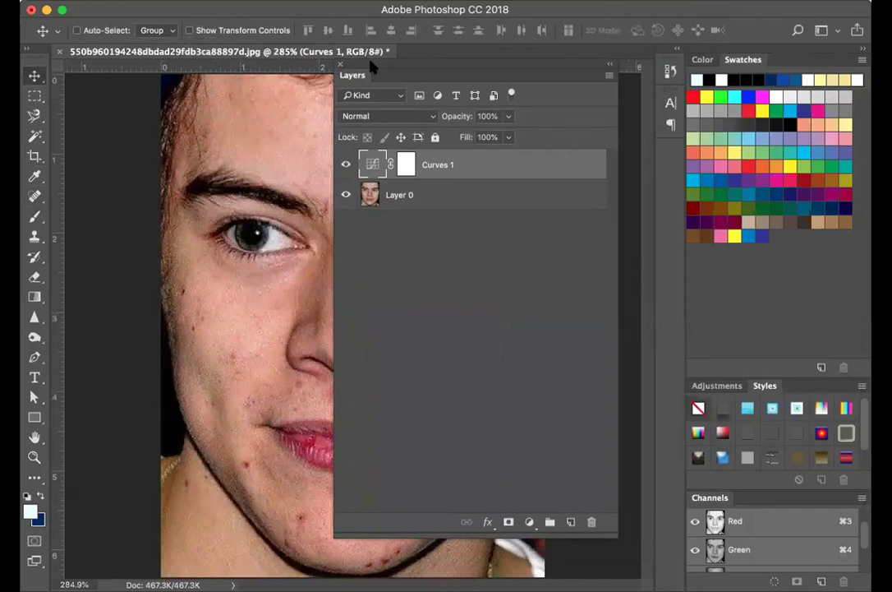
{"action": "left_click_drag", "start_coordinate": [370, 167], "coordinate": [592, 522]}
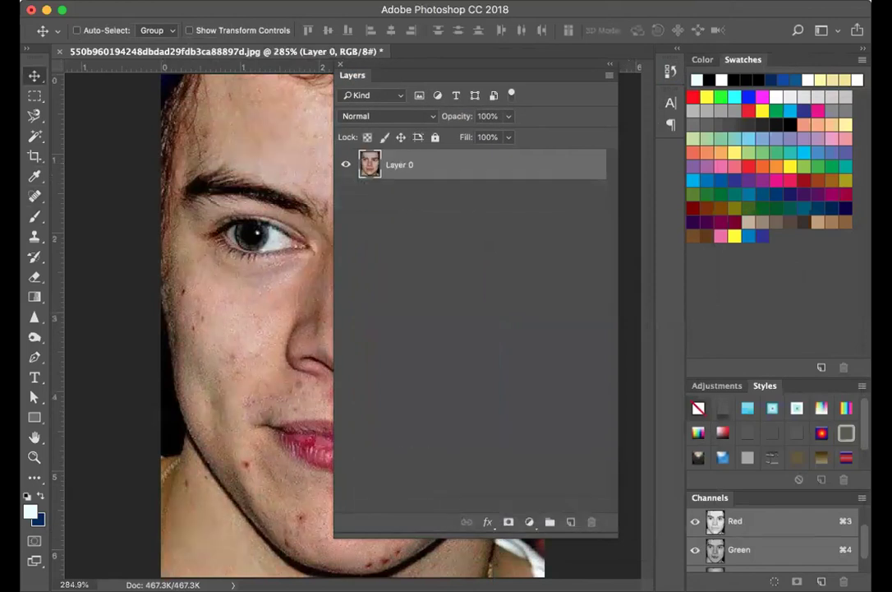
{"action": "left_click_drag", "start_coordinate": [362, 65], "coordinate": [578, 78]}
{"action": "left_click", "coordinate": [251, 0]}
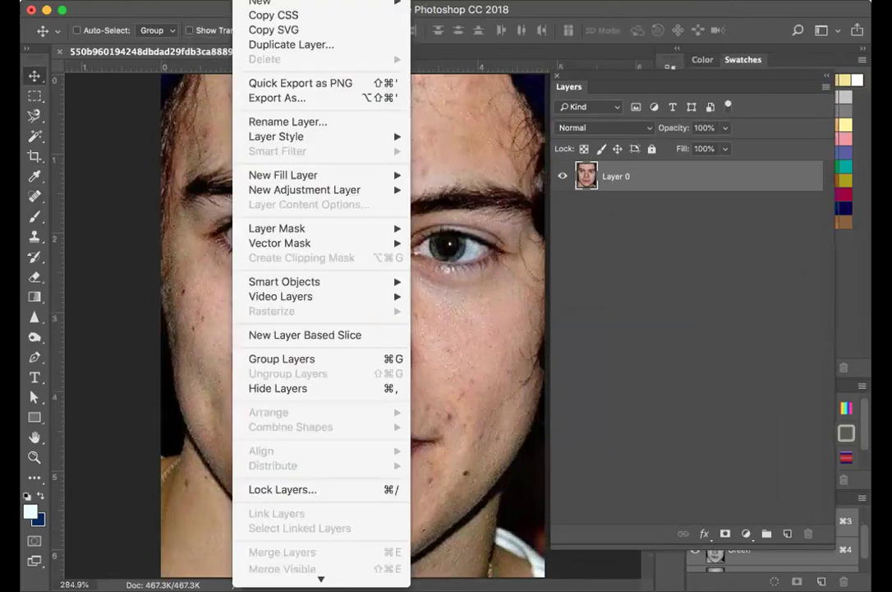
{"action": "mouse_move", "coordinate": [268, 141]}
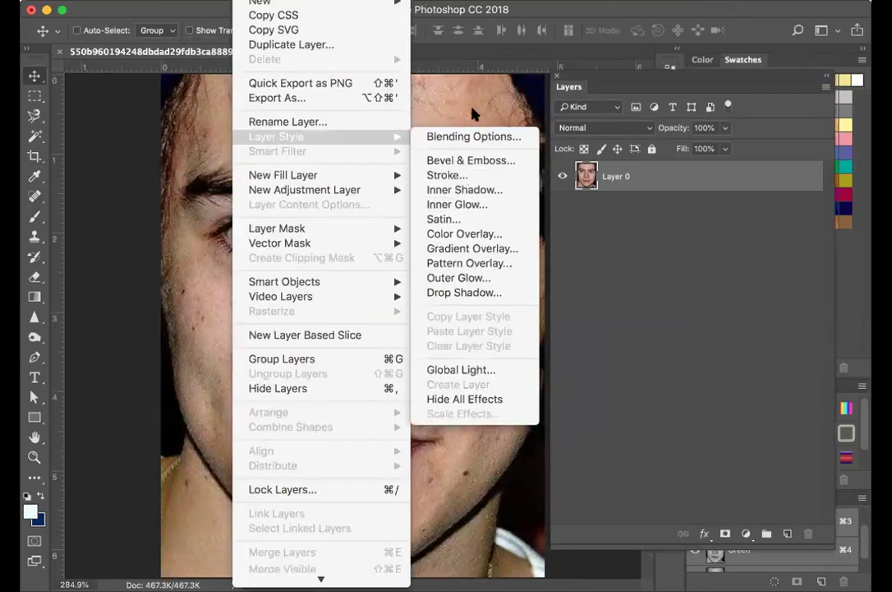
{"action": "left_click", "coordinate": [754, 12]}
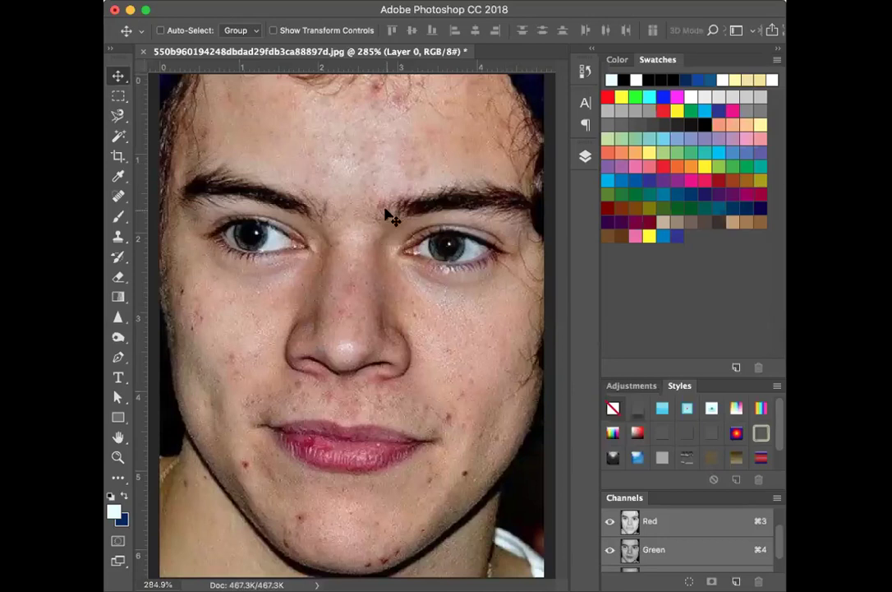
- Add an Exposure adjustment layer named Exposure 1 above Layer 0 and bring its settings into view
{"action": "right_click", "coordinate": [327, 181]}
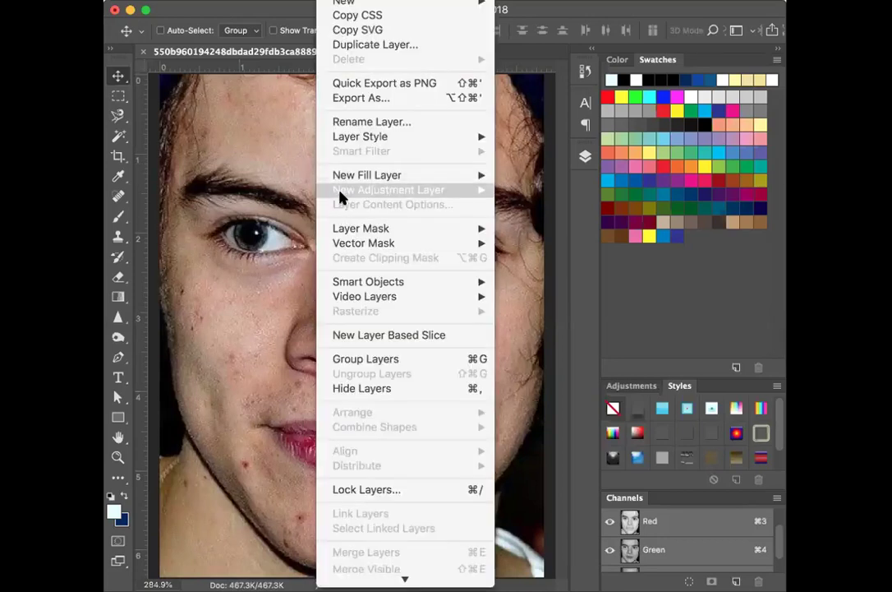
{"action": "mouse_move", "coordinate": [478, 193]}
{"action": "left_click", "coordinate": [558, 236]}
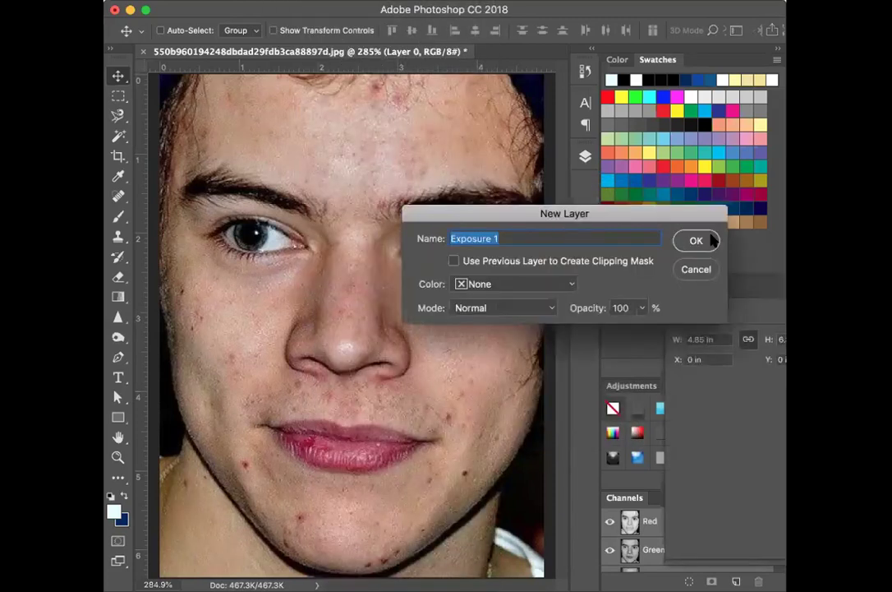
{"action": "left_click", "coordinate": [694, 240]}
{"action": "left_click_drag", "start_coordinate": [672, 137], "coordinate": [664, 122]}
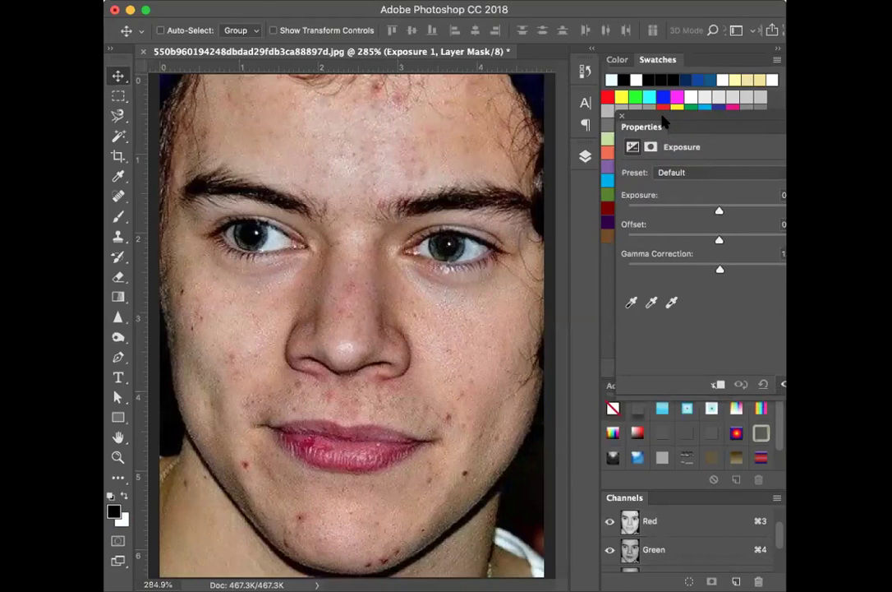
- Raise the Exposure layer's exposure slightly, lower its offset, shift its gamma correction, and close its settings
{"action": "left_click_drag", "start_coordinate": [714, 211], "coordinate": [718, 271]}
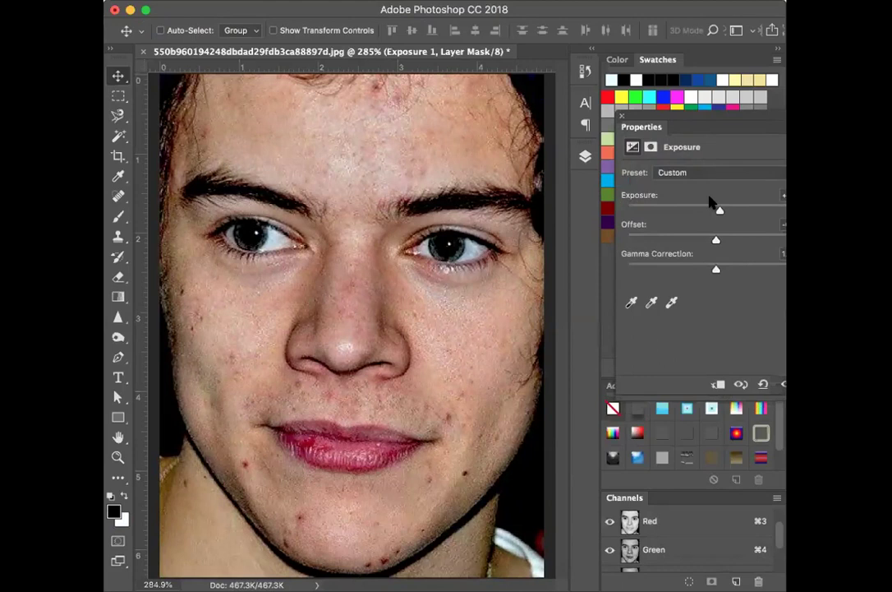
{"action": "left_click_drag", "start_coordinate": [719, 212], "coordinate": [709, 269]}
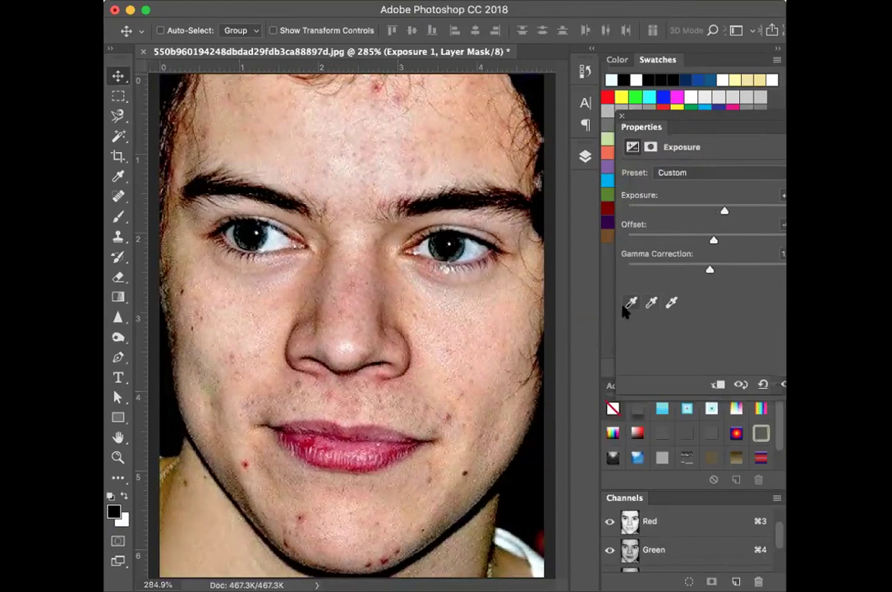
{"action": "left_click", "coordinate": [626, 304]}
{"action": "left_click", "coordinate": [630, 303]}
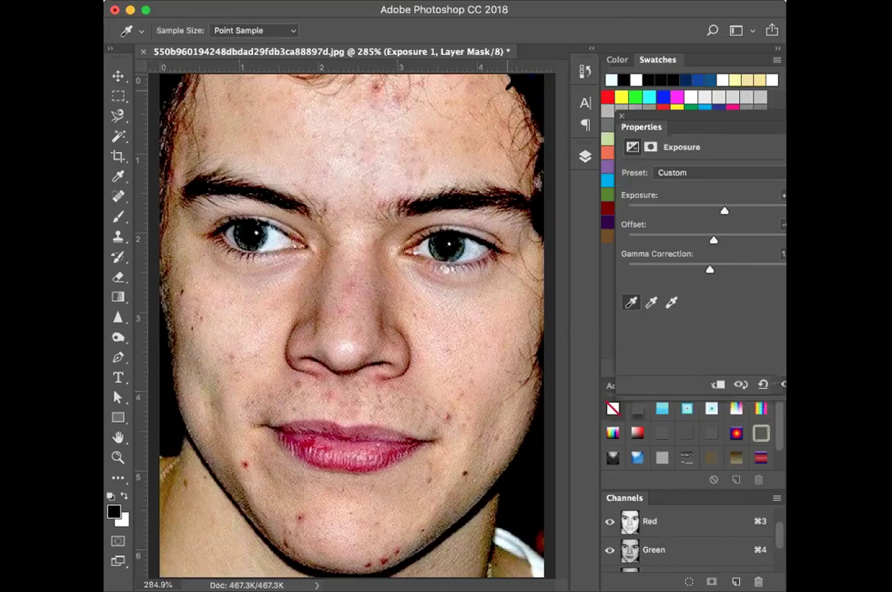
{"action": "left_click", "coordinate": [622, 121]}
{"action": "left_click", "coordinate": [118, 75]}
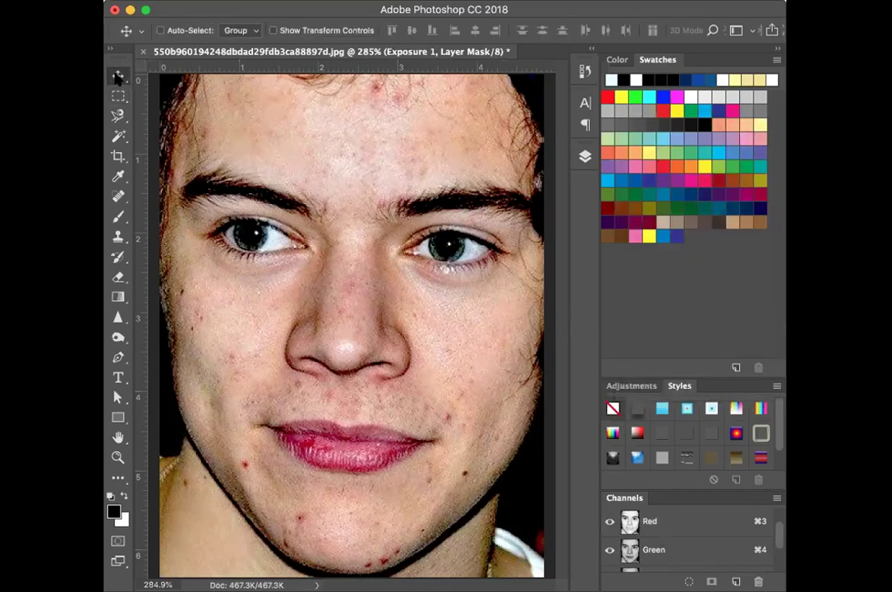
{"action": "left_click", "coordinate": [294, 0]}
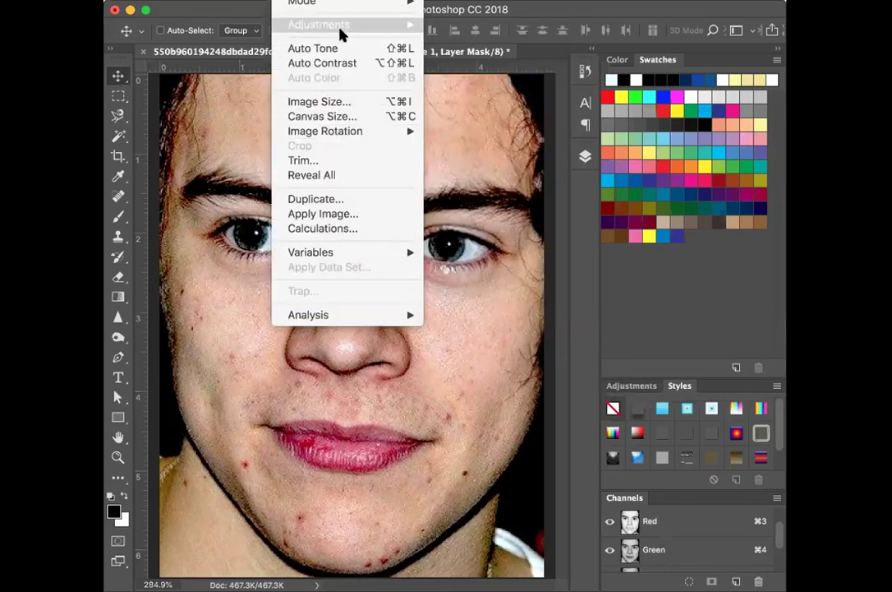
{"action": "mouse_move", "coordinate": [337, 0]}
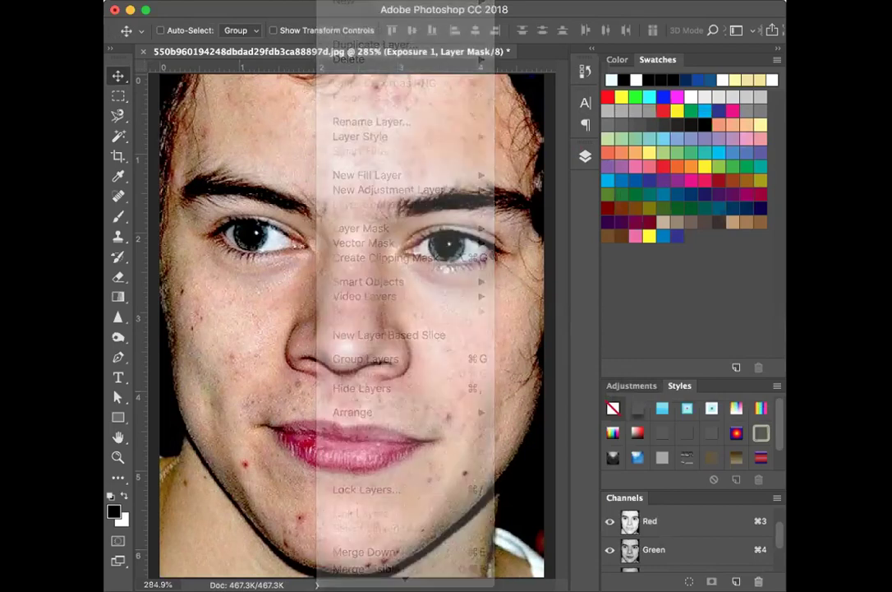
{"action": "left_click", "coordinate": [643, 305]}
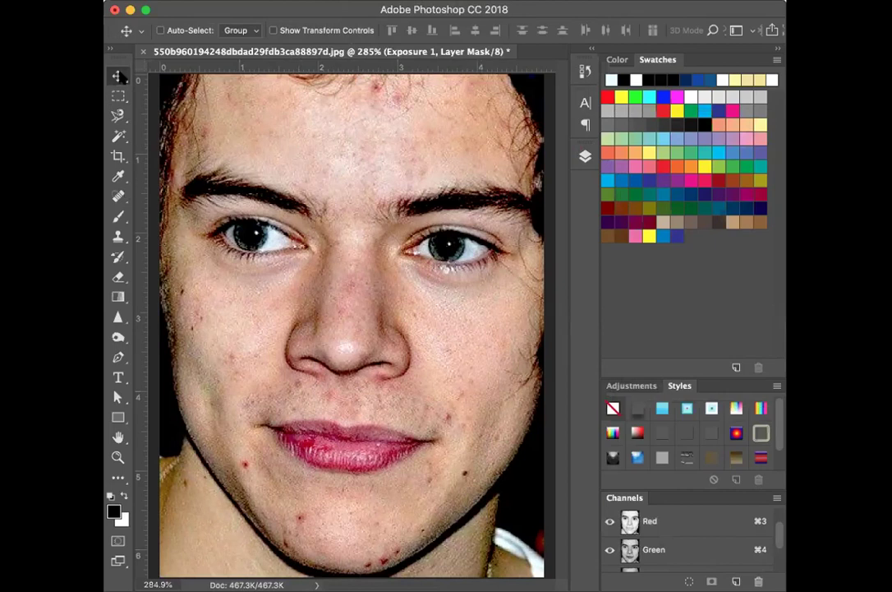
- Activate the Clone Stamp tool and check its brush size and hardness settings
{"action": "left_click", "coordinate": [119, 236]}
{"action": "right_click", "coordinate": [119, 237]}
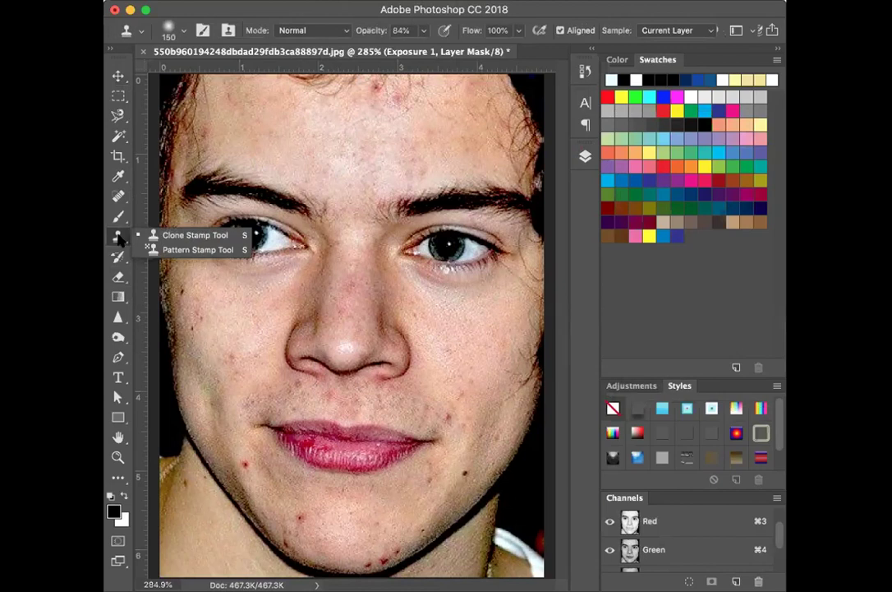
{"action": "left_click", "coordinate": [170, 236]}
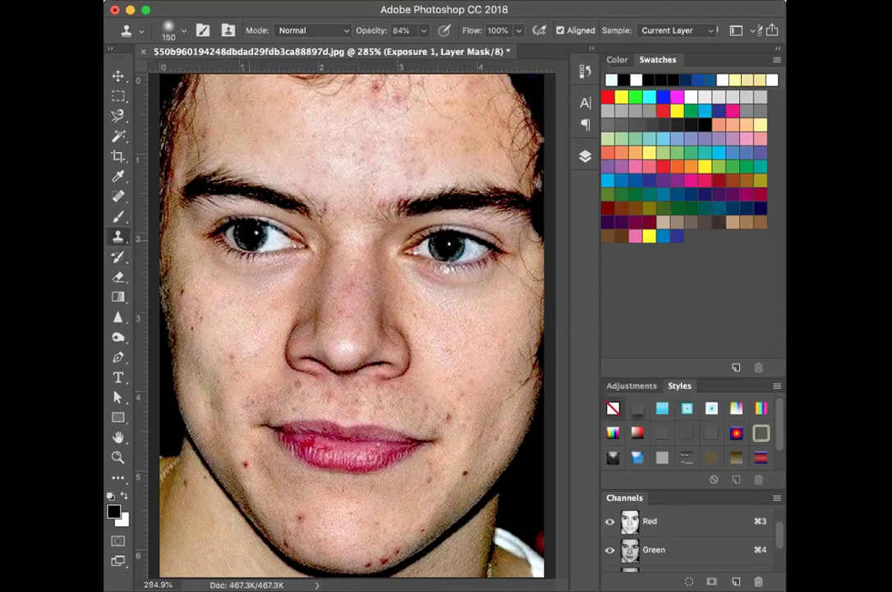
{"action": "left_click", "coordinate": [118, 238]}
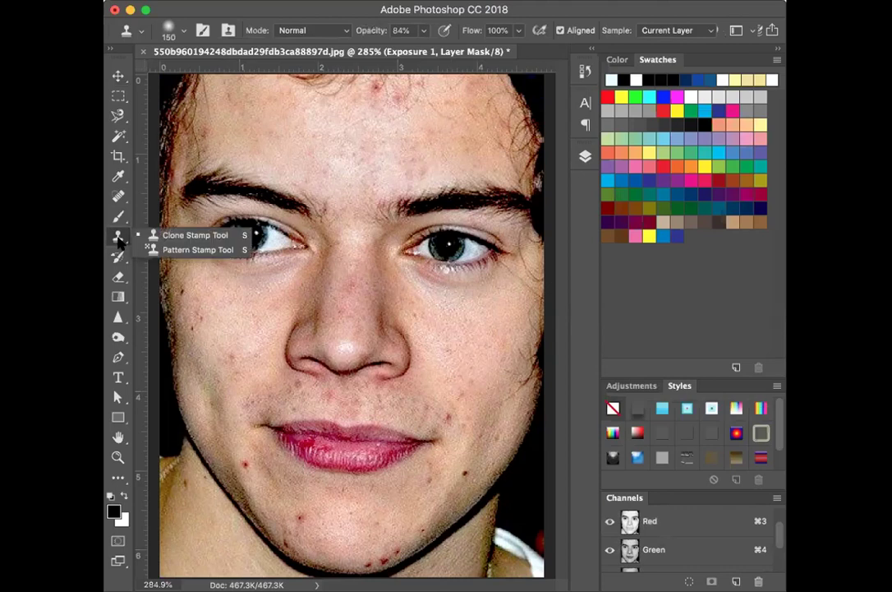
{"action": "left_click", "coordinate": [168, 233]}
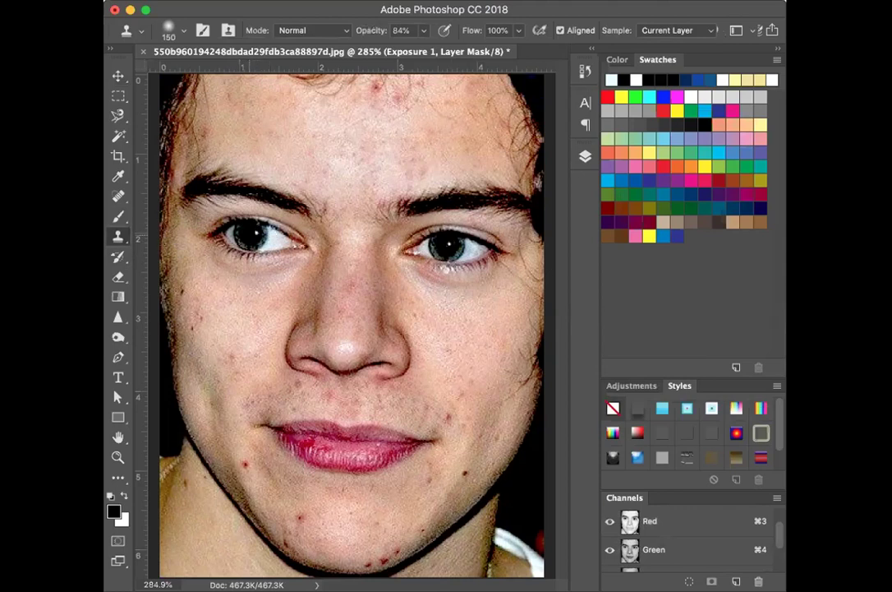
{"action": "left_click", "coordinate": [183, 32]}
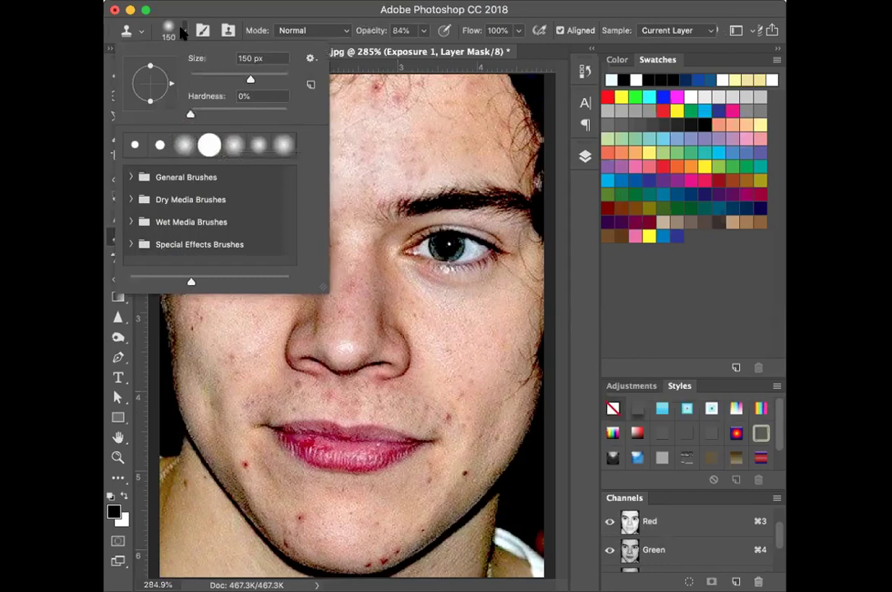
{"action": "left_click", "coordinate": [182, 31]}
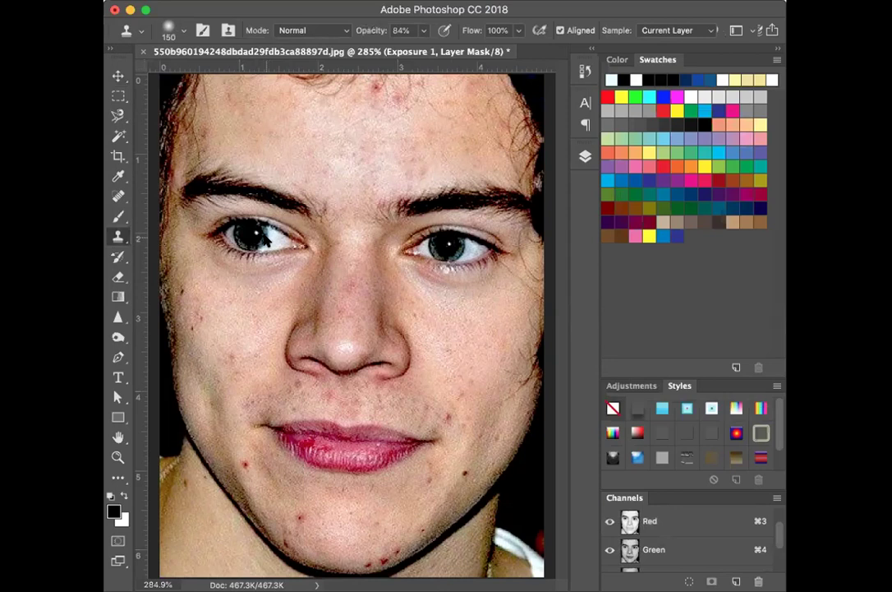
- Shrink and enlarge the Clone Stamp brush over the portrait, returning it to 150 px
{"action": "key", "text": "bracketleft"}
{"action": "key", "text": "bracketleft"}
{"action": "key", "text": "bracketleft"}
{"action": "key", "text": "bracketleft"}
{"action": "key", "text": "bracketleft"}
{"action": "key", "text": "bracketleft"}
{"action": "key", "text": "bracketleft"}
{"action": "key", "text": "bracketleft"}
{"action": "key", "text": "bracketleft"}
{"action": "key", "text": "bracketleft"}
{"action": "key", "text": "bracketleft"}
{"action": "key", "text": "bracketleft"}
{"action": "key", "text": "bracketleft"}
{"action": "key", "text": "bracketleft"}
{"action": "key", "text": "bracketright"}
{"action": "key", "text": "bracketright"}
{"action": "key", "text": "bracketright"}
{"action": "key", "text": "bracketright"}
{"action": "key", "text": "bracketright"}
{"action": "key", "text": "bracketright"}
{"action": "key", "text": "bracketright"}
{"action": "key", "text": "bracketright"}
{"action": "key", "text": "bracketright"}
{"action": "key", "text": "bracketright"}
{"action": "key", "text": "bracketright"}
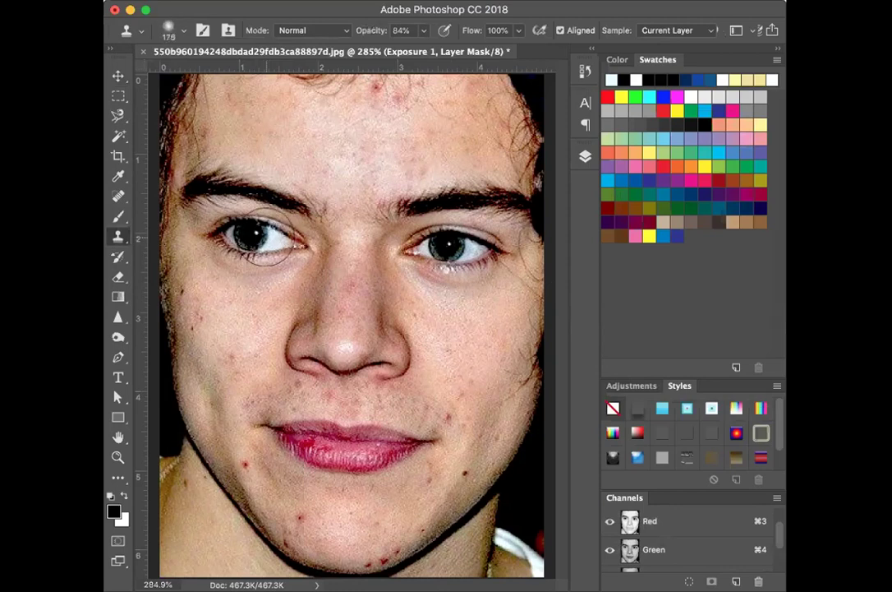
{"action": "key", "text": "bracketleft"}
{"action": "key", "text": "bracketright"}
- Try to clone the portrait's left eye onto the cheek and forehead with the Exposure 1 mask active
{"action": "left_click", "coordinate": [257, 237]}
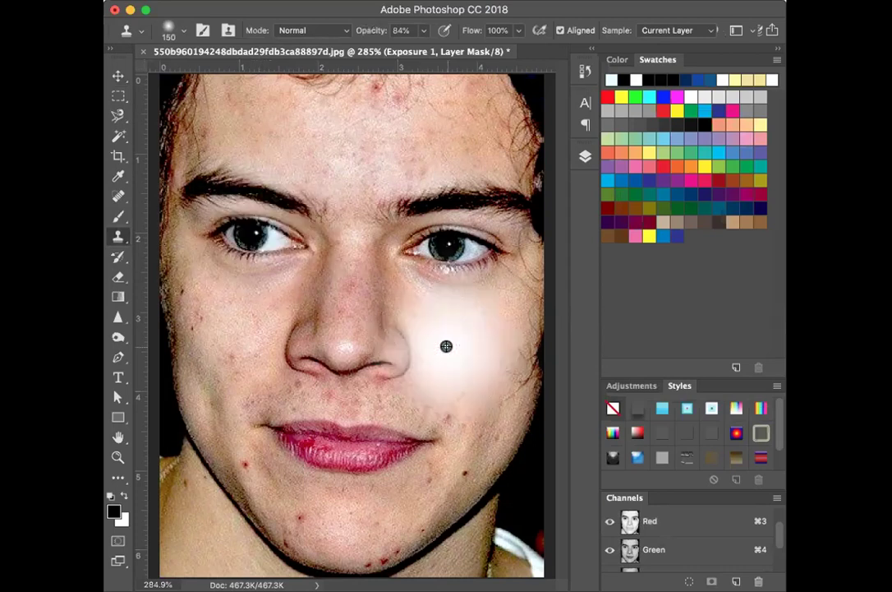
{"action": "left_click", "coordinate": [351, 165]}
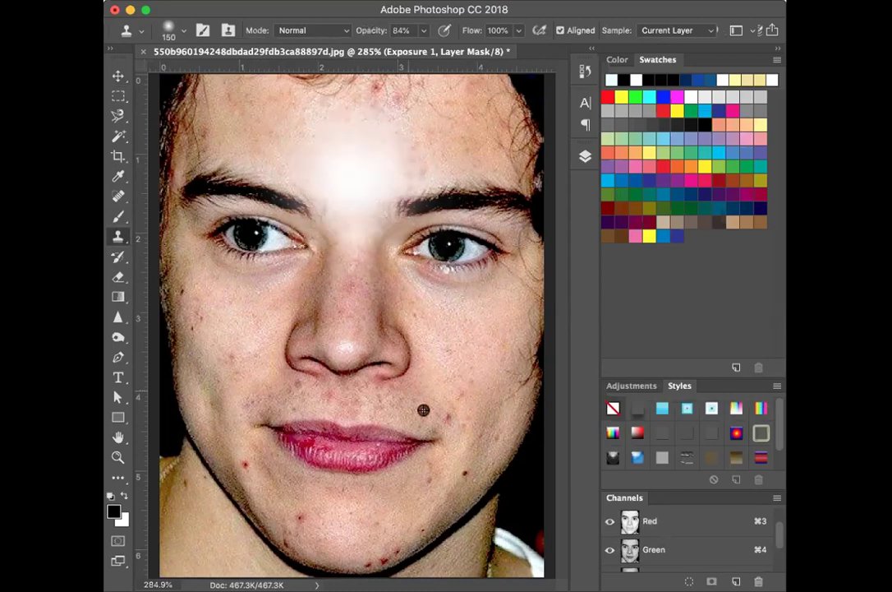
- Show the layer list, delete the Exposure 1 adjustment layer, and move the list clear of the portrait
{"action": "left_click", "coordinate": [567, 0]}
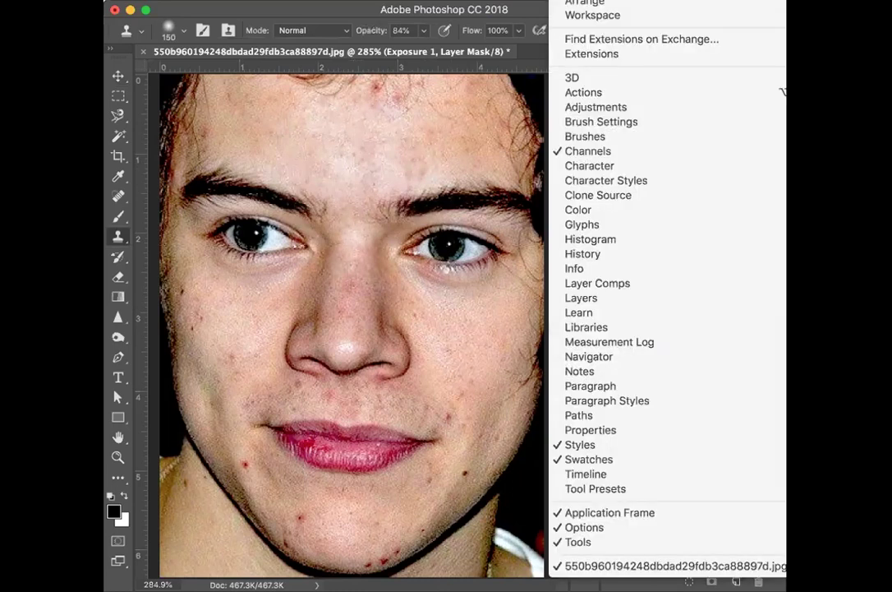
{"action": "left_click", "coordinate": [585, 299]}
{"action": "left_click_drag", "start_coordinate": [348, 211], "coordinate": [546, 567]}
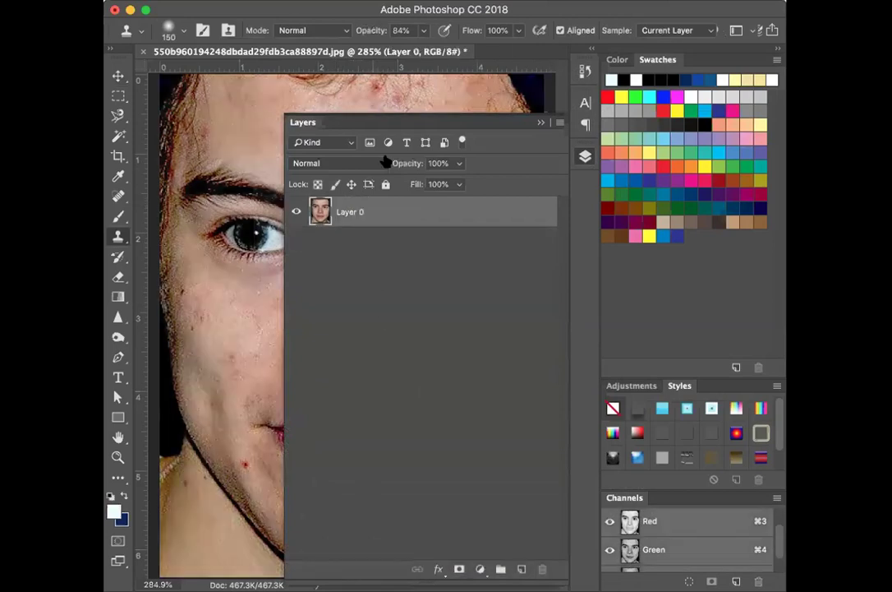
{"action": "left_click_drag", "start_coordinate": [343, 122], "coordinate": [690, 197]}
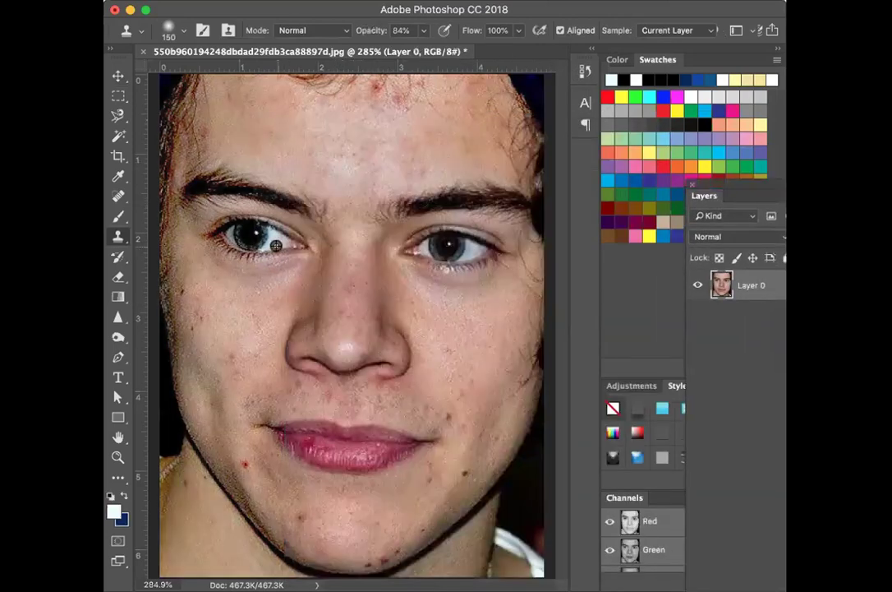
- Clone the portrait's left eye from Layer 0 onto the middle of the forehead with the Clone Stamp
{"action": "left_click", "coordinate": [246, 237], "text": "alt"}
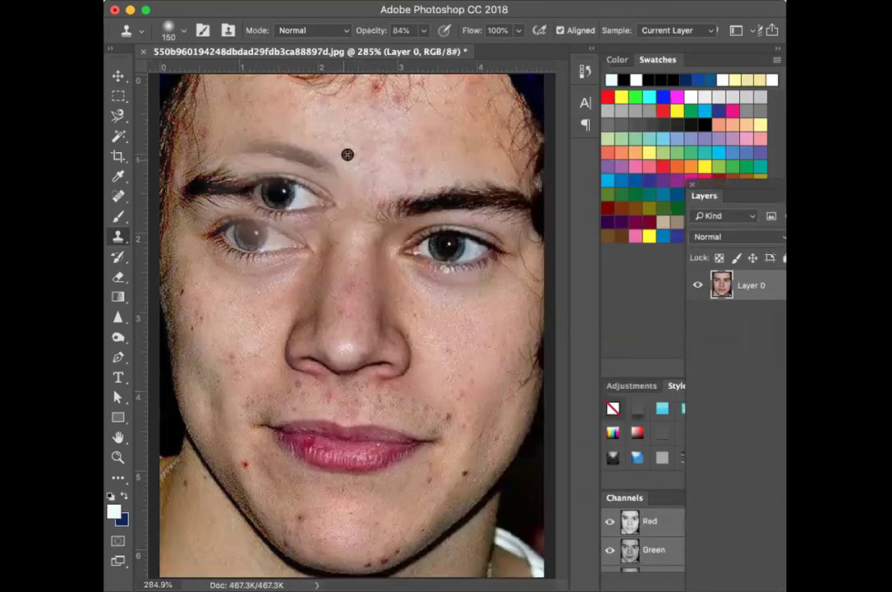
{"action": "mouse_move", "coordinate": [354, 144]}
{"action": "left_mouse_down"}
{"action": "mouse_move", "coordinate": [345, 148]}
{"action": "mouse_move", "coordinate": [366, 152]}
{"action": "left_mouse_up"}
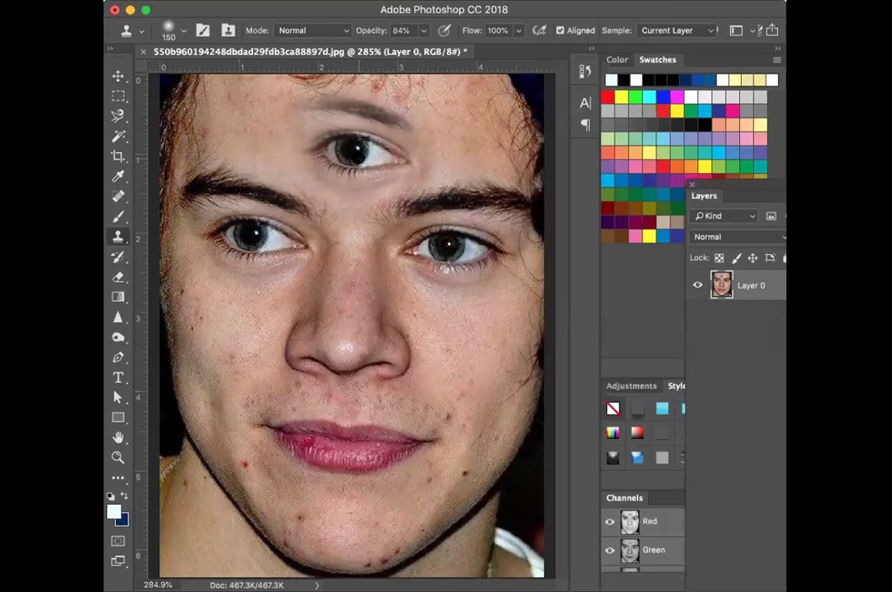
{"action": "key", "text": "ctrl+z"}
{"action": "left_click", "coordinate": [414, 412]}
{"action": "key", "text": "ctrl+z"}
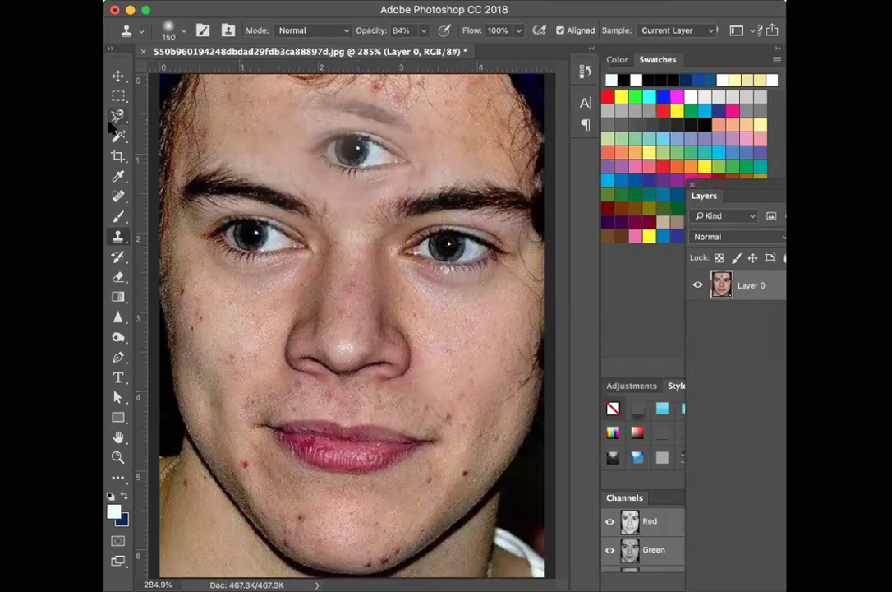
- Try Clone Stamp strokes on the right-hand cheek and eye, the mouth corner and the chin, undoing each one
{"action": "left_click", "coordinate": [526, 328]}
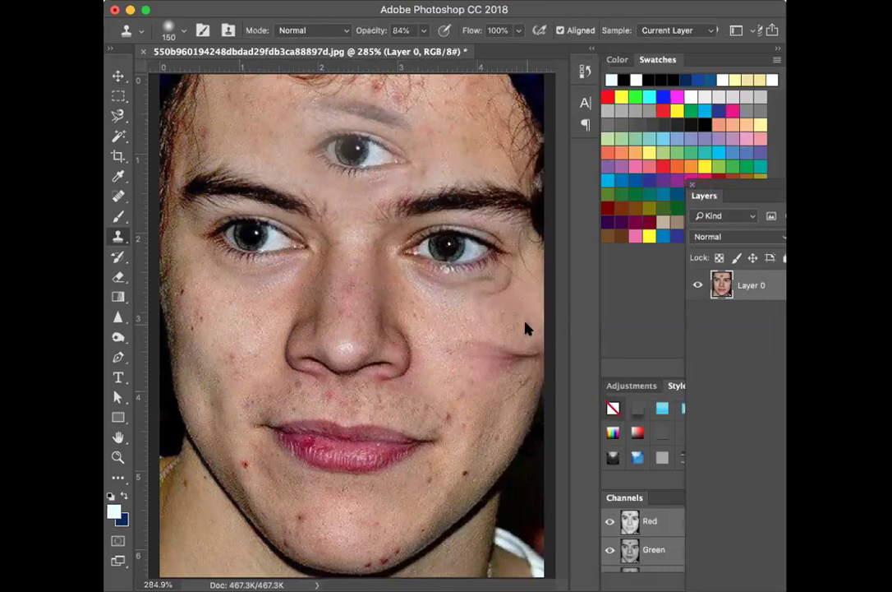
{"action": "key", "text": "ctrl+z"}
{"action": "left_click_drag", "start_coordinate": [460, 255], "coordinate": [409, 217]}
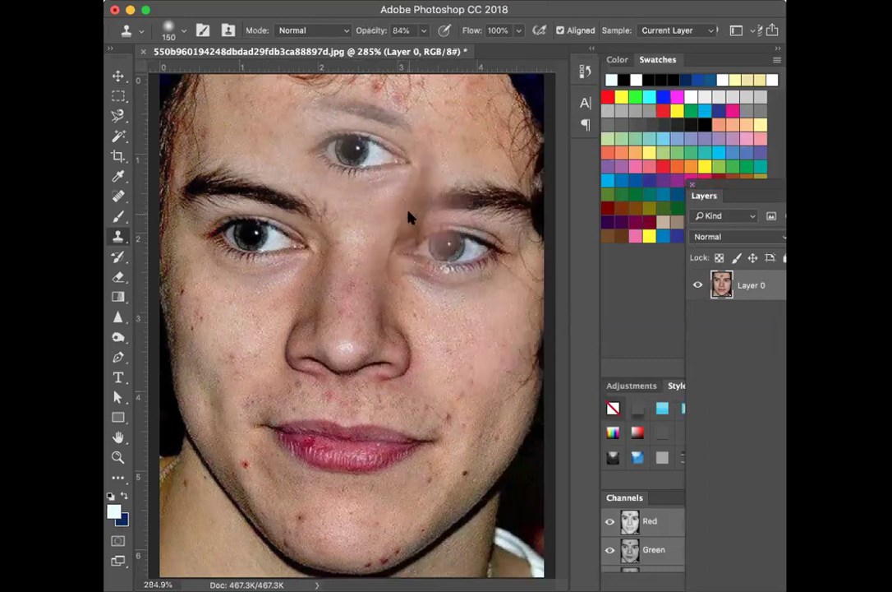
{"action": "key", "text": "ctrl+z"}
{"action": "left_click", "coordinate": [299, 427]}
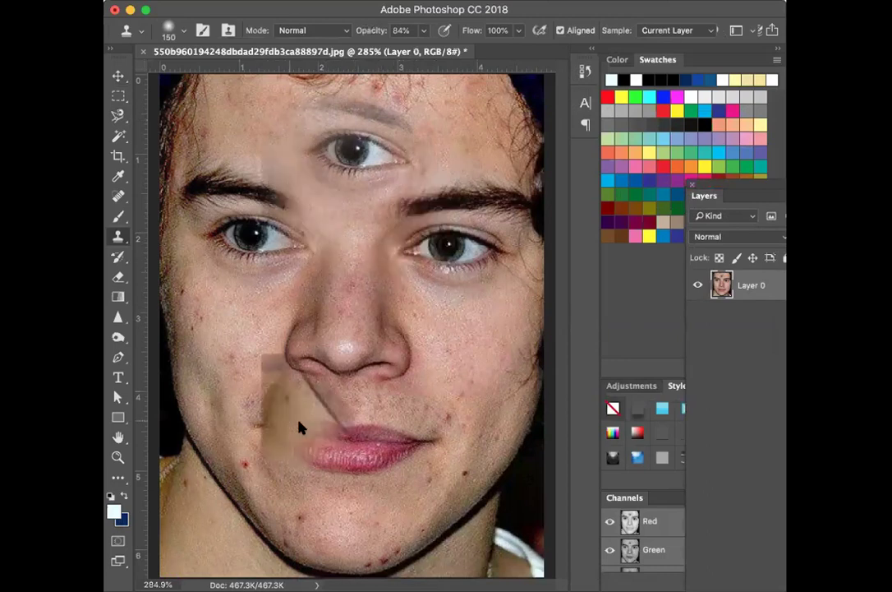
{"action": "key", "text": "ctrl+z"}
{"action": "left_click", "coordinate": [409, 540]}
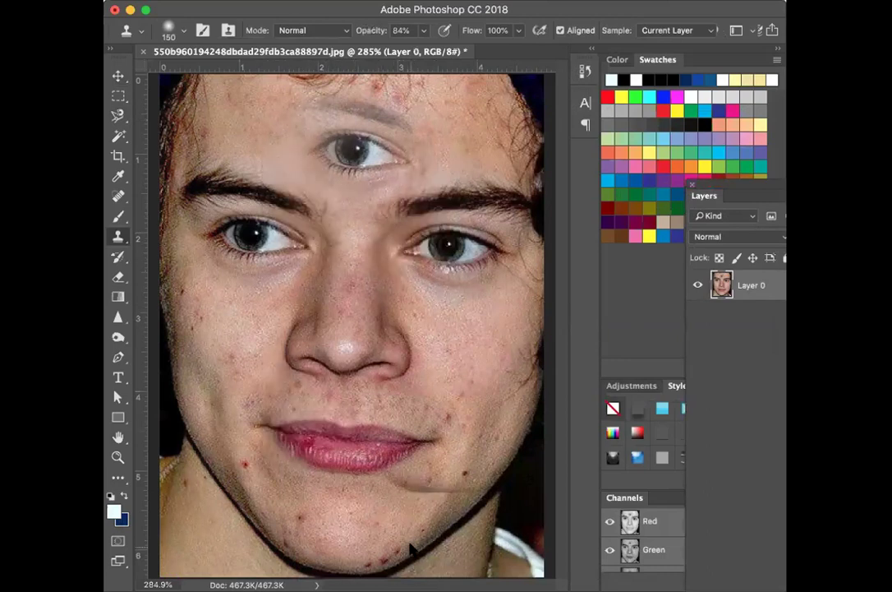
{"action": "key", "text": "ctrl+z"}
- Try cloning the nose over the right-hand eye and stamping over the left-hand eye, undoing the trial strokes
{"action": "left_click", "coordinate": [382, 244]}
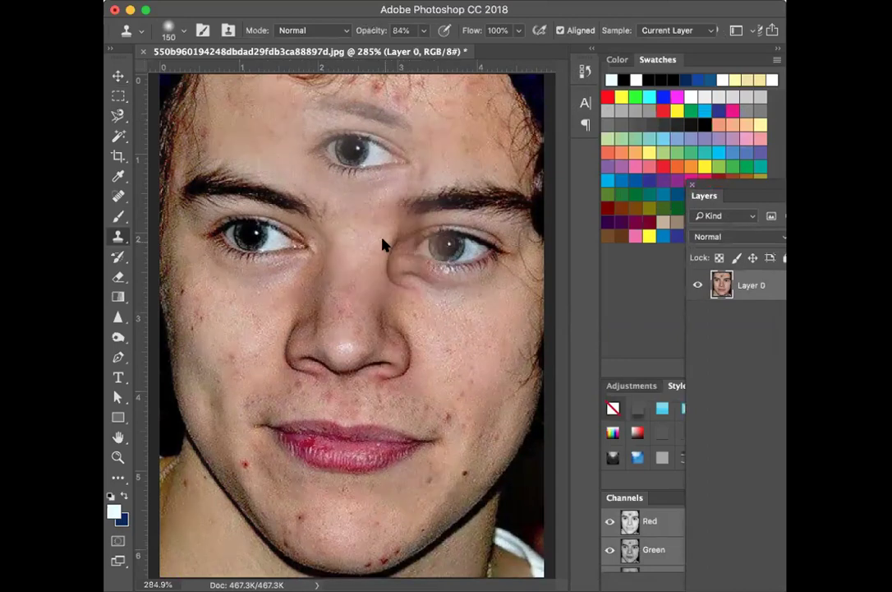
{"action": "key", "text": "ctrl+z"}
{"action": "mouse_move", "coordinate": [421, 254]}
{"action": "left_mouse_down"}
{"action": "mouse_move", "coordinate": [410, 234]}
{"action": "mouse_move", "coordinate": [434, 256]}
{"action": "mouse_move", "coordinate": [451, 255]}
{"action": "left_mouse_up"}
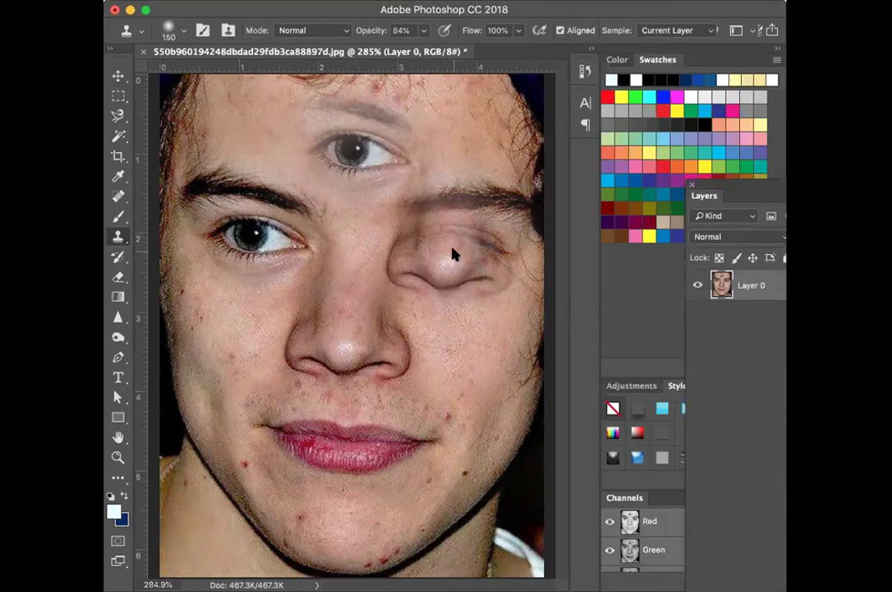
{"action": "key", "text": "ctrl+alt+z"}
{"action": "key", "text": "ctrl+alt+z"}
{"action": "key", "text": "ctrl+alt+z"}
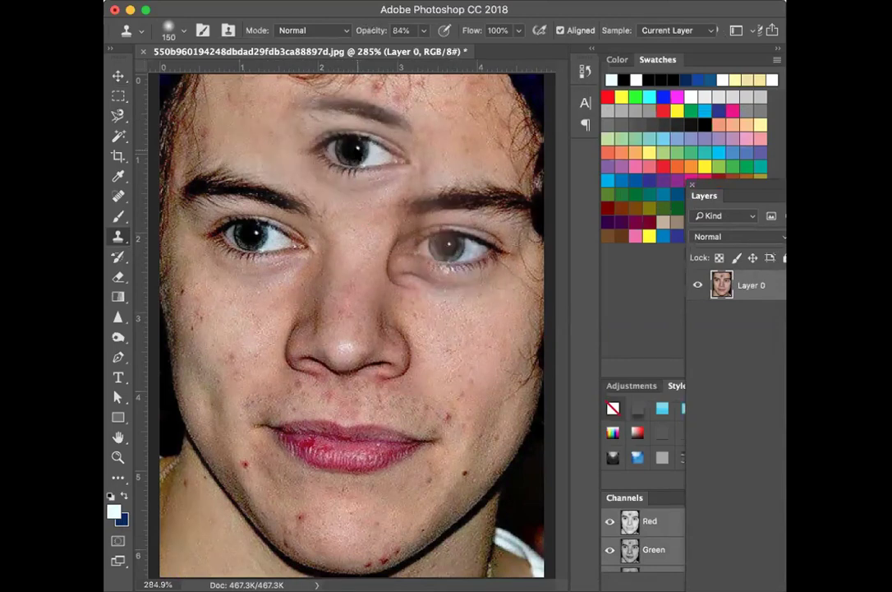
{"action": "mouse_move", "coordinate": [263, 222]}
{"action": "left_mouse_down"}
{"action": "mouse_move", "coordinate": [267, 295]}
{"action": "mouse_move", "coordinate": [257, 236]}
{"action": "left_mouse_up"}
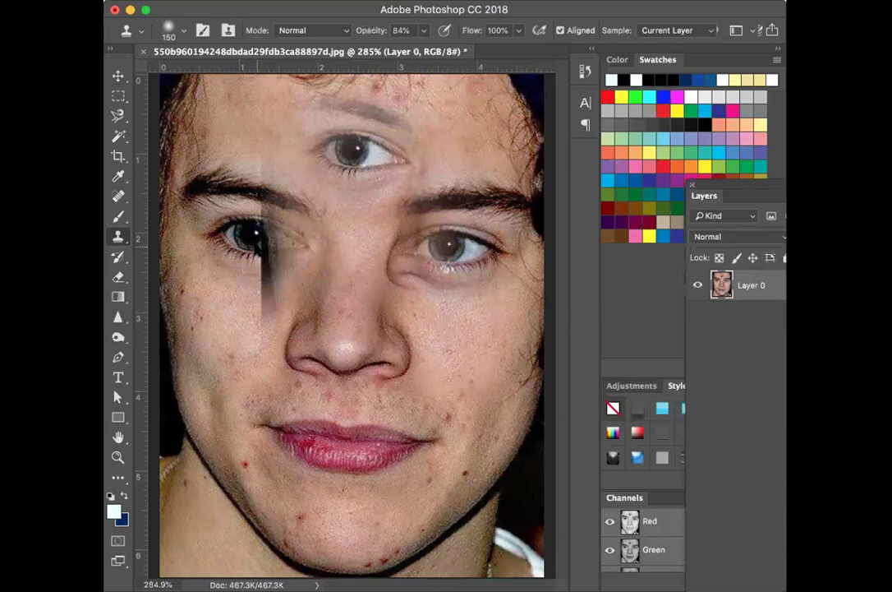
{"action": "key", "text": "ctrl+z"}
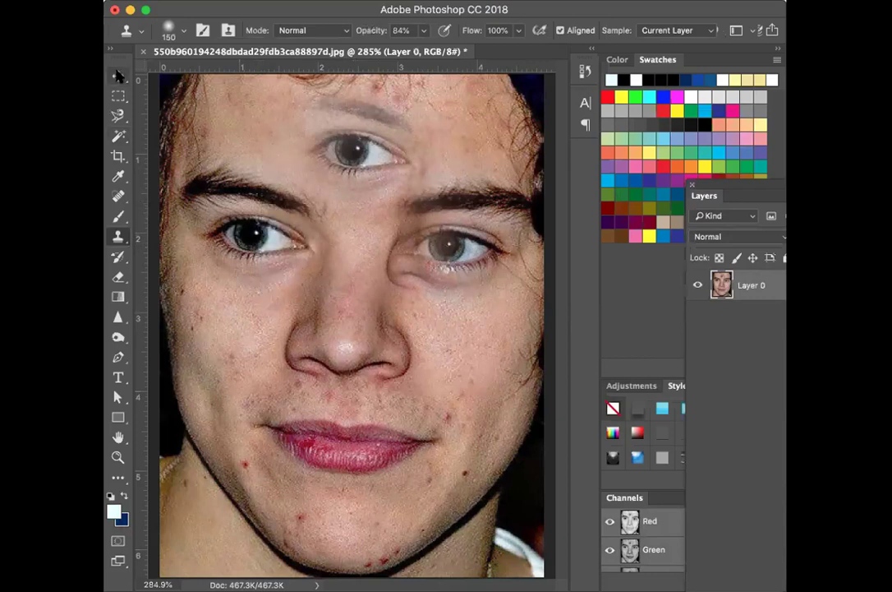
- Switch to the Pattern Stamp tool, try the diagonal-line pattern over the mouth, and undo the stroke
{"action": "left_click", "coordinate": [118, 76]}
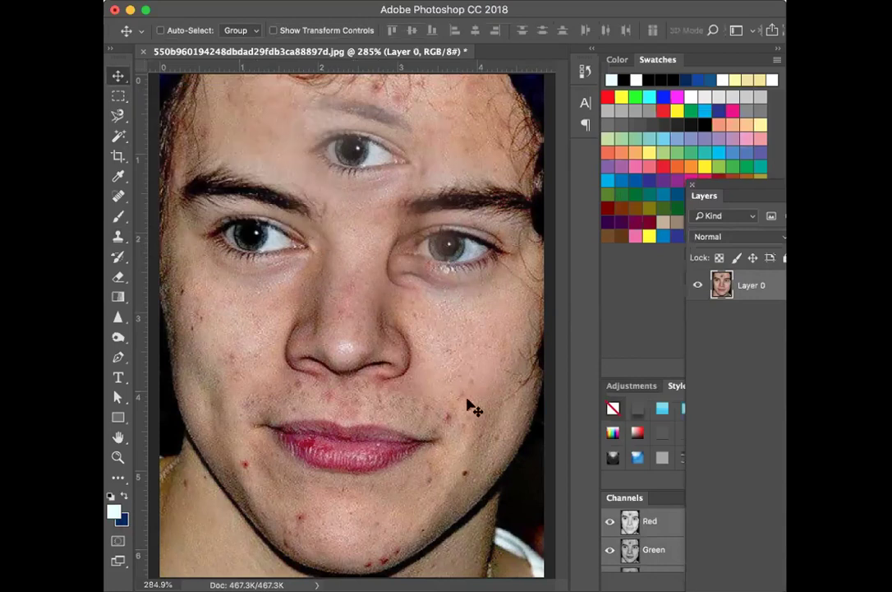
{"action": "left_click", "coordinate": [117, 236]}
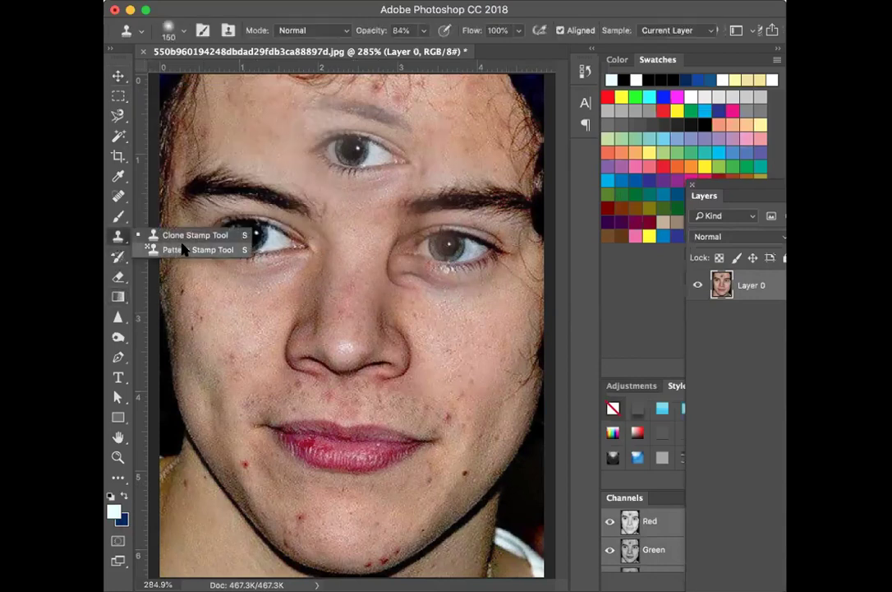
{"action": "left_click", "coordinate": [184, 249]}
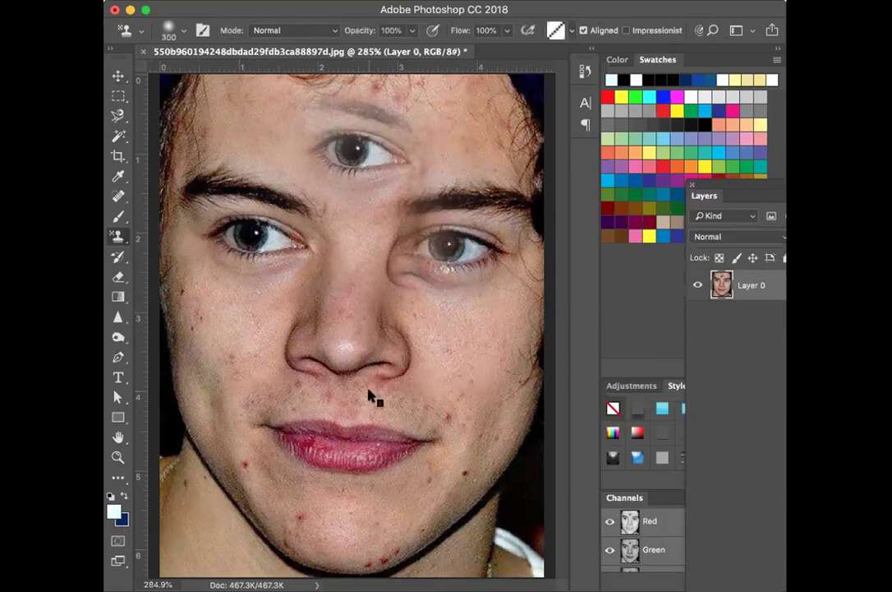
{"action": "left_click", "coordinate": [355, 411]}
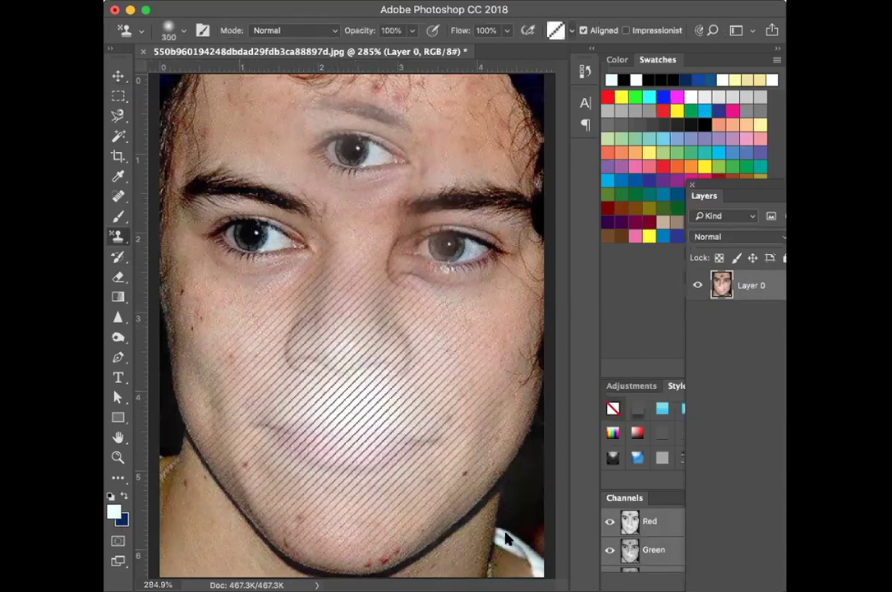
{"action": "key", "text": "super+z"}
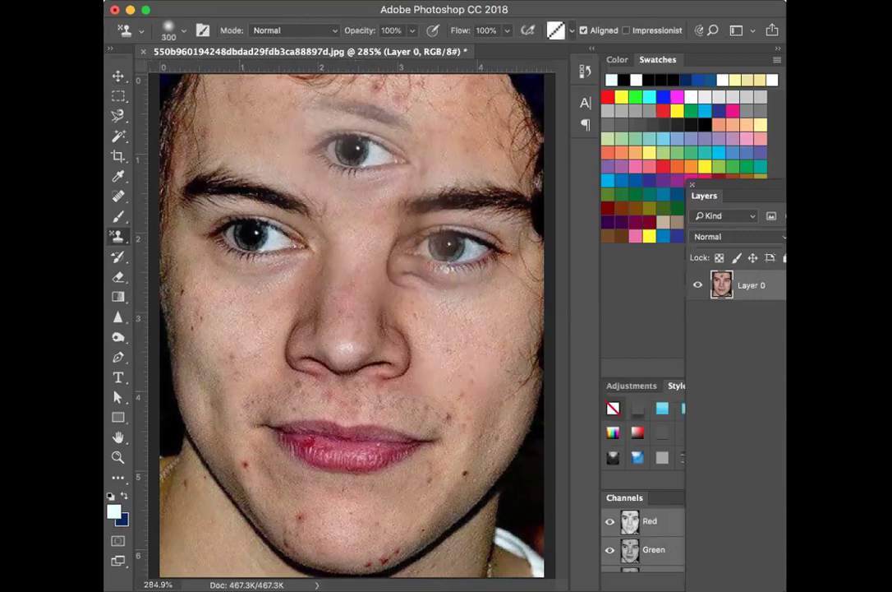
- Choose the grey textured pattern and stamp it over the nose, the left-hand eye and the forehead
{"action": "left_click", "coordinate": [571, 31]}
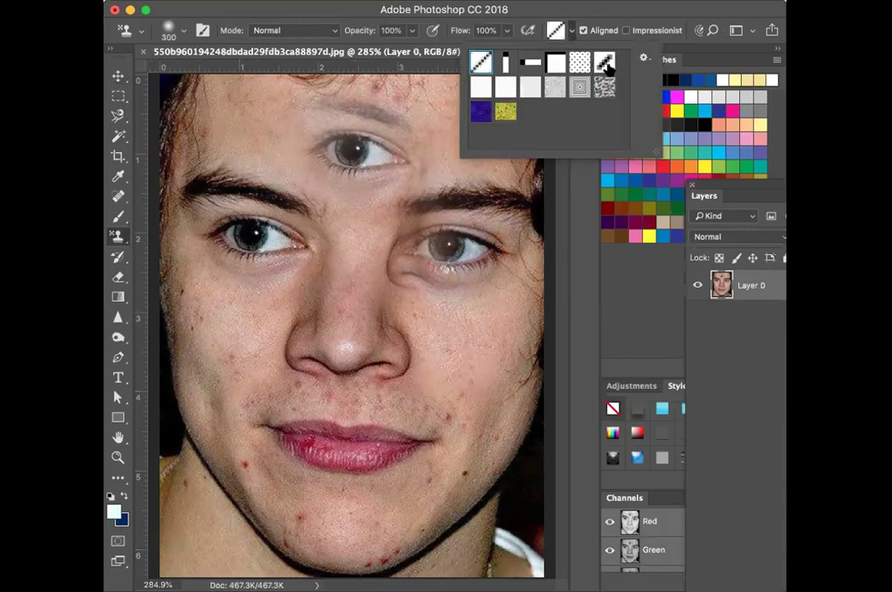
{"action": "left_click", "coordinate": [549, 90]}
{"action": "left_click", "coordinate": [318, 303]}
{"action": "left_click", "coordinate": [324, 306]}
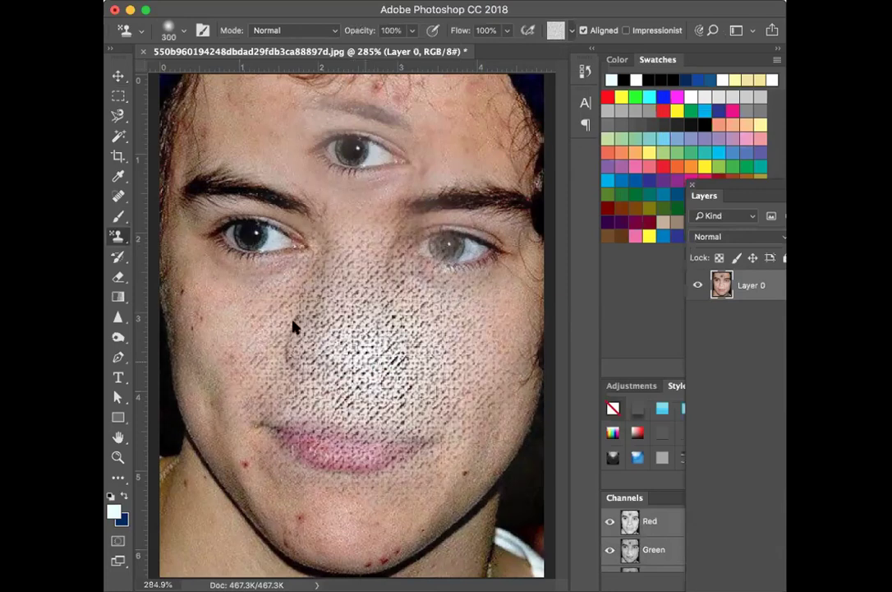
{"action": "left_click", "coordinate": [254, 224]}
{"action": "left_click", "coordinate": [421, 161]}
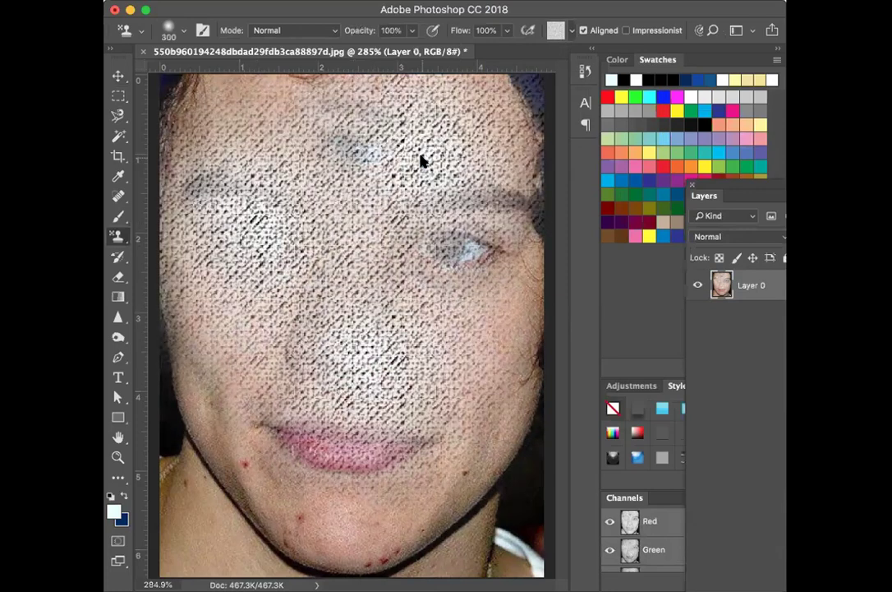
- Show the document's edit history and cancel the accidental new colour swatch
{"action": "key", "text": "super+z"}
{"action": "key", "text": "super+z"}
{"action": "left_click", "coordinate": [595, 2]}
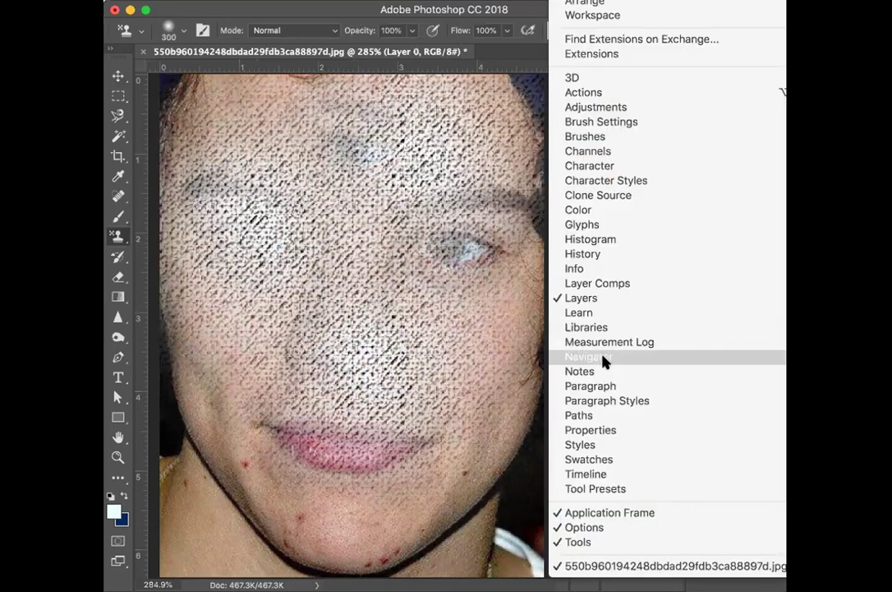
{"action": "left_click", "coordinate": [602, 255]}
{"action": "left_click", "coordinate": [608, 255]}
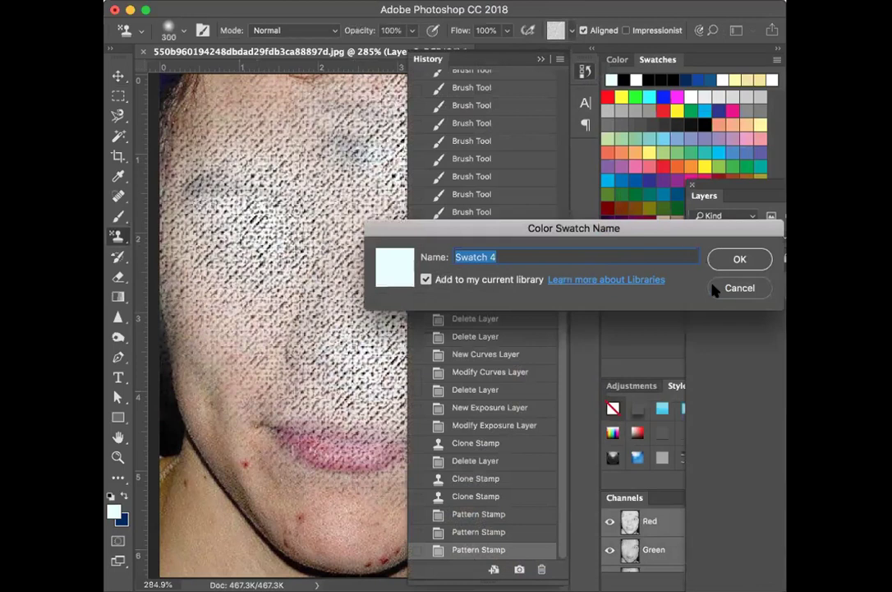
{"action": "left_click", "coordinate": [738, 288]}
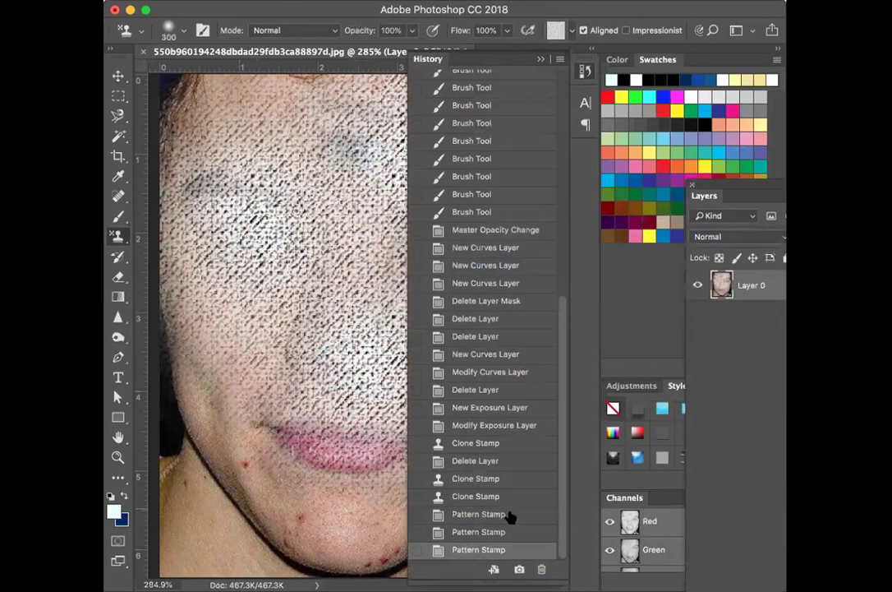
- Step back in the history to the Clone Stamp state before the Exposure 1 layer was deleted, and collapse the history
{"action": "left_click", "coordinate": [506, 534]}
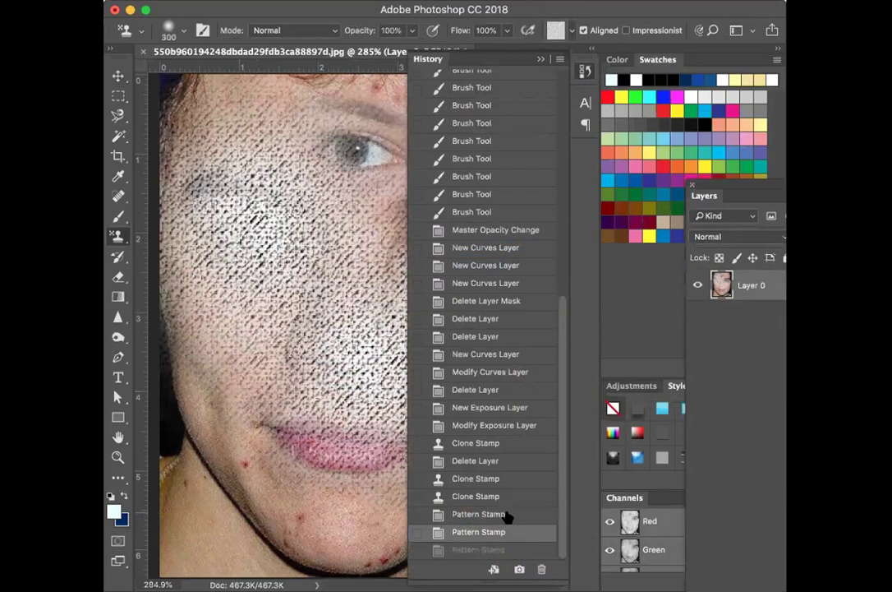
{"action": "left_click", "coordinate": [507, 513]}
{"action": "left_click", "coordinate": [507, 495]}
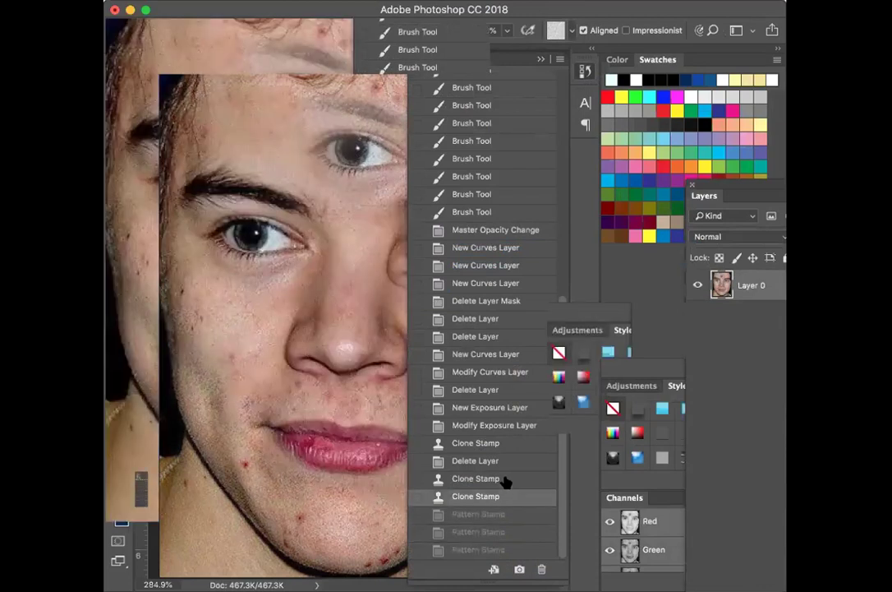
{"action": "left_click", "coordinate": [503, 478]}
{"action": "left_click", "coordinate": [499, 456]}
{"action": "left_click", "coordinate": [500, 442]}
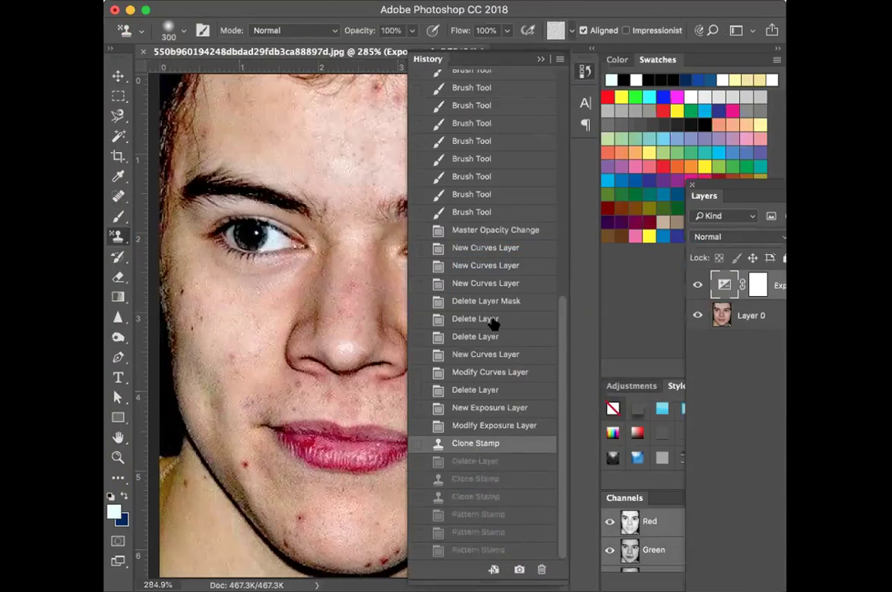
{"action": "left_click", "coordinate": [542, 64]}
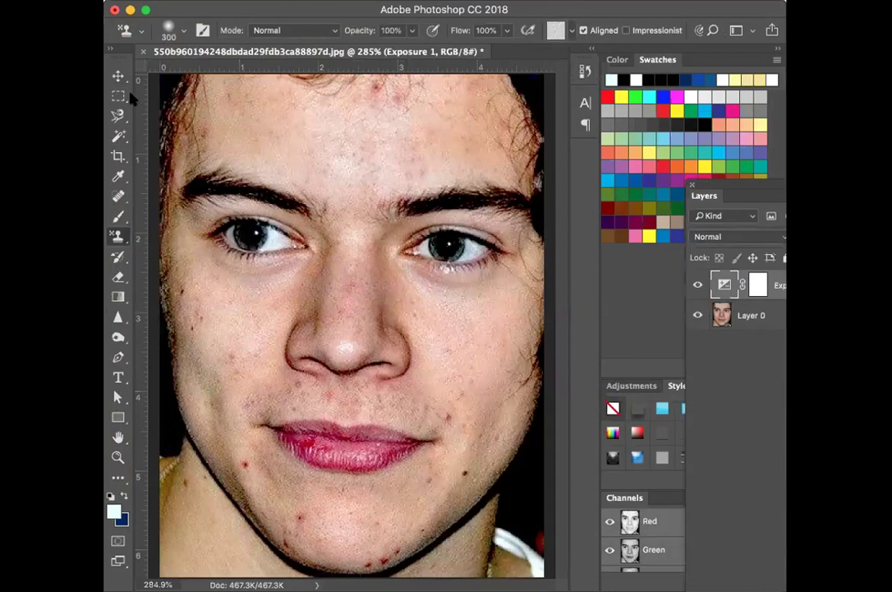
- Switch back to the Clone Stamp tool and reset the foreground and background colours to black and white
{"action": "key", "text": "v"}
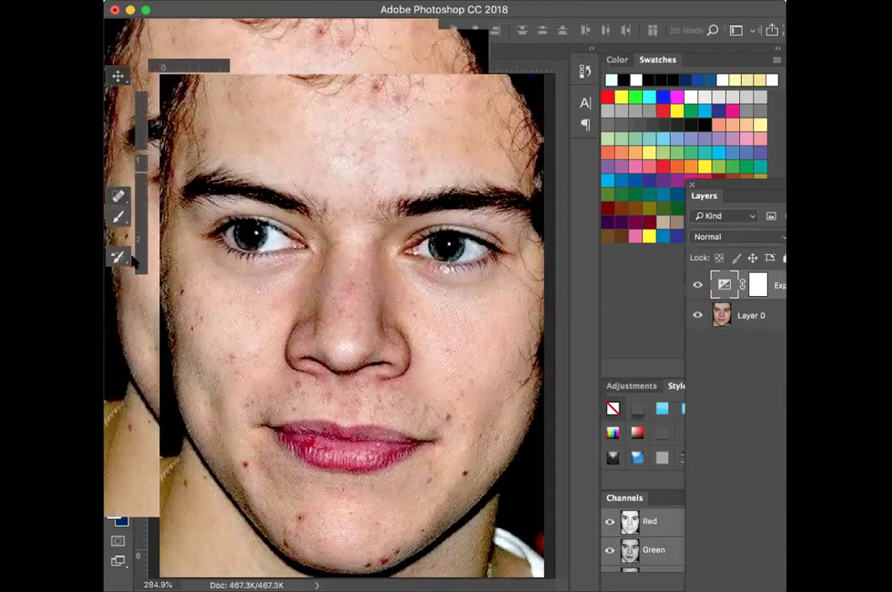
{"action": "left_click", "coordinate": [119, 236]}
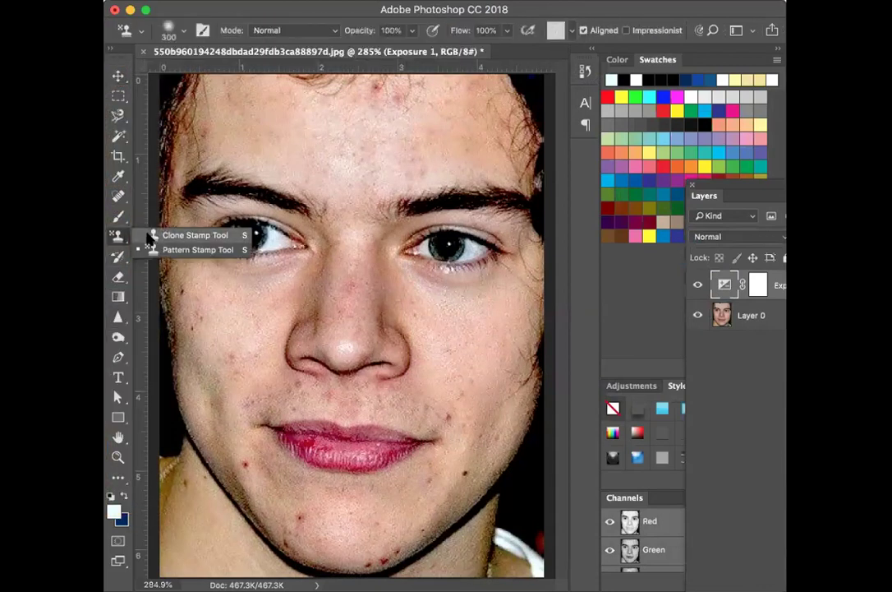
{"action": "left_click", "coordinate": [194, 235]}
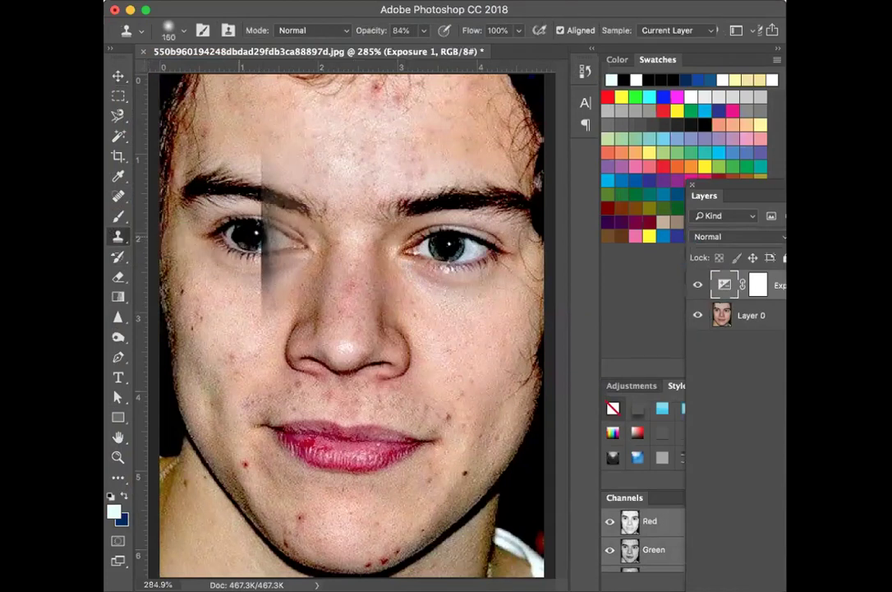
{"action": "key", "text": "d"}
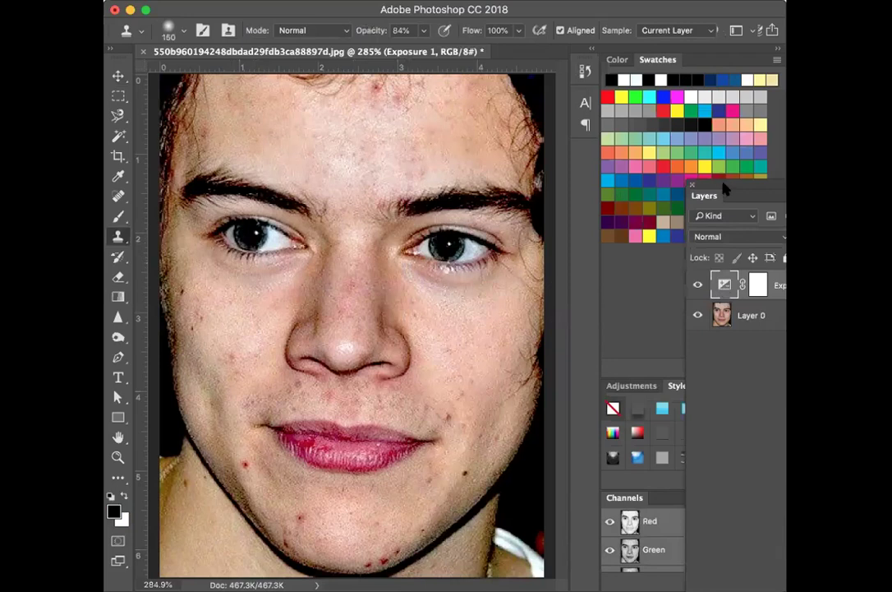
- Move the layer list into full view and delete the Exposure 1 layer mask
{"action": "left_click_drag", "start_coordinate": [725, 190], "coordinate": [512, 129]}
{"action": "key", "text": "super+i"}
{"action": "left_click_drag", "start_coordinate": [545, 228], "coordinate": [730, 585]}
{"action": "left_click", "coordinate": [691, 208]}
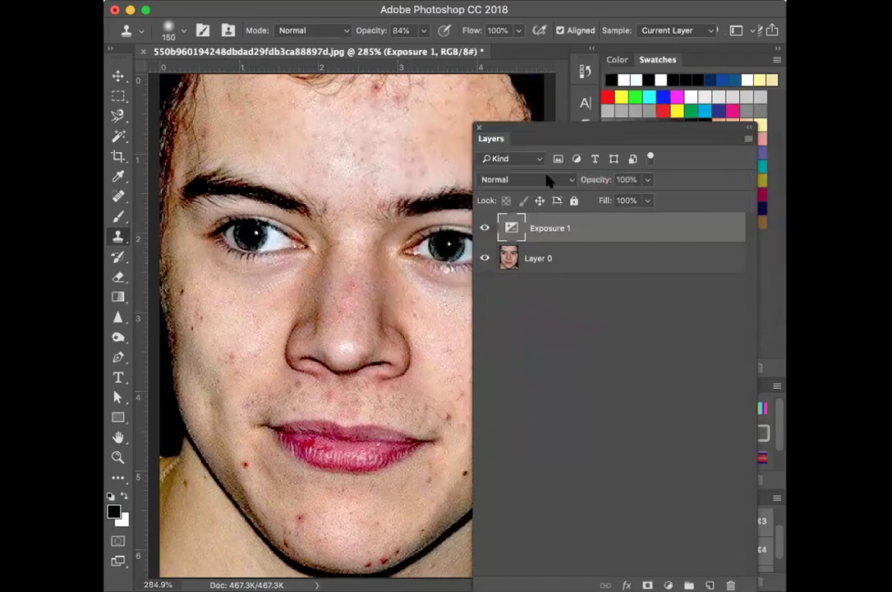
- Swap the layer list for the history, step back before the mask deletion, and move the history clear of the portrait
{"action": "key", "text": "F7"}
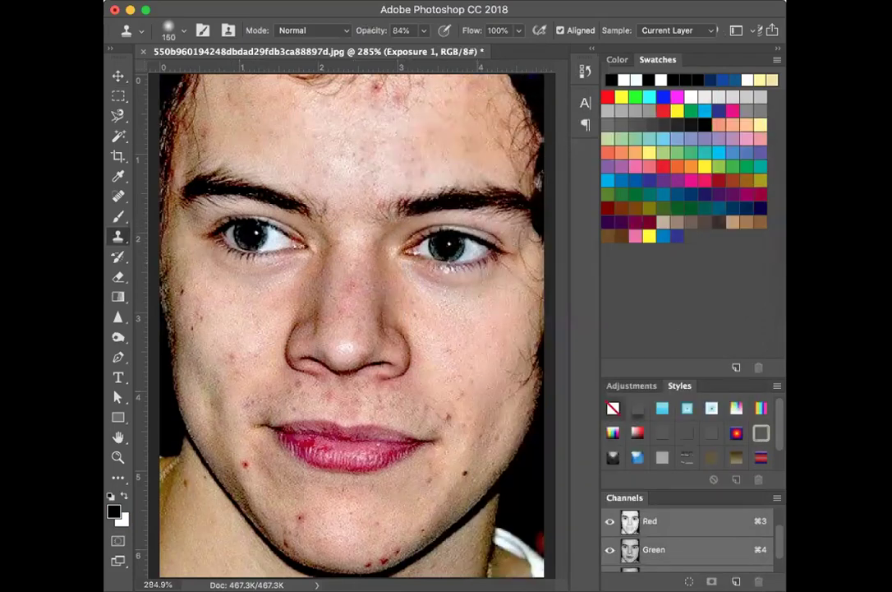
{"action": "left_click", "coordinate": [518, 1]}
{"action": "mouse_move", "coordinate": [575, 1]}
{"action": "left_click", "coordinate": [589, 256]}
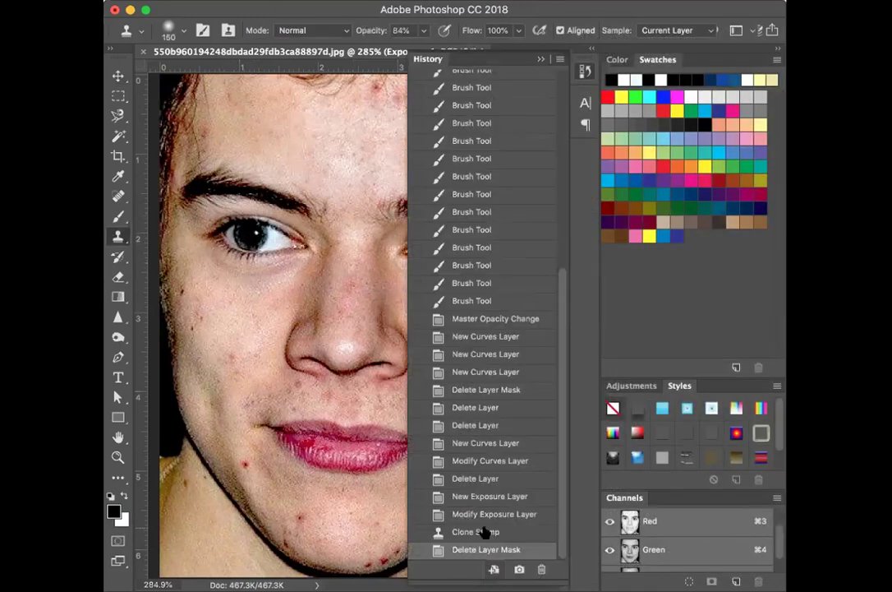
{"action": "left_click", "coordinate": [480, 531]}
{"action": "left_click_drag", "start_coordinate": [415, 58], "coordinate": [576, 197]}
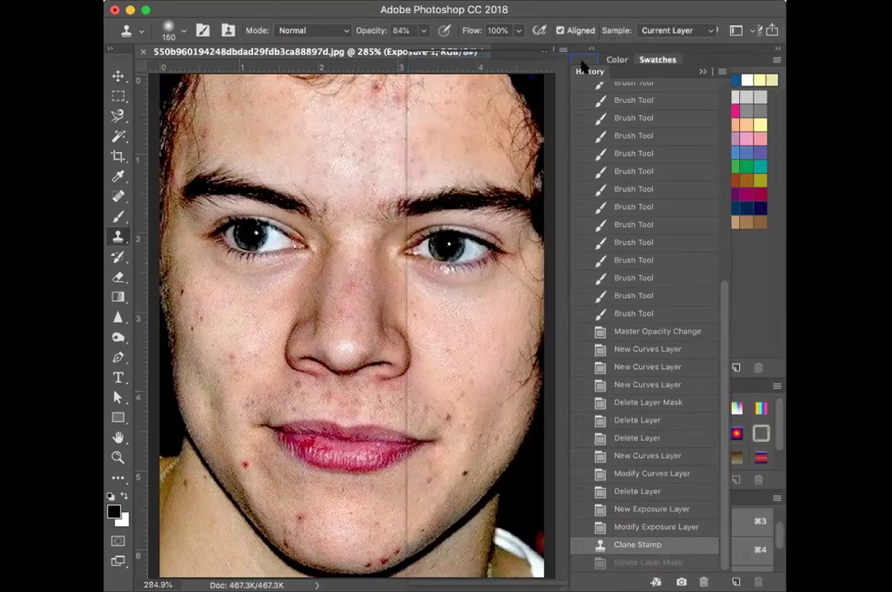
- Step back through the history states one by one to the last Brush Tool state before the Master Opacity Change
{"action": "left_click", "coordinate": [666, 533]}
{"action": "left_click", "coordinate": [655, 515]}
{"action": "left_click", "coordinate": [655, 498]}
{"action": "left_click", "coordinate": [655, 480]}
{"action": "left_click", "coordinate": [655, 462]}
{"action": "left_click", "coordinate": [653, 444]}
{"action": "left_click", "coordinate": [649, 426]}
{"action": "left_click", "coordinate": [649, 408]}
{"action": "left_click", "coordinate": [649, 341]}
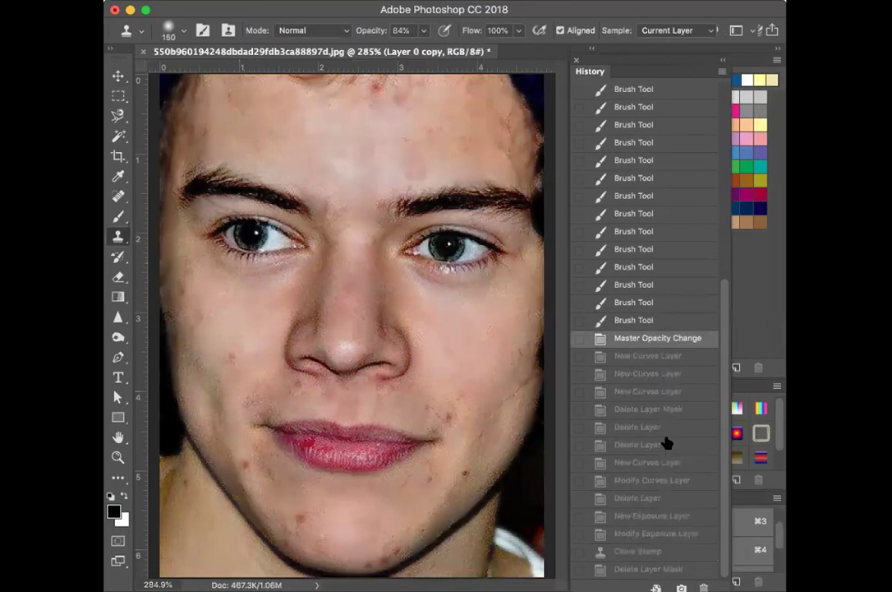
{"action": "left_click", "coordinate": [635, 321]}
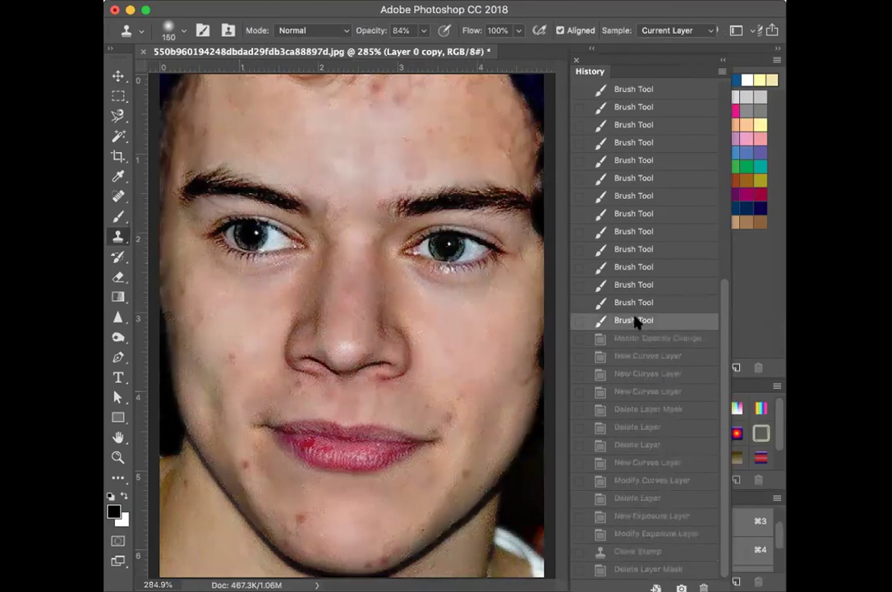
- Step forward through the history to the Modify Exposure Layer state
{"action": "left_click", "coordinate": [636, 371]}
{"action": "left_click", "coordinate": [639, 485]}
{"action": "left_click", "coordinate": [632, 534]}
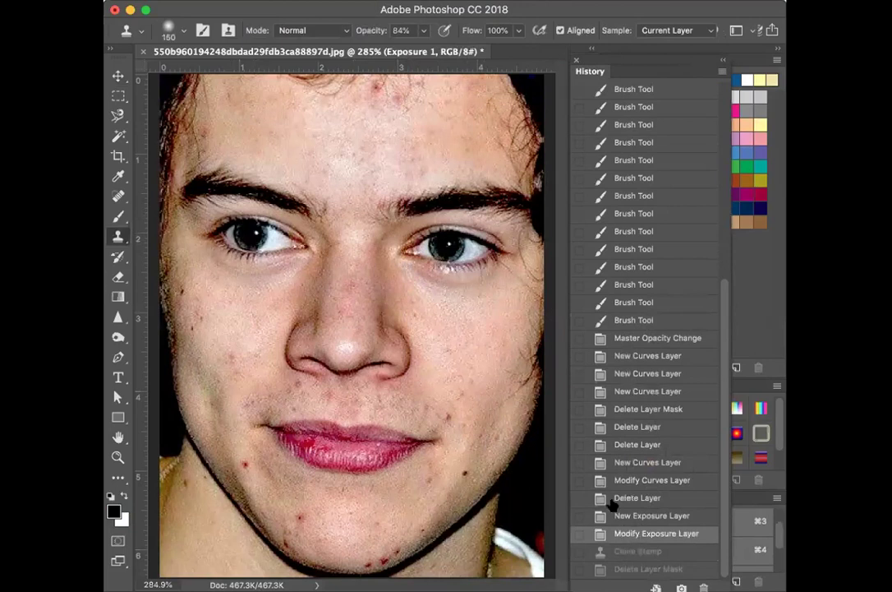
- Step the history back to the New Exposure Layer state, and return it to the Delete Layer Mask state
{"action": "left_click", "coordinate": [620, 522]}
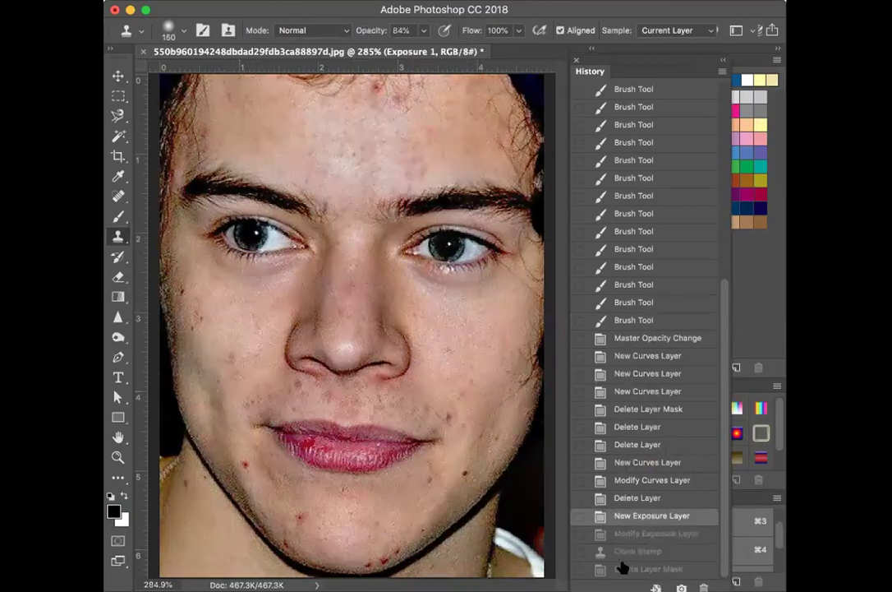
{"action": "left_click", "coordinate": [622, 568]}
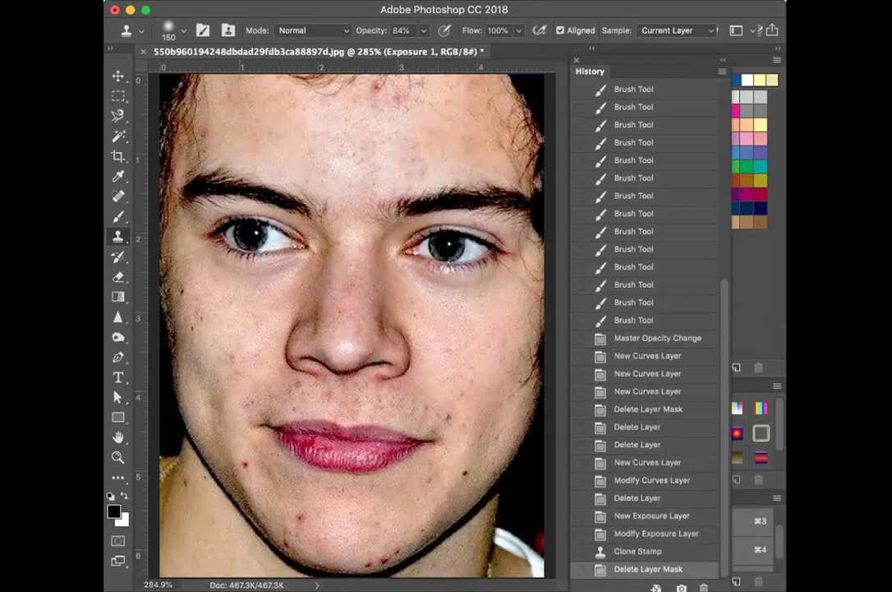
{"action": "mouse_move", "coordinate": [271, 238]}
{"action": "left_mouse_down"}
{"action": "mouse_move", "coordinate": [271, 324]}
{"action": "mouse_move", "coordinate": [299, 244]}
{"action": "left_mouse_up"}
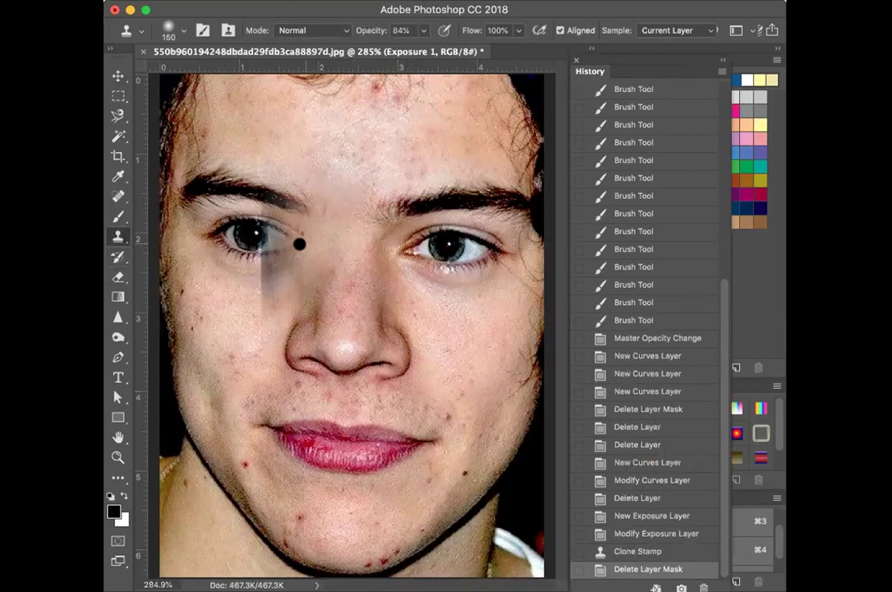
{"action": "key", "text": "super+z"}
{"action": "left_click", "coordinate": [736, 346]}
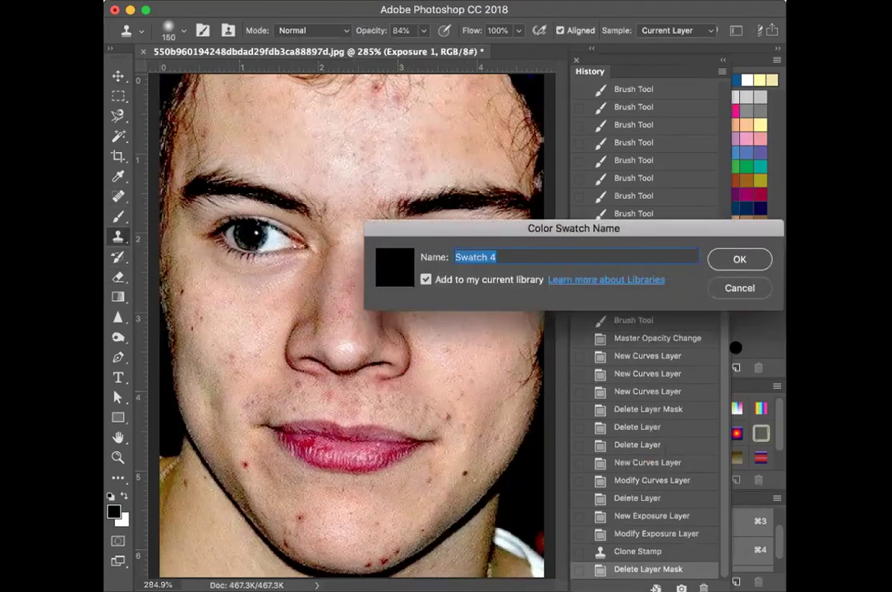
{"action": "left_click", "coordinate": [727, 289]}
- Close the history, make Layer 0 the active layer in the layer list, and close the list to clear the portrait
{"action": "left_click", "coordinate": [575, 59]}
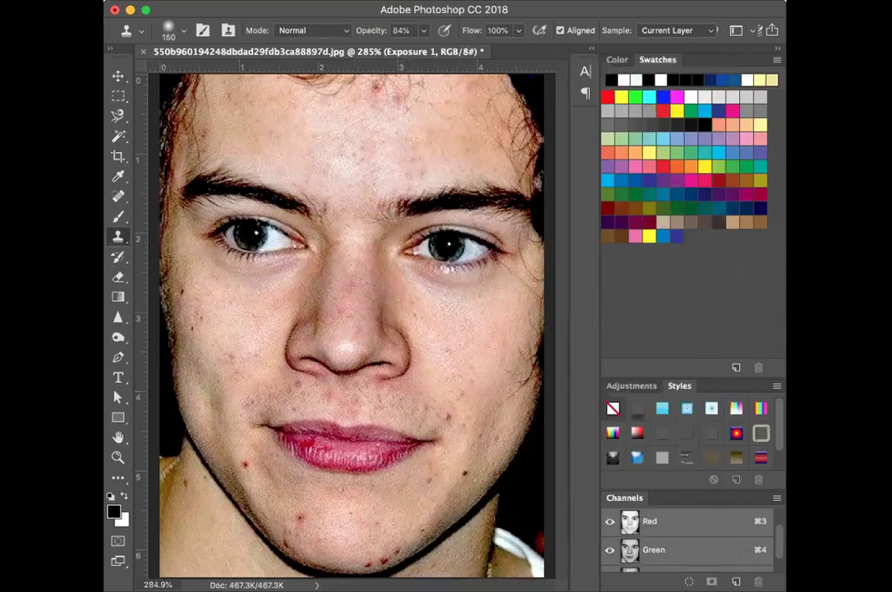
{"action": "left_click", "coordinate": [599, 299]}
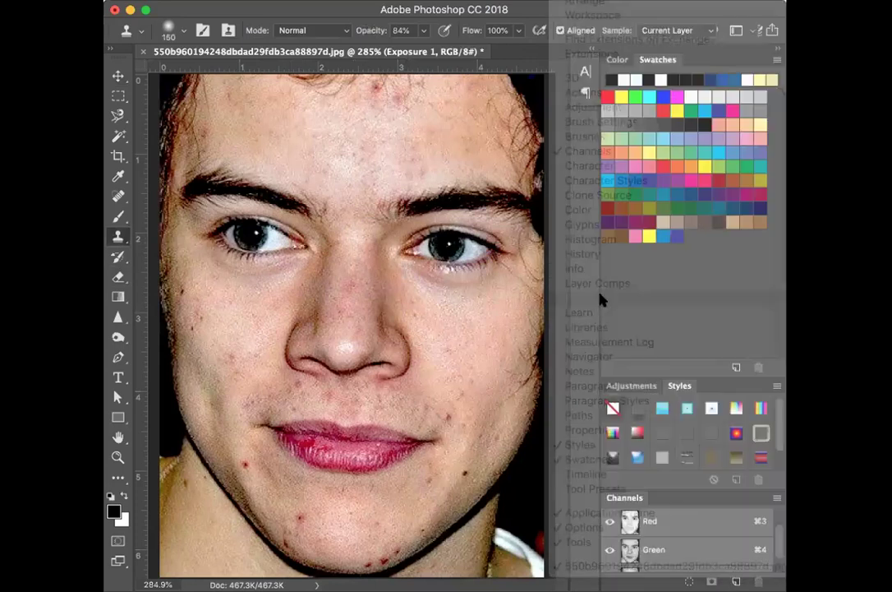
{"action": "left_click", "coordinate": [542, 263]}
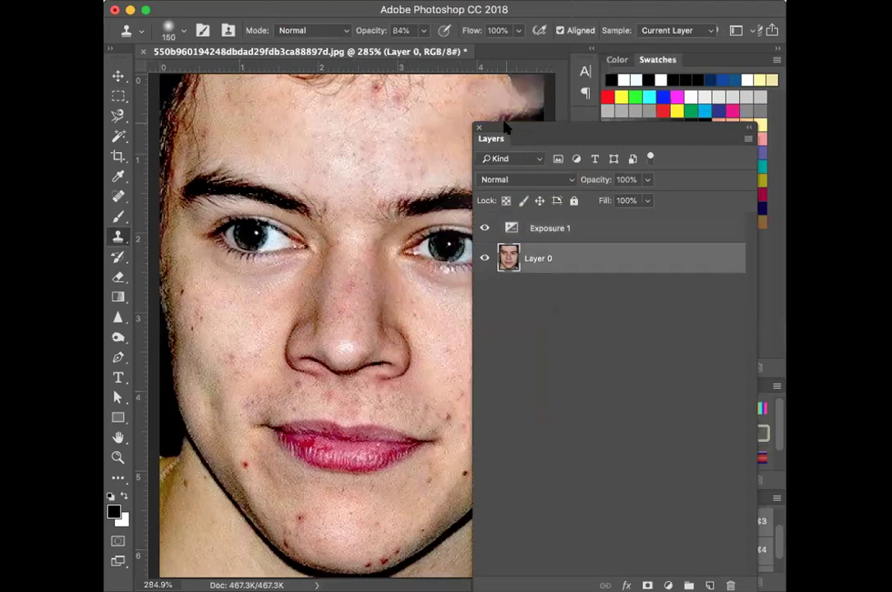
{"action": "left_click", "coordinate": [479, 127]}
{"action": "mouse_move", "coordinate": [240, 211]}
{"action": "left_mouse_down"}
{"action": "mouse_move", "coordinate": [275, 214]}
{"action": "mouse_move", "coordinate": [345, 156]}
{"action": "left_mouse_up"}
{"action": "key", "text": "super+z"}
{"action": "key", "text": "super+z"}
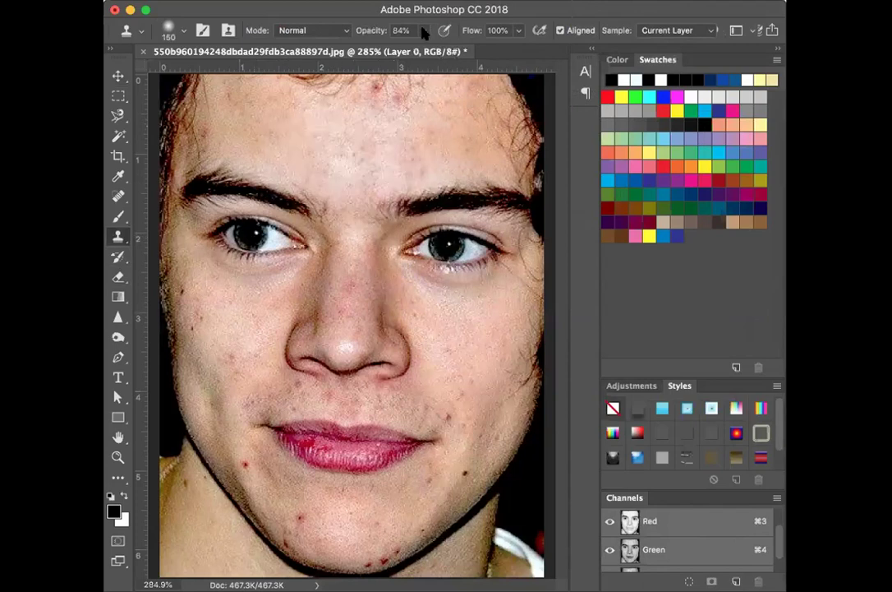
- Set the Clone Stamp opacity to 100% and clone an eye with its brow onto the forehead and the lips onto both cheeks
{"action": "left_click", "coordinate": [423, 32]}
{"action": "left_click_drag", "start_coordinate": [422, 50], "coordinate": [438, 51]}
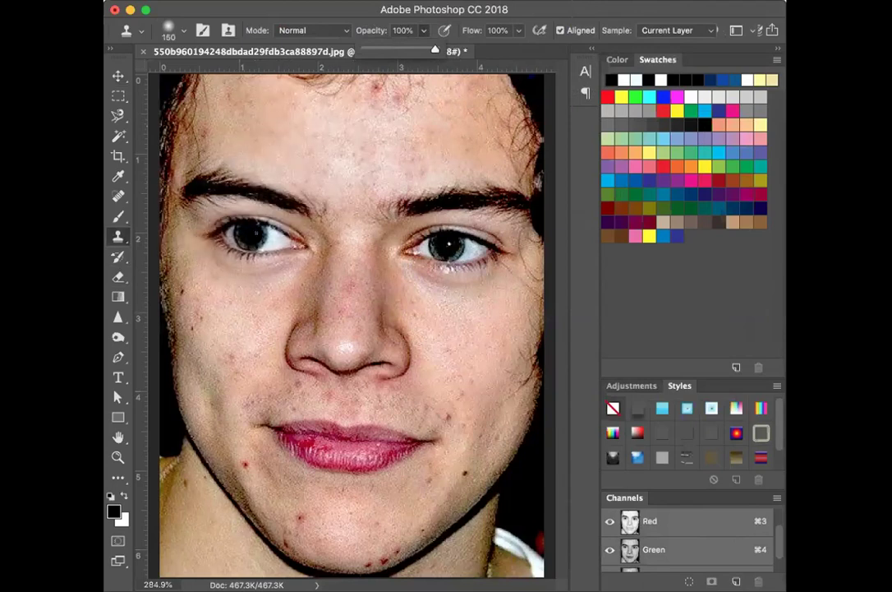
{"action": "key", "text": "Return"}
{"action": "left_click_drag", "start_coordinate": [296, 152], "coordinate": [386, 156]}
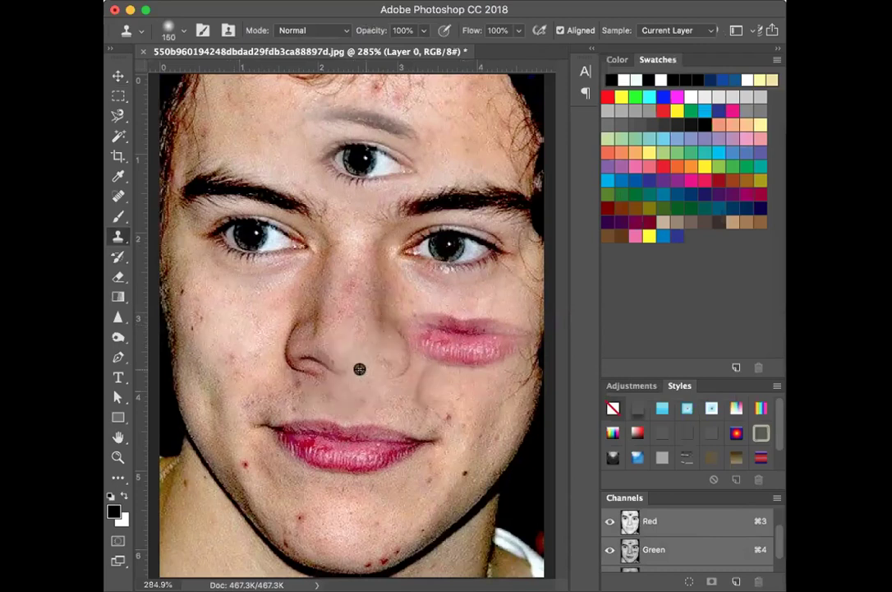
{"action": "left_click", "coordinate": [237, 320]}
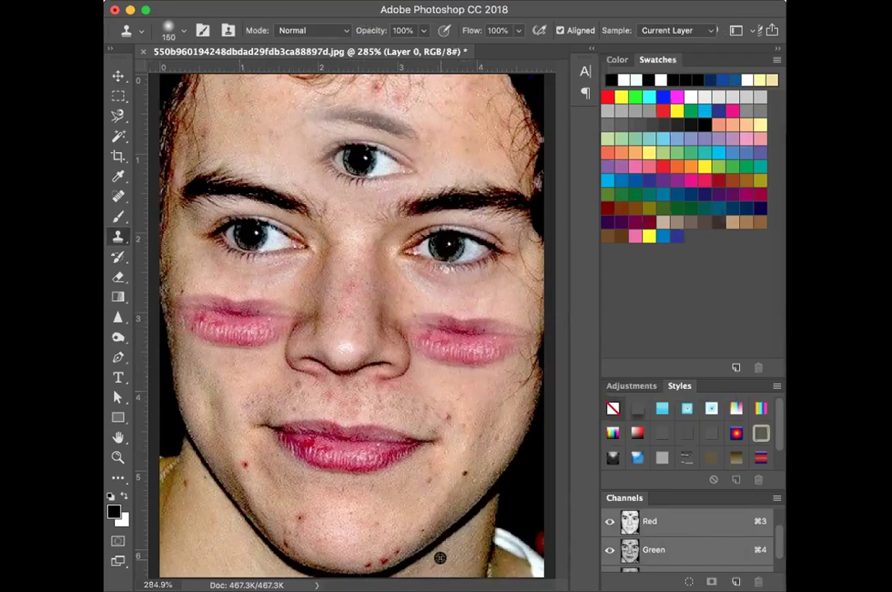
- Review the healing tools and activate the Healing Brush Tool
{"action": "left_click", "coordinate": [117, 74]}
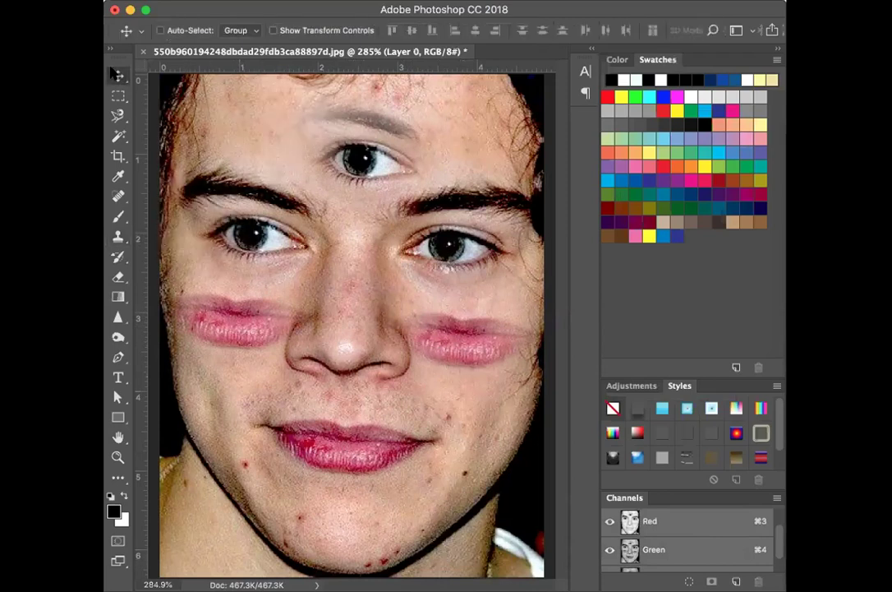
{"action": "left_click", "coordinate": [119, 190]}
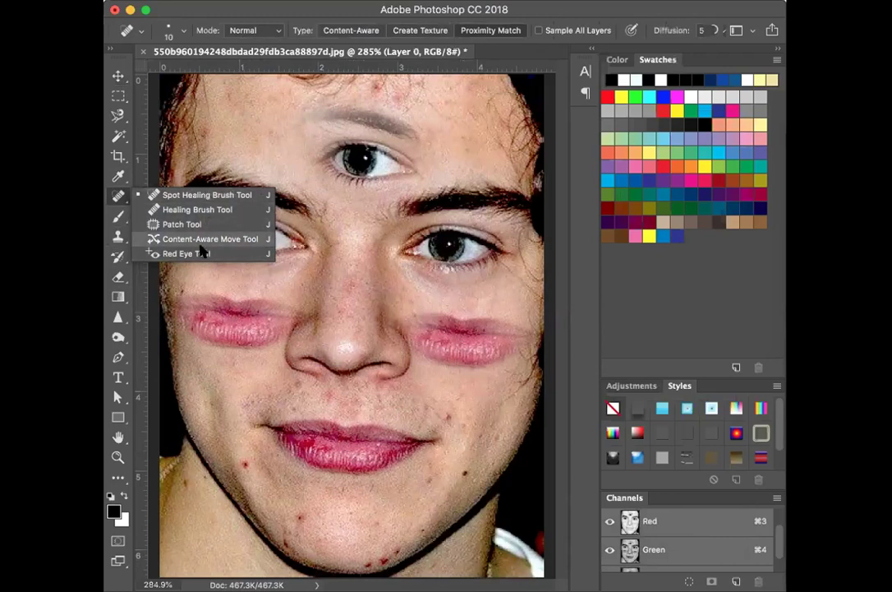
{"action": "left_click", "coordinate": [196, 210]}
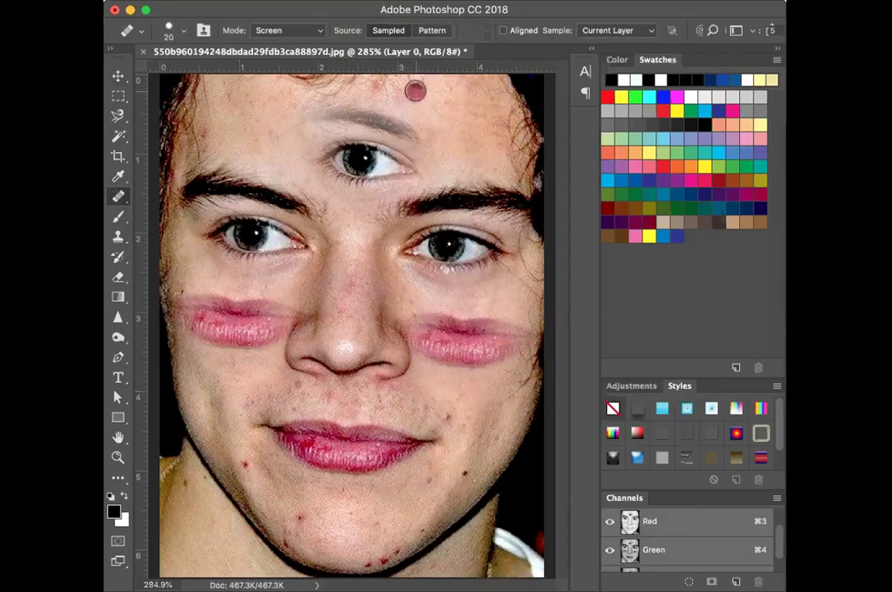
- Outline the skin between the eyebrows with the Patch Tool, patch it from the adjacent eyebrow, and clear the selection
{"action": "left_click", "coordinate": [119, 197]}
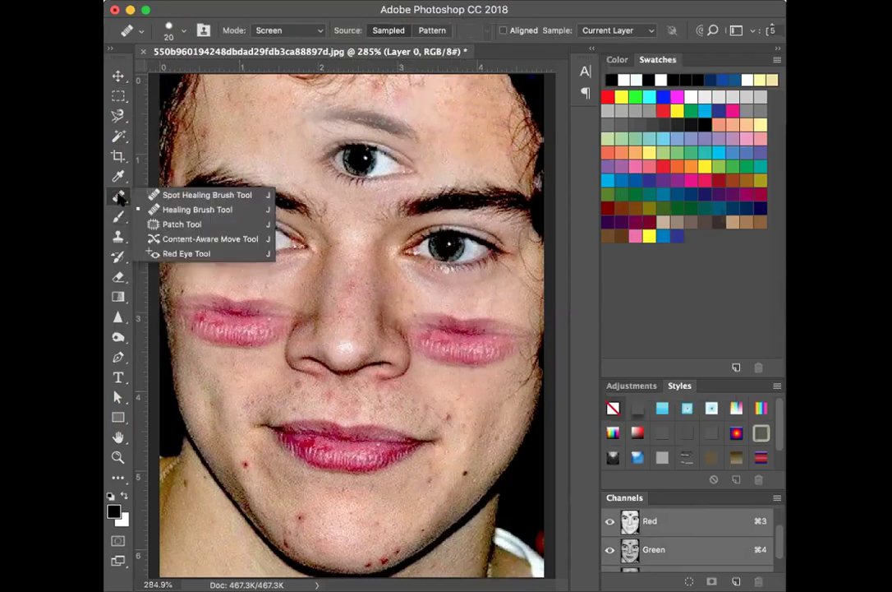
{"action": "left_click", "coordinate": [177, 223]}
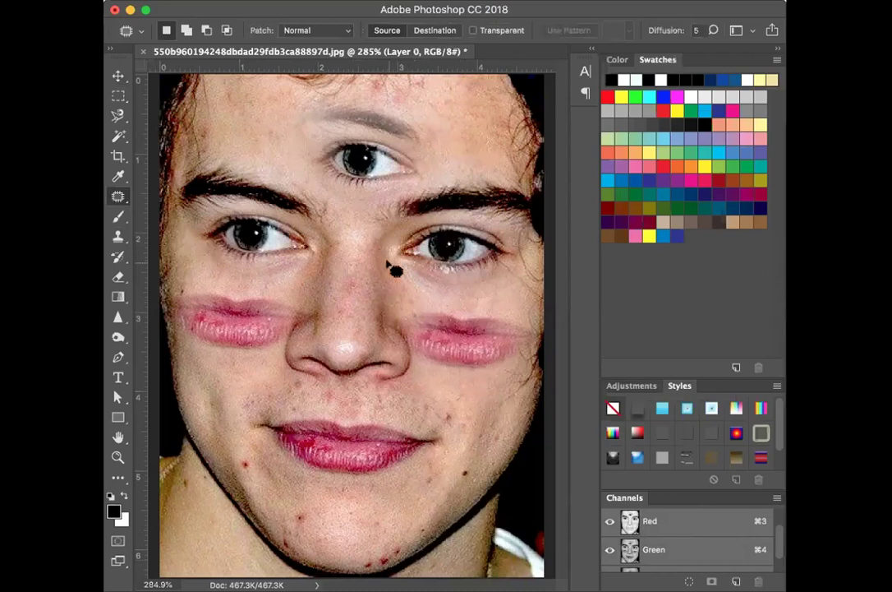
{"action": "left_click", "coordinate": [116, 196]}
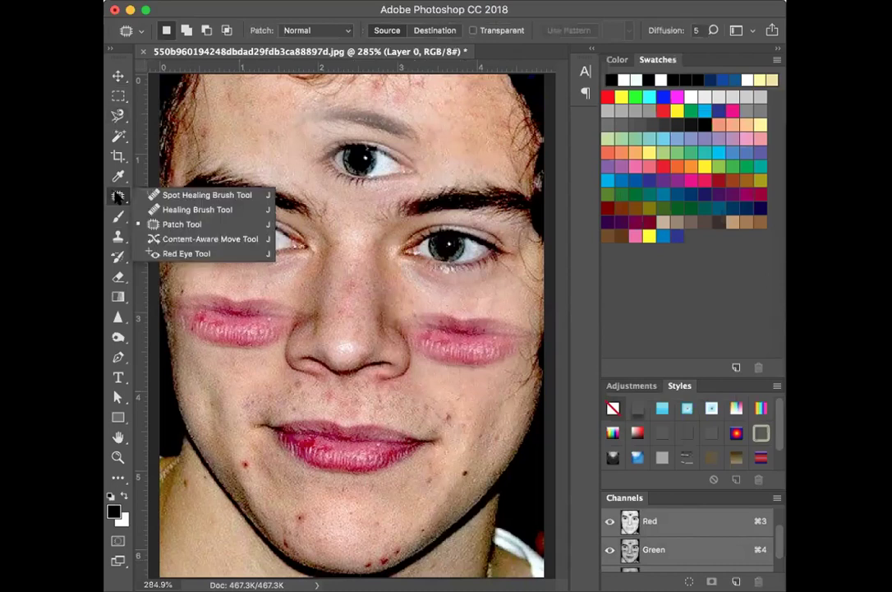
{"action": "left_click", "coordinate": [168, 223]}
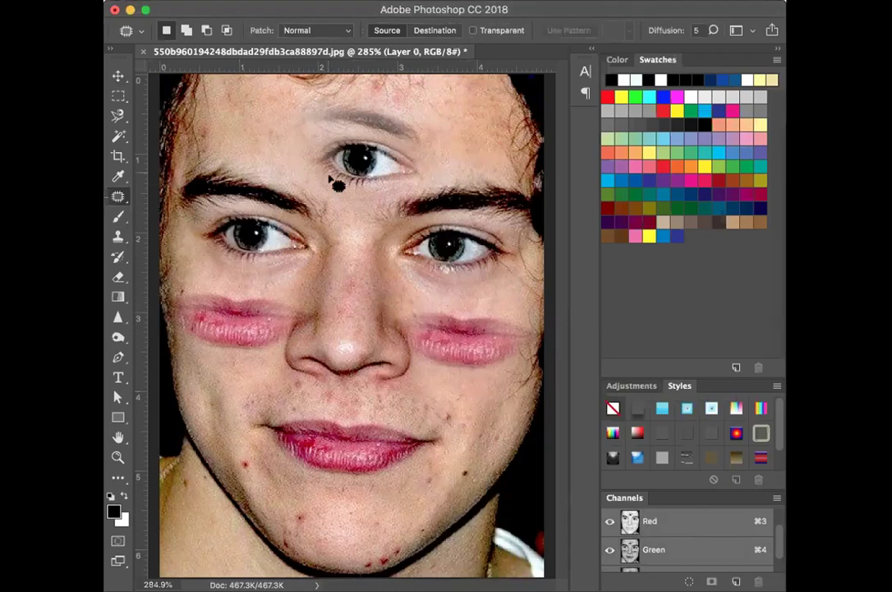
{"action": "left_click", "coordinate": [229, 1]}
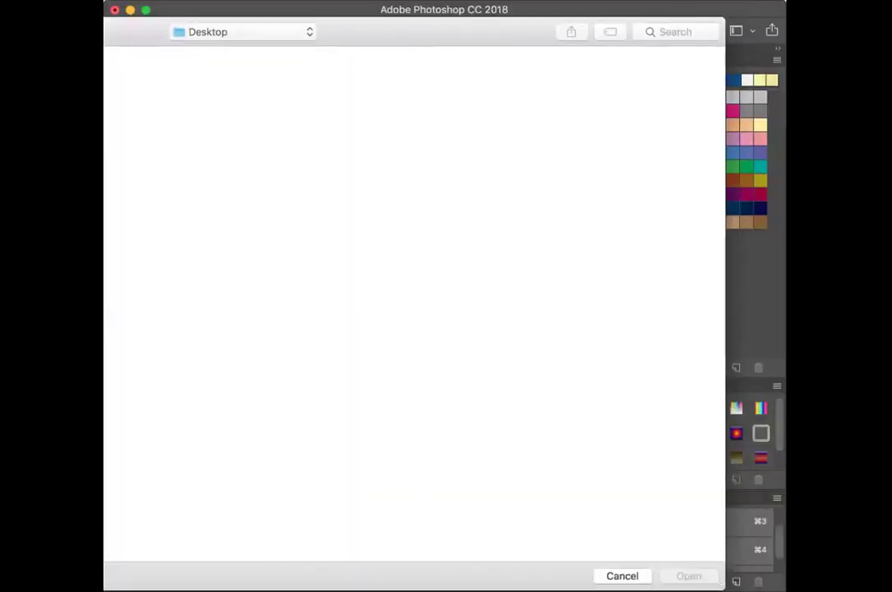
{"action": "left_click", "coordinate": [622, 576]}
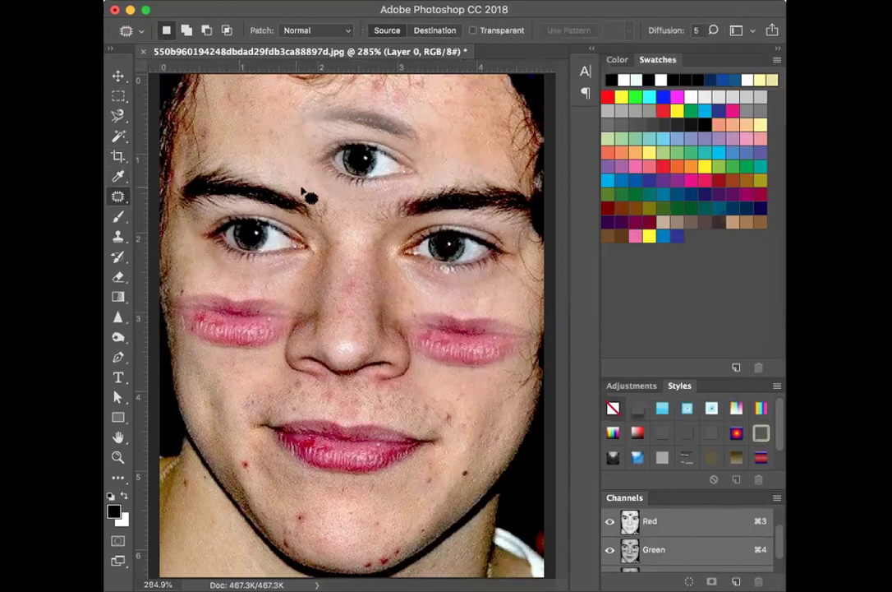
{"action": "mouse_move", "coordinate": [329, 222]}
{"action": "left_mouse_down"}
{"action": "mouse_move", "coordinate": [412, 213]}
{"action": "mouse_move", "coordinate": [399, 203]}
{"action": "mouse_move", "coordinate": [302, 202]}
{"action": "left_mouse_up"}
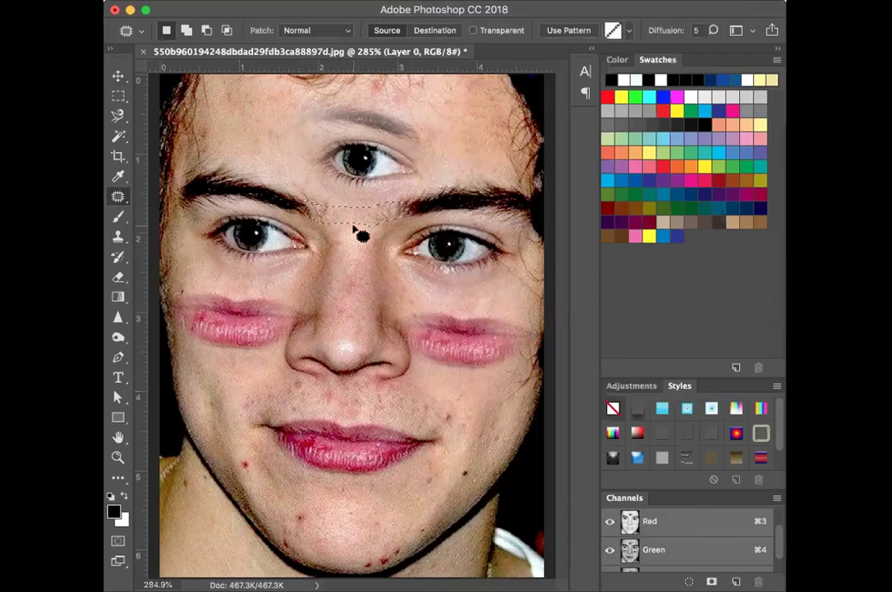
{"action": "mouse_move", "coordinate": [331, 215]}
{"action": "left_mouse_down"}
{"action": "mouse_move", "coordinate": [396, 217]}
{"action": "mouse_move", "coordinate": [352, 215]}
{"action": "mouse_move", "coordinate": [371, 237]}
{"action": "mouse_move", "coordinate": [400, 227]}
{"action": "mouse_move", "coordinate": [398, 206]}
{"action": "mouse_move", "coordinate": [371, 213]}
{"action": "mouse_move", "coordinate": [388, 221]}
{"action": "mouse_move", "coordinate": [408, 212]}
{"action": "mouse_move", "coordinate": [379, 218]}
{"action": "mouse_move", "coordinate": [390, 207]}
{"action": "mouse_move", "coordinate": [365, 223]}
{"action": "mouse_move", "coordinate": [398, 225]}
{"action": "mouse_move", "coordinate": [359, 233]}
{"action": "mouse_move", "coordinate": [334, 201]}
{"action": "mouse_move", "coordinate": [354, 212]}
{"action": "mouse_move", "coordinate": [247, 188]}
{"action": "mouse_move", "coordinate": [275, 189]}
{"action": "mouse_move", "coordinate": [254, 186]}
{"action": "mouse_move", "coordinate": [294, 216]}
{"action": "mouse_move", "coordinate": [267, 182]}
{"action": "mouse_move", "coordinate": [317, 179]}
{"action": "mouse_move", "coordinate": [326, 214]}
{"action": "mouse_move", "coordinate": [350, 197]}
{"action": "mouse_move", "coordinate": [265, 205]}
{"action": "mouse_move", "coordinate": [261, 189]}
{"action": "mouse_move", "coordinate": [271, 193]}
{"action": "left_mouse_up"}
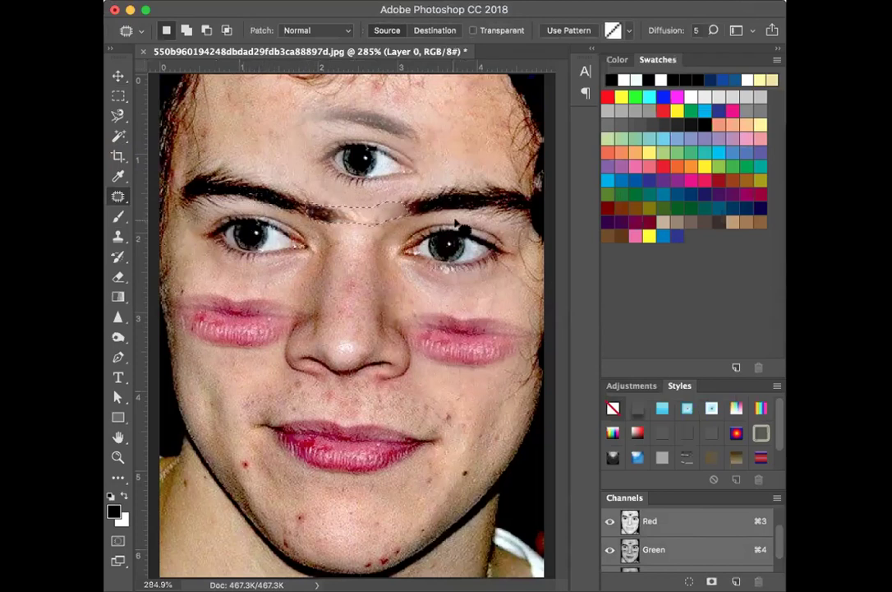
{"action": "left_click", "coordinate": [118, 96]}
{"action": "left_click", "coordinate": [212, 141]}
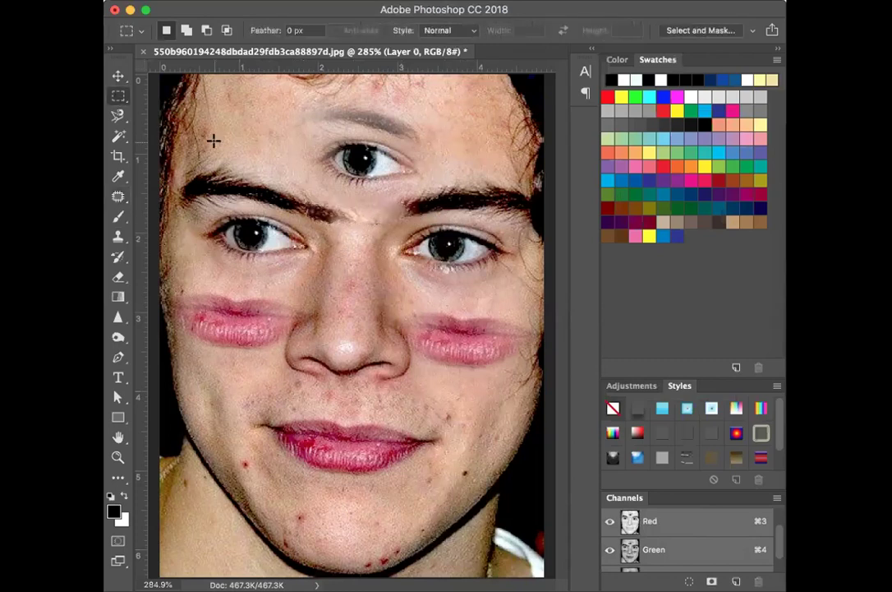
- Open images.jpg from the Desktop and enlarge its view to 300%
{"action": "key", "text": "super+o"}
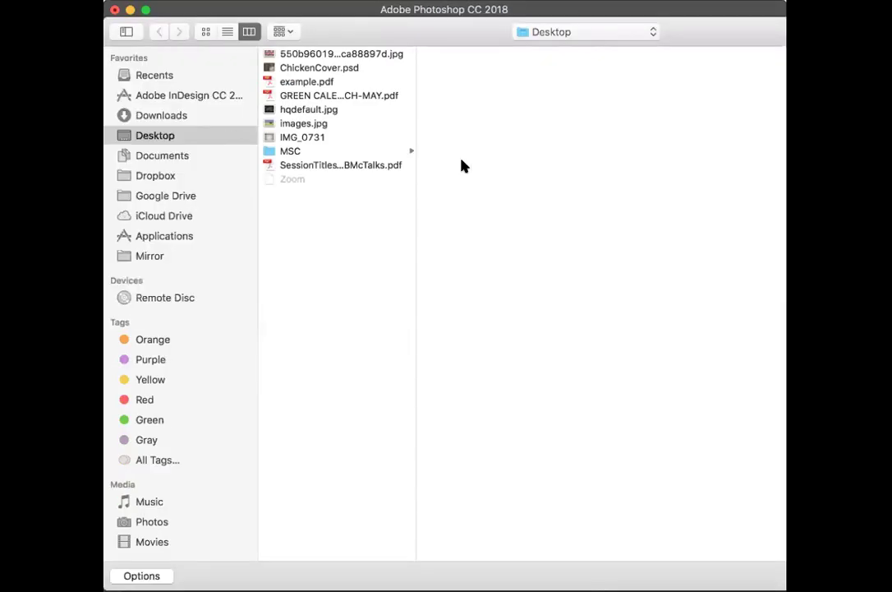
{"action": "left_click", "coordinate": [292, 125]}
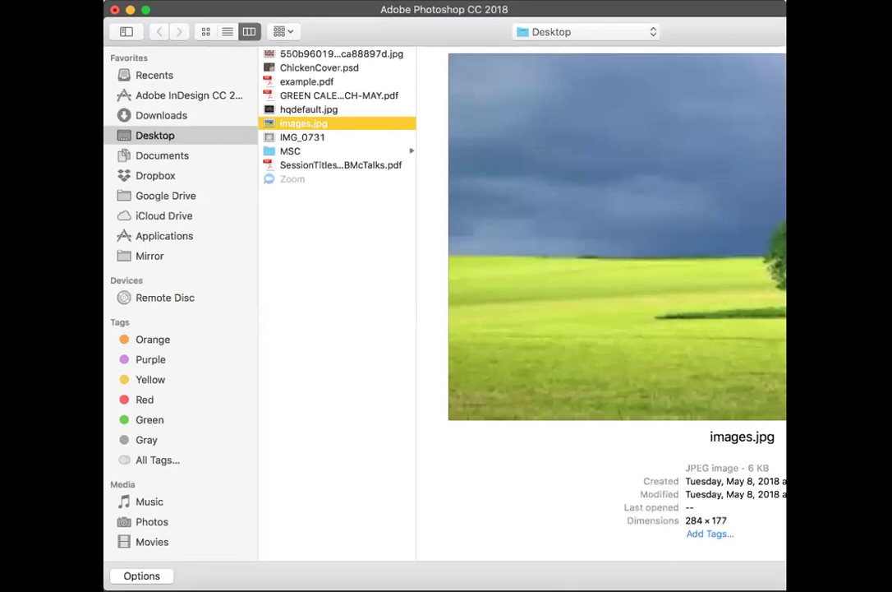
{"action": "key", "text": "Return"}
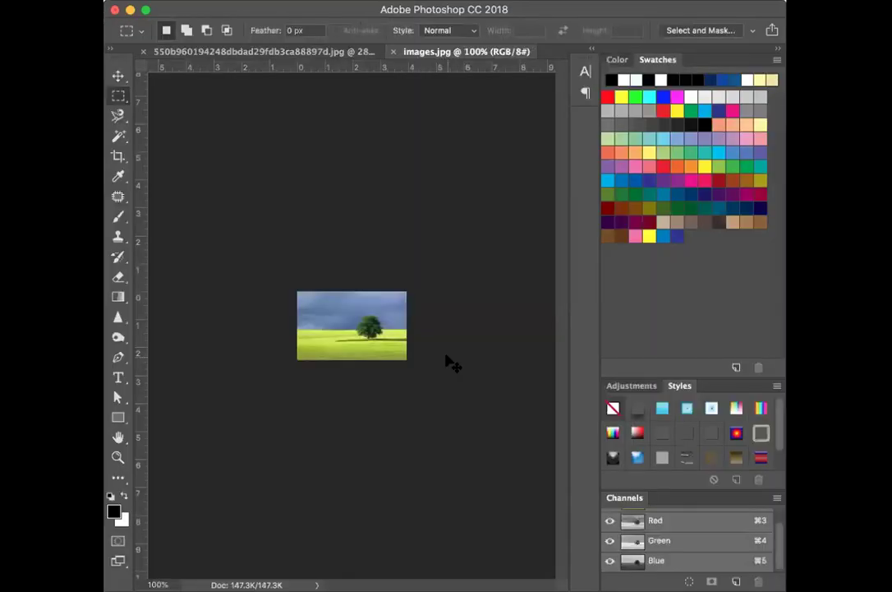
{"action": "key", "text": "super+equal"}
{"action": "key", "text": "super+equal"}
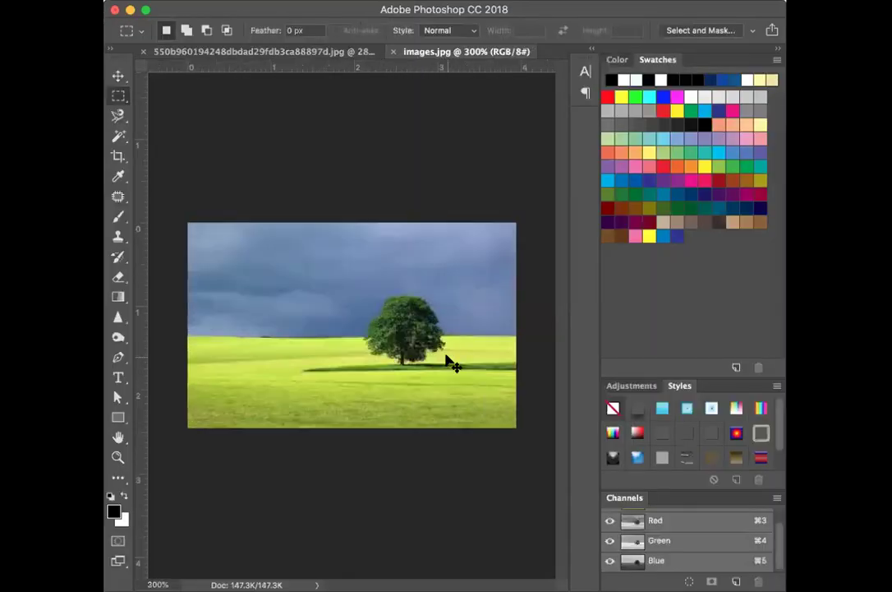
{"action": "left_click", "coordinate": [118, 197]}
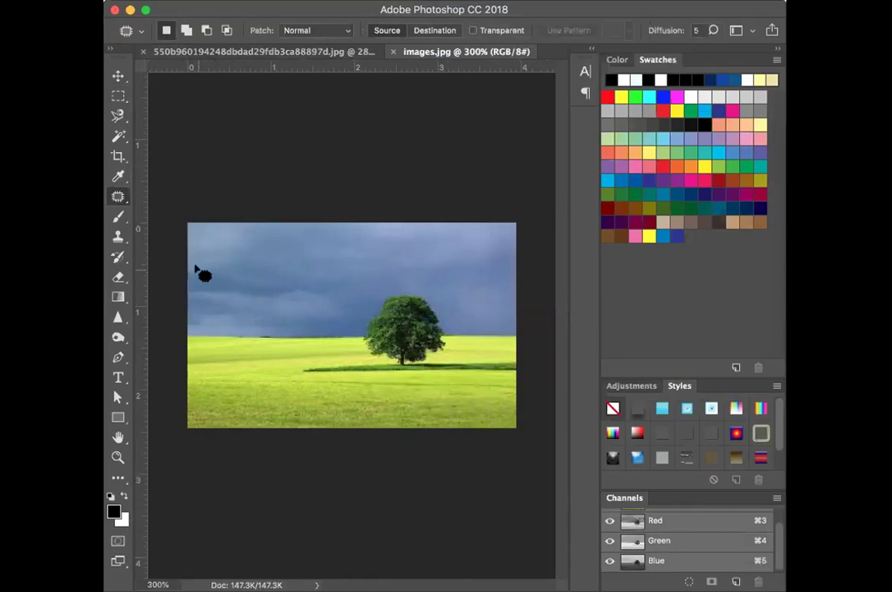
{"action": "mouse_move", "coordinate": [190, 267]}
{"action": "left_mouse_down"}
{"action": "mouse_move", "coordinate": [192, 351]}
{"action": "mouse_move", "coordinate": [203, 363]}
{"action": "mouse_move", "coordinate": [263, 372]}
{"action": "left_mouse_up"}
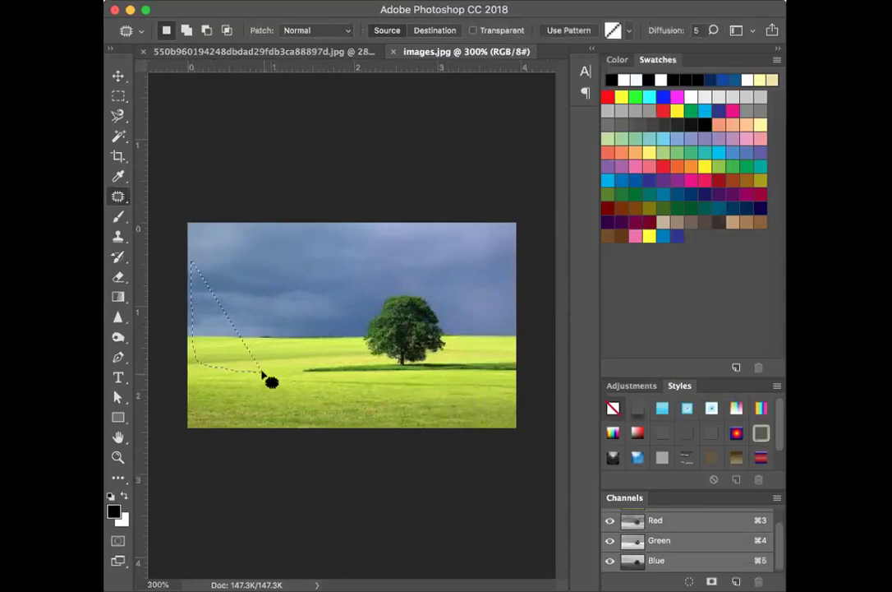
{"action": "left_click", "coordinate": [118, 96]}
- Outline the tree with the Patch Tool and cover it with repeated patches from the sky and grass beside it
{"action": "left_click", "coordinate": [118, 196]}
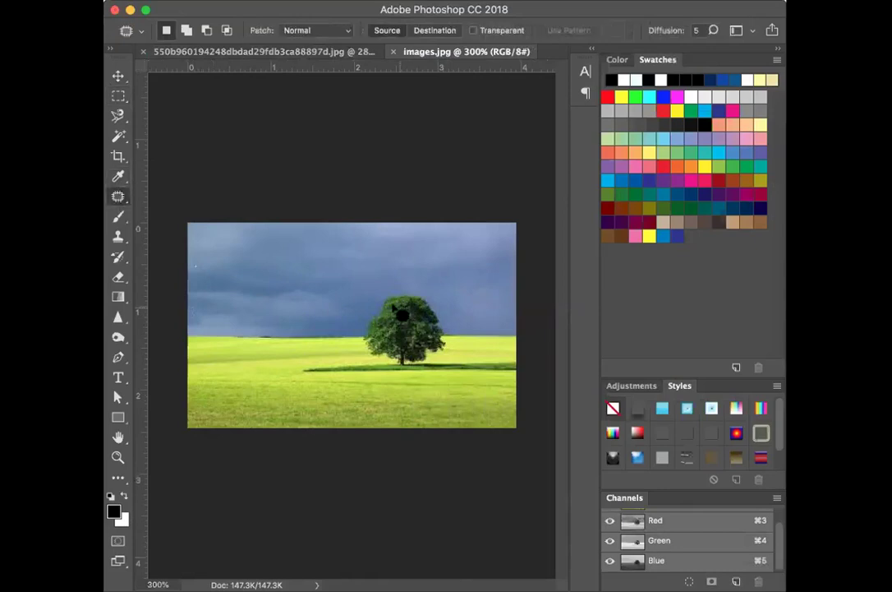
{"action": "mouse_move", "coordinate": [361, 336]}
{"action": "left_mouse_down"}
{"action": "mouse_move", "coordinate": [367, 354]}
{"action": "mouse_move", "coordinate": [400, 371]}
{"action": "mouse_move", "coordinate": [442, 372]}
{"action": "left_mouse_up"}
{"action": "left_click", "coordinate": [442, 372]}
{"action": "mouse_move", "coordinate": [361, 336]}
{"action": "left_mouse_down"}
{"action": "mouse_move", "coordinate": [361, 353]}
{"action": "mouse_move", "coordinate": [395, 367]}
{"action": "mouse_move", "coordinate": [448, 358]}
{"action": "mouse_move", "coordinate": [455, 329]}
{"action": "mouse_move", "coordinate": [428, 295]}
{"action": "mouse_move", "coordinate": [373, 296]}
{"action": "left_mouse_up"}
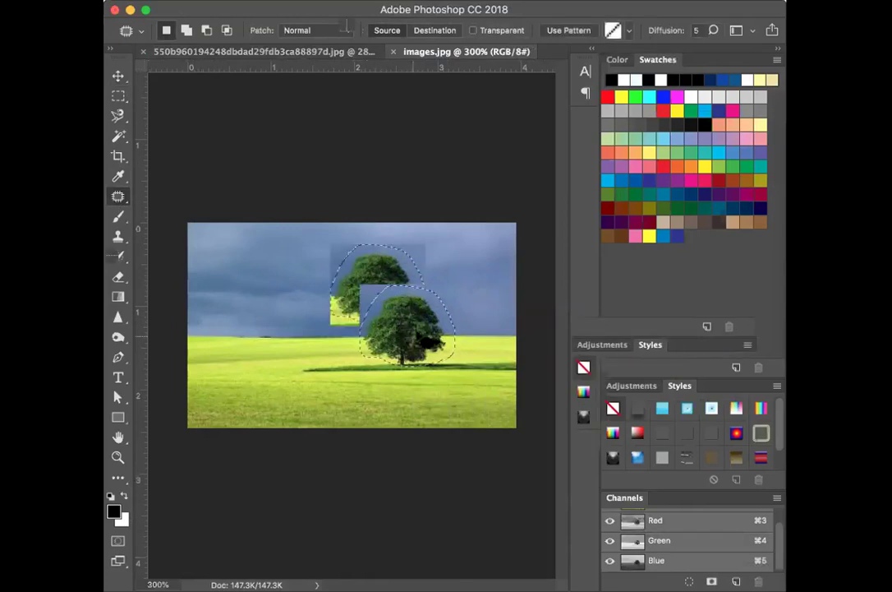
{"action": "left_click_drag", "start_coordinate": [433, 341], "coordinate": [357, 341]}
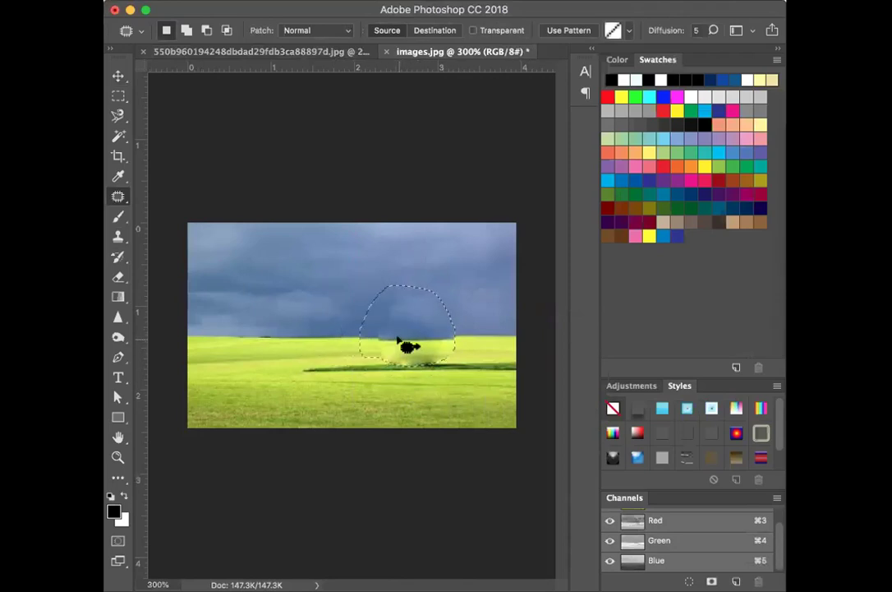
{"action": "mouse_move", "coordinate": [397, 337]}
{"action": "left_mouse_down"}
{"action": "mouse_move", "coordinate": [332, 331]}
{"action": "mouse_move", "coordinate": [311, 347]}
{"action": "left_mouse_up"}
{"action": "mouse_move", "coordinate": [399, 339]}
{"action": "left_mouse_down"}
{"action": "mouse_move", "coordinate": [366, 296]}
{"action": "mouse_move", "coordinate": [345, 304]}
{"action": "mouse_move", "coordinate": [392, 336]}
{"action": "mouse_move", "coordinate": [423, 332]}
{"action": "mouse_move", "coordinate": [351, 325]}
{"action": "mouse_move", "coordinate": [490, 332]}
{"action": "mouse_move", "coordinate": [404, 338]}
{"action": "mouse_move", "coordinate": [451, 343]}
{"action": "mouse_move", "coordinate": [399, 338]}
{"action": "mouse_move", "coordinate": [414, 309]}
{"action": "mouse_move", "coordinate": [388, 362]}
{"action": "mouse_move", "coordinate": [409, 354]}
{"action": "mouse_move", "coordinate": [405, 340]}
{"action": "mouse_move", "coordinate": [344, 335]}
{"action": "mouse_move", "coordinate": [401, 337]}
{"action": "mouse_move", "coordinate": [378, 324]}
{"action": "mouse_move", "coordinate": [354, 342]}
{"action": "mouse_move", "coordinate": [339, 340]}
{"action": "left_mouse_up"}
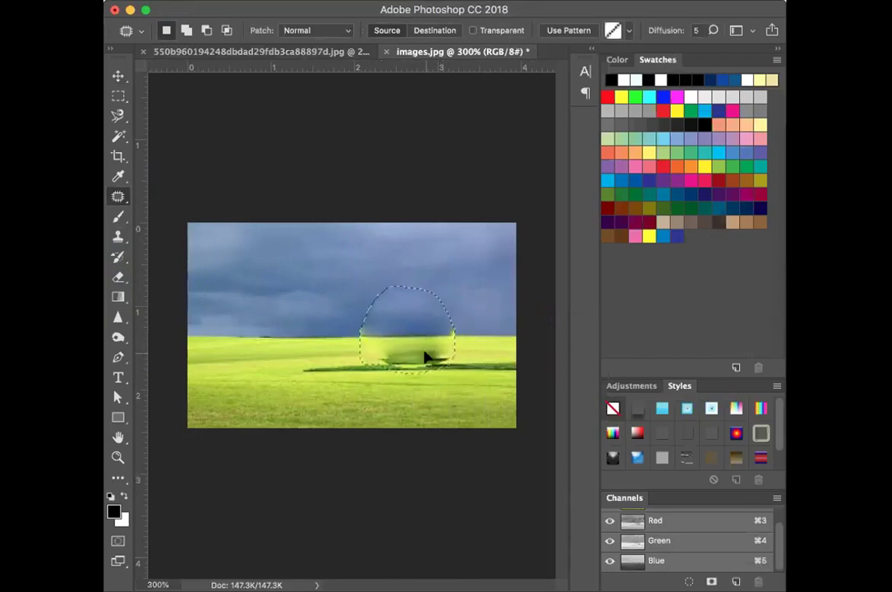
- Deselect the patched tree area and display the history of images.jpg
{"action": "left_click", "coordinate": [119, 96]}
{"action": "left_click", "coordinate": [541, 286]}
{"action": "left_click", "coordinate": [575, 0]}
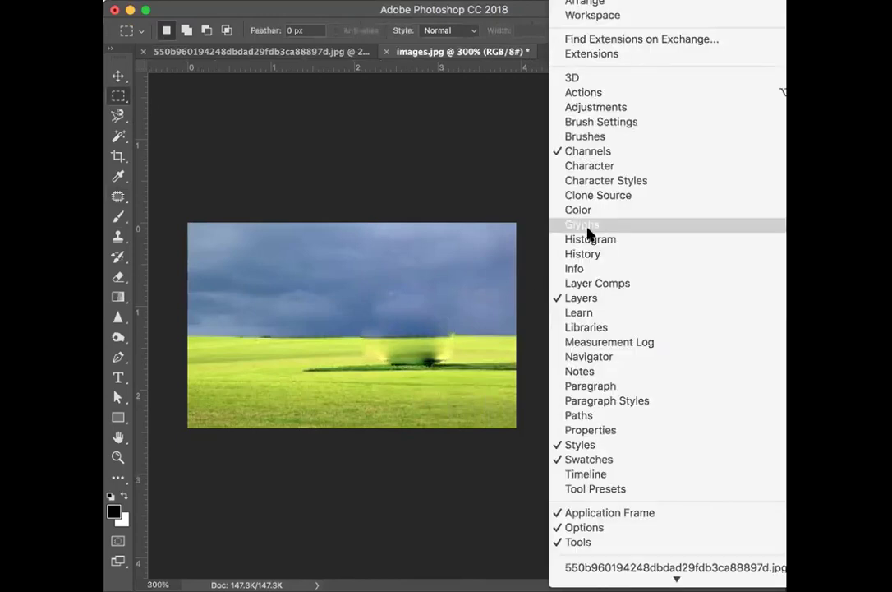
{"action": "left_click", "coordinate": [602, 254]}
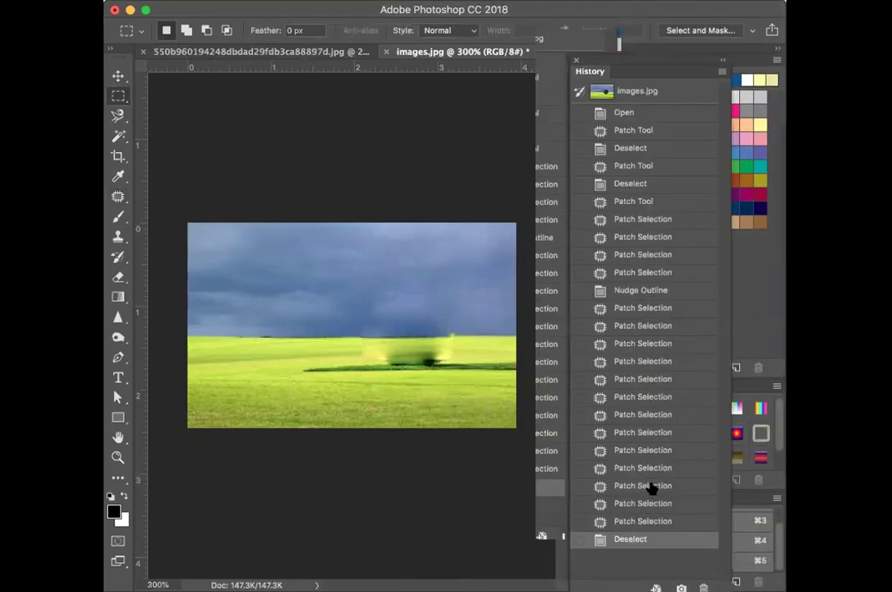
- Revert images.jpg through its history to the Patch Tool state with the intact tree outlined, and shift the selection slightly around the tree
{"action": "left_click", "coordinate": [651, 308]}
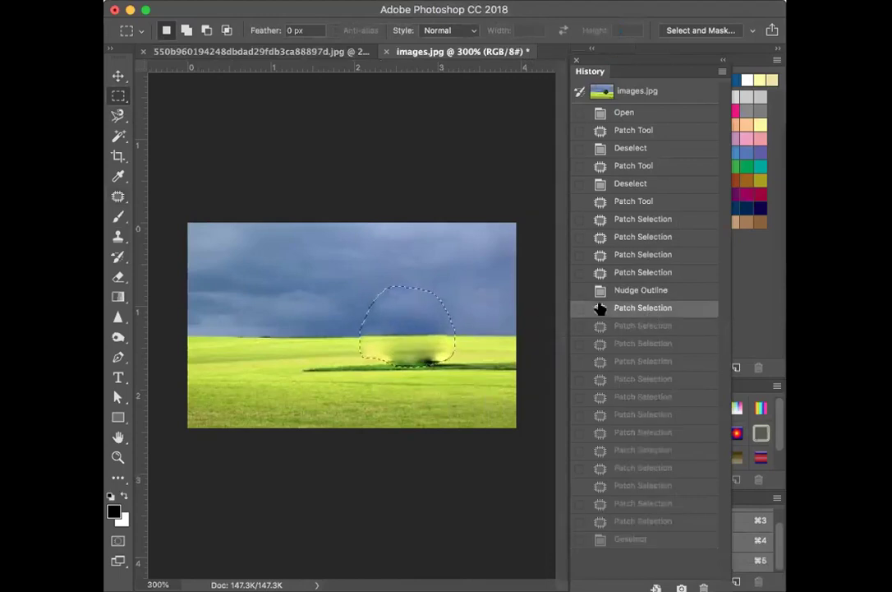
{"action": "left_click", "coordinate": [624, 290]}
{"action": "left_click", "coordinate": [623, 200]}
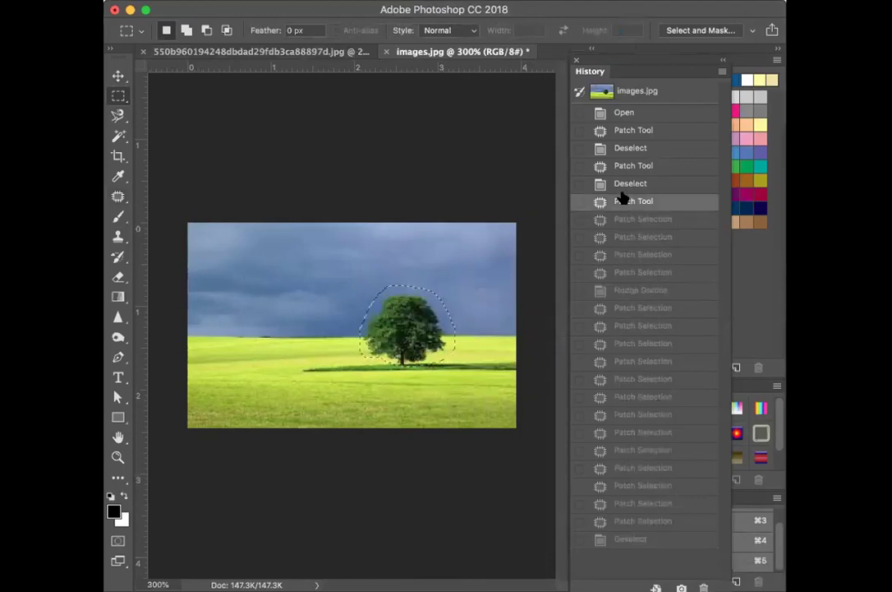
{"action": "left_click_drag", "start_coordinate": [397, 322], "coordinate": [416, 328]}
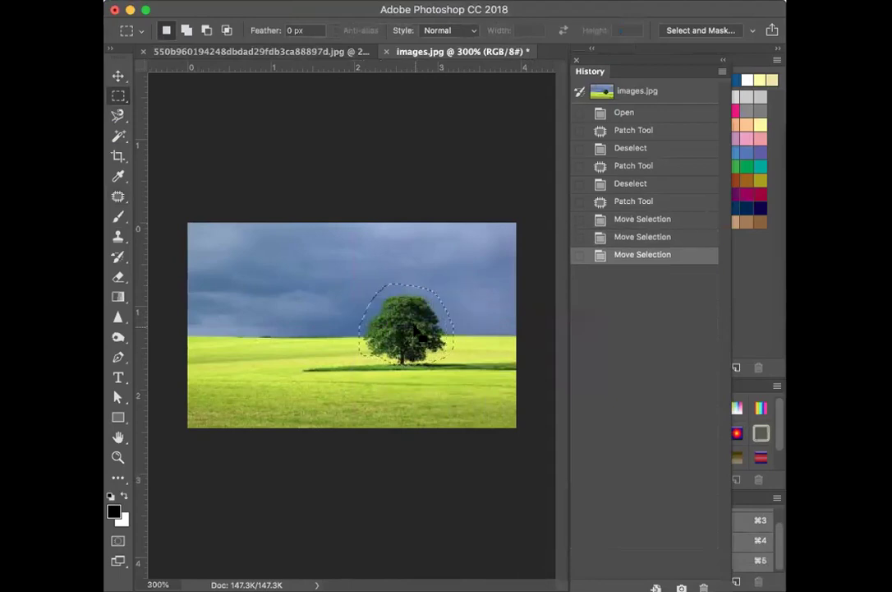
- Cover the outlined tree by patching it with the sky and grass beside it, and clear the selection
{"action": "left_click", "coordinate": [117, 198]}
{"action": "left_click_drag", "start_coordinate": [413, 341], "coordinate": [317, 346]}
{"action": "left_click_drag", "start_coordinate": [420, 324], "coordinate": [392, 331]}
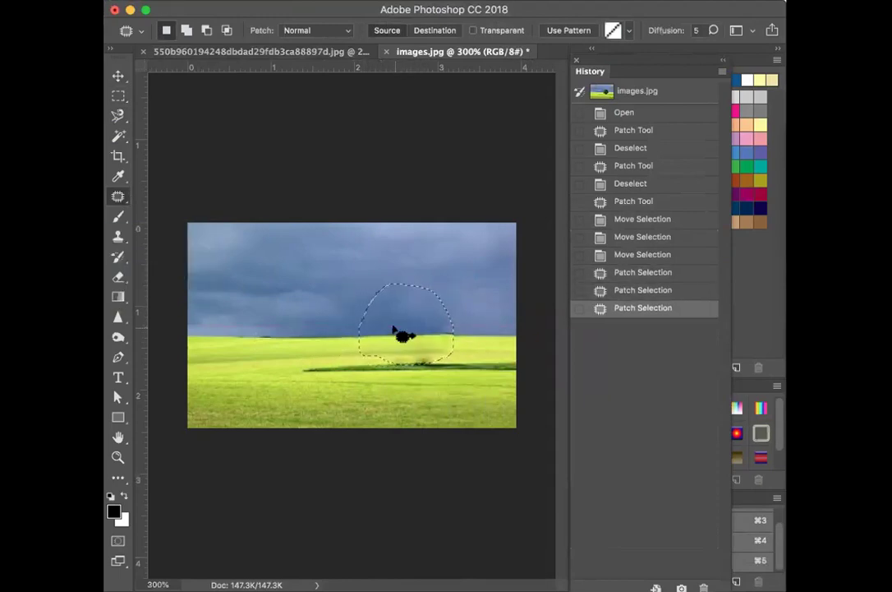
{"action": "left_click", "coordinate": [118, 95]}
{"action": "left_click", "coordinate": [210, 98]}
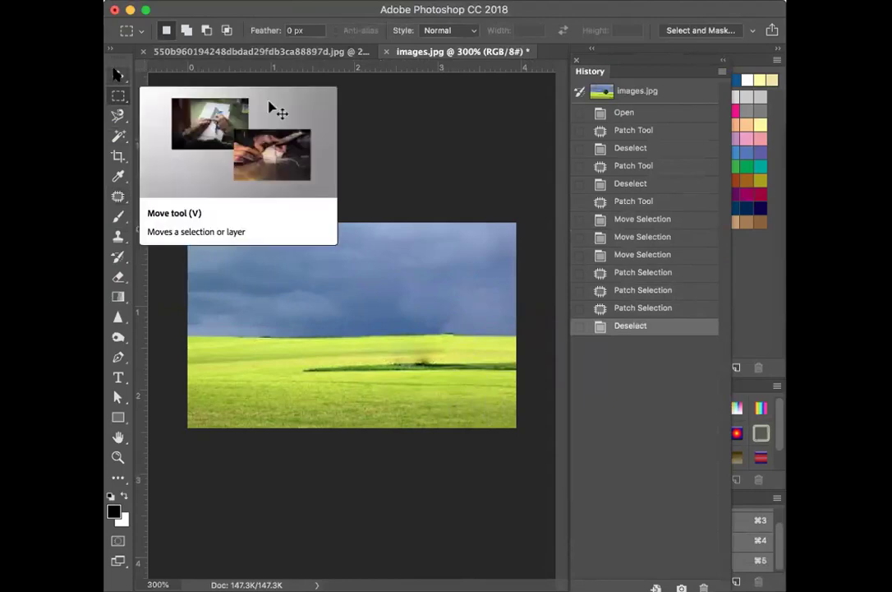
{"action": "left_click", "coordinate": [118, 77]}
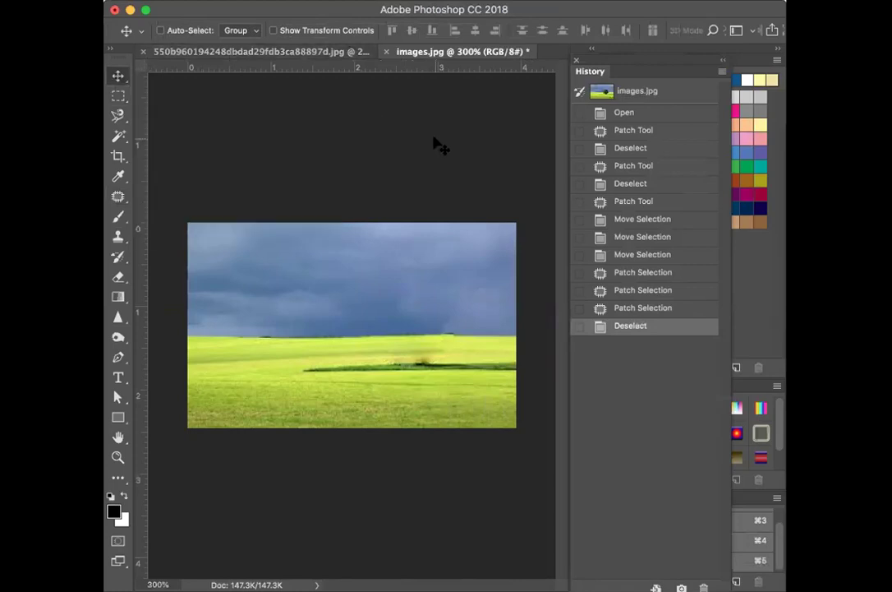
- Close images.jpg and the portrait document without saving their changes
{"action": "left_click", "coordinate": [386, 51]}
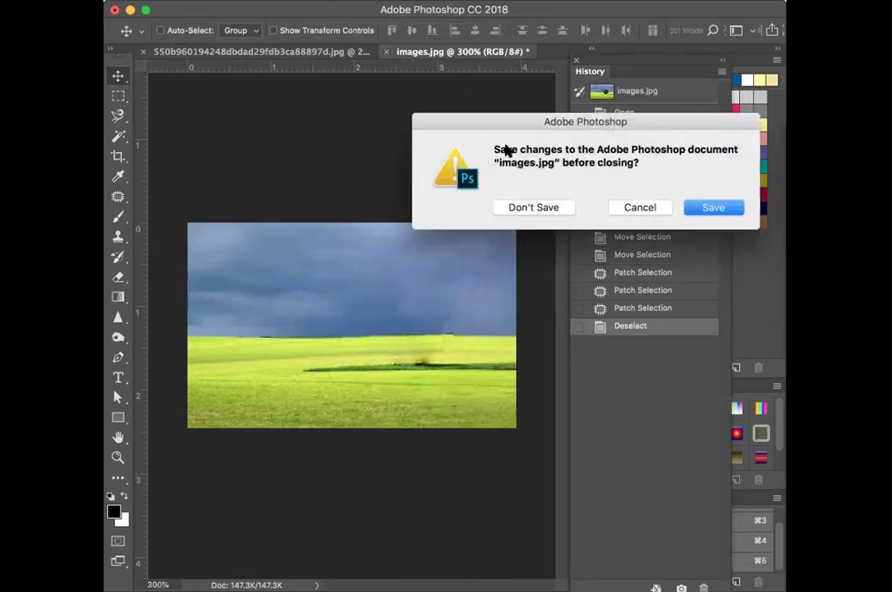
{"action": "left_click", "coordinate": [514, 207]}
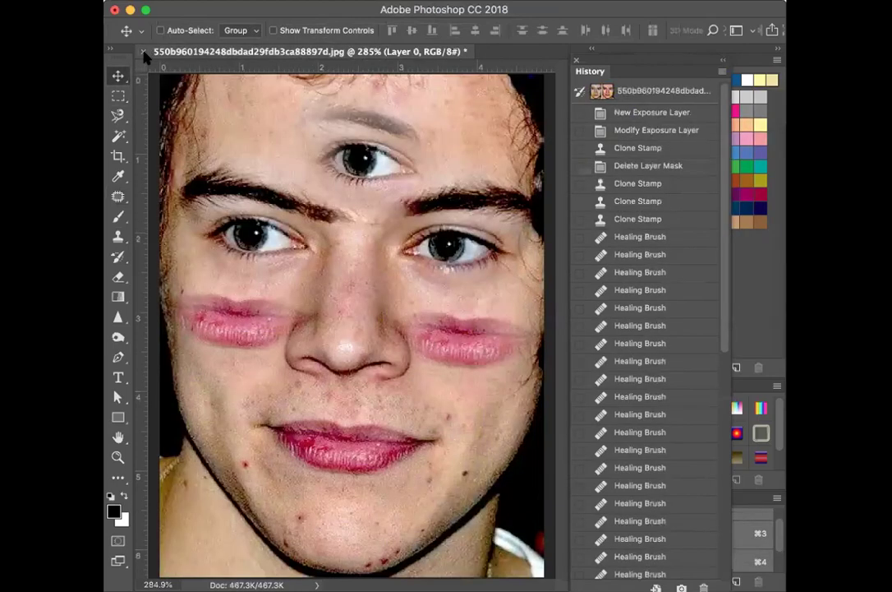
{"action": "left_click", "coordinate": [143, 51]}
{"action": "left_click", "coordinate": [511, 209]}
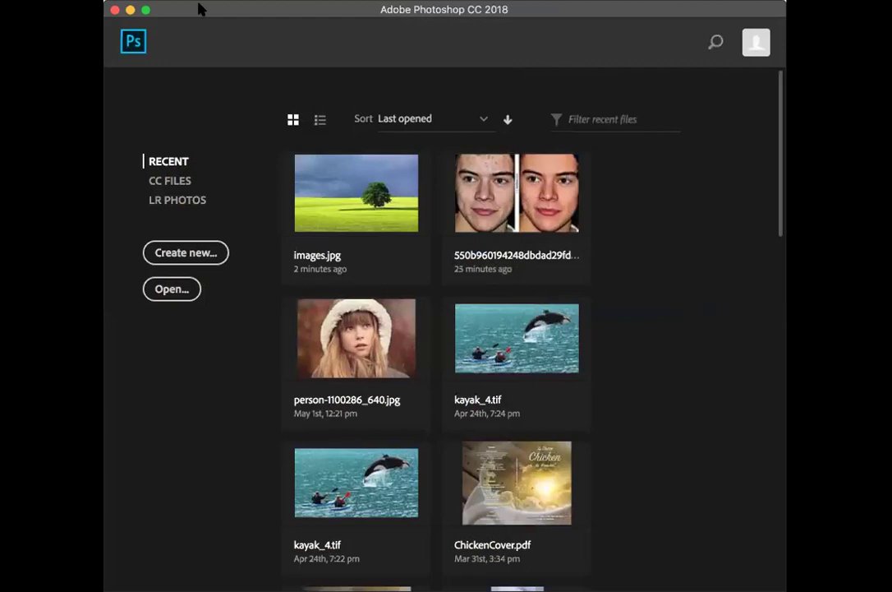
- Reopen images.jpg from the Desktop and enlarge its view to 300%
{"action": "left_click", "coordinate": [220, 0]}
{"action": "left_click", "coordinate": [229, 17]}
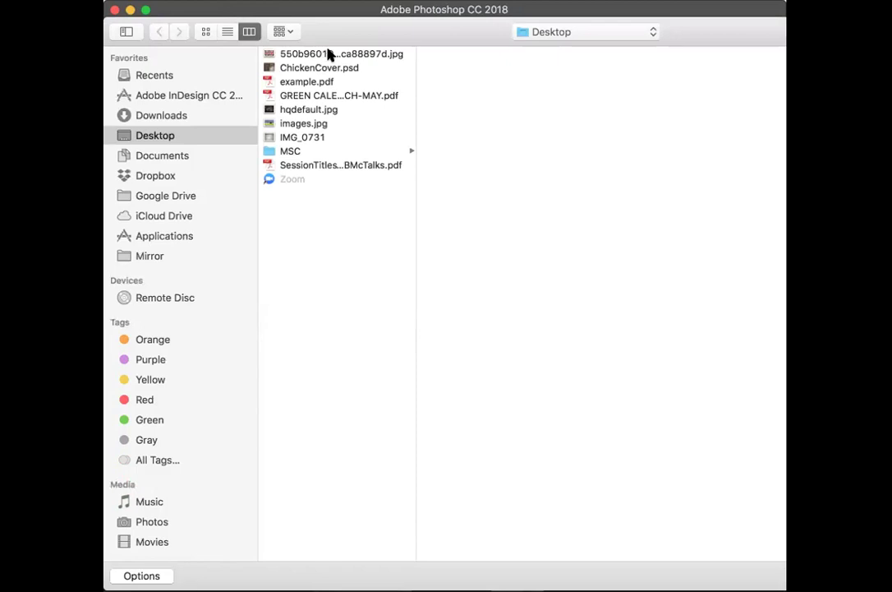
{"action": "left_click", "coordinate": [314, 128]}
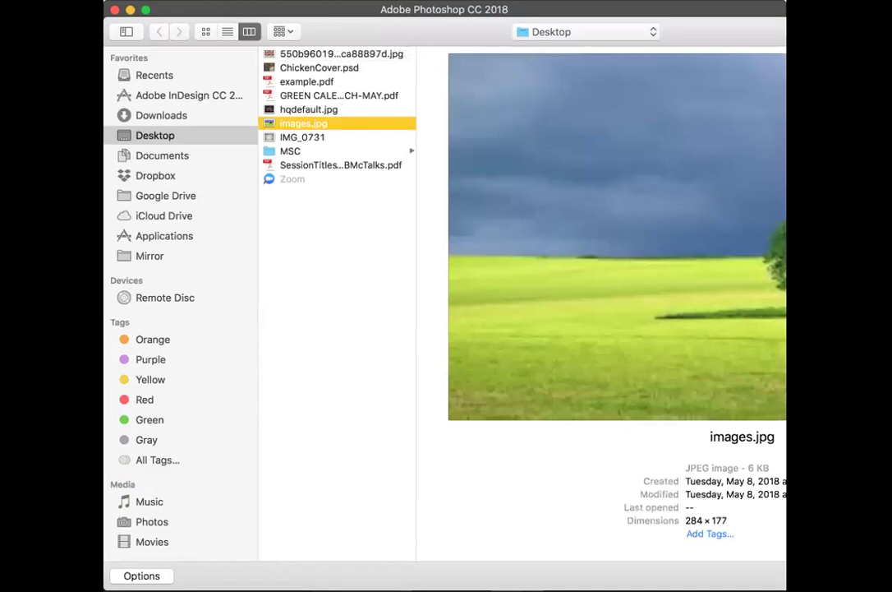
{"action": "key", "text": "Return"}
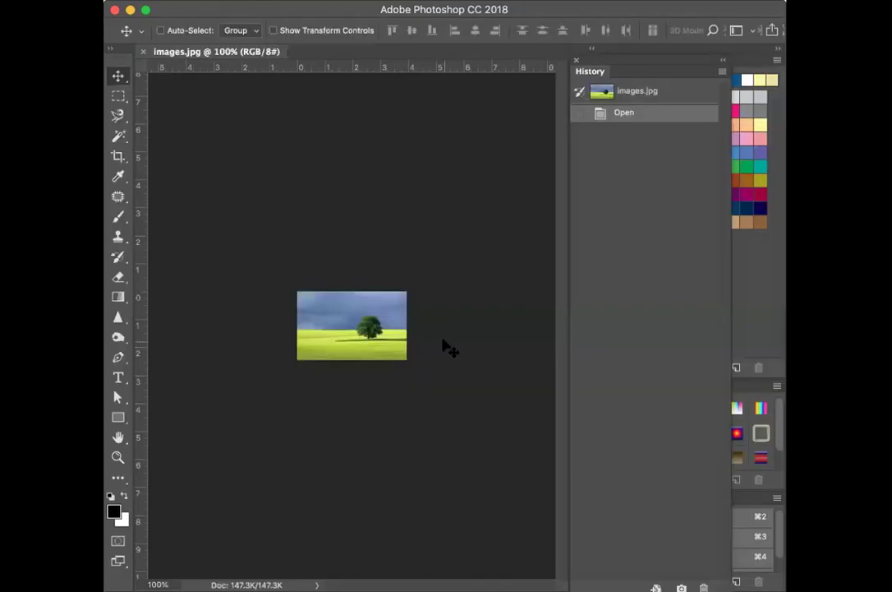
{"action": "key", "text": "super+equal"}
{"action": "key", "text": "super+equal"}
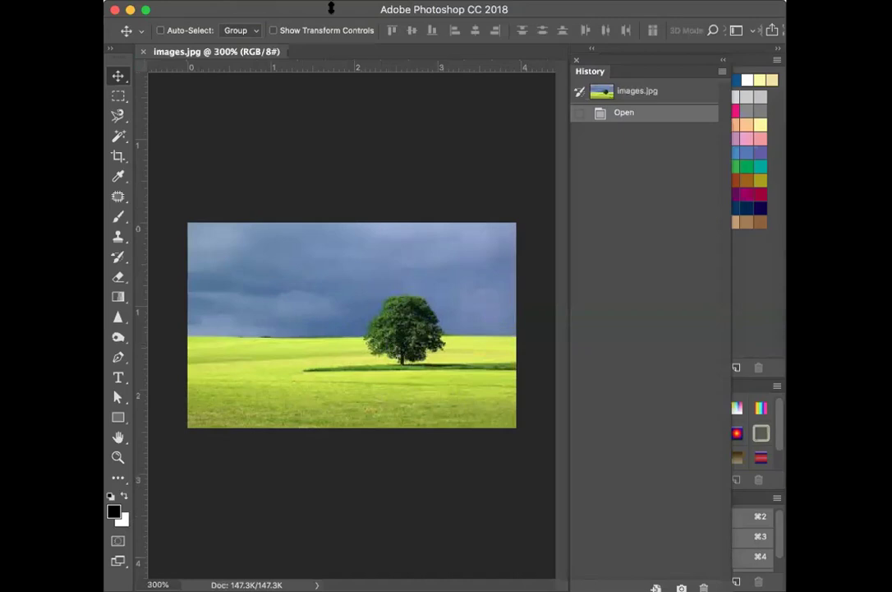
- Try resizing the image without resampling, entering 5 by 7 inches and trying width 7 and height 5 instead
{"action": "left_click", "coordinate": [292, 0]}
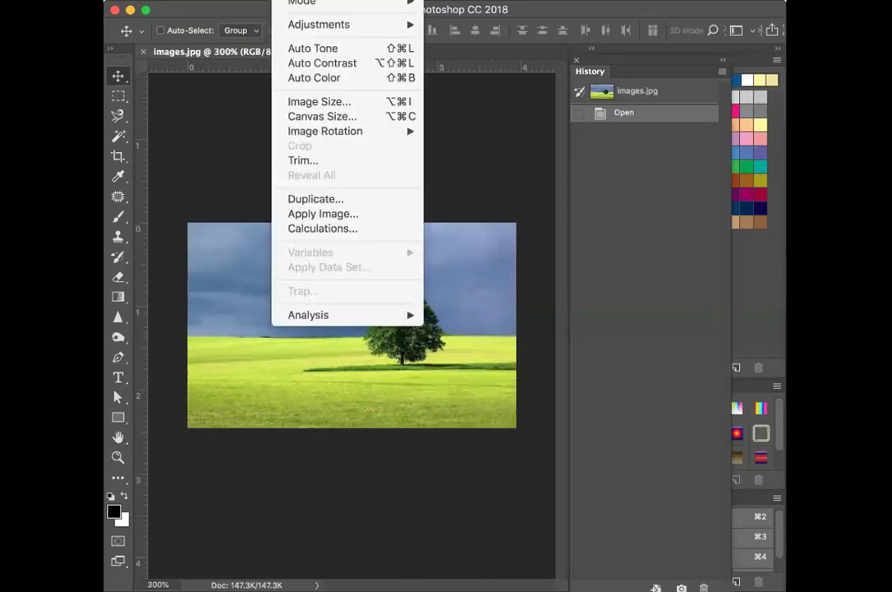
{"action": "left_click", "coordinate": [322, 101]}
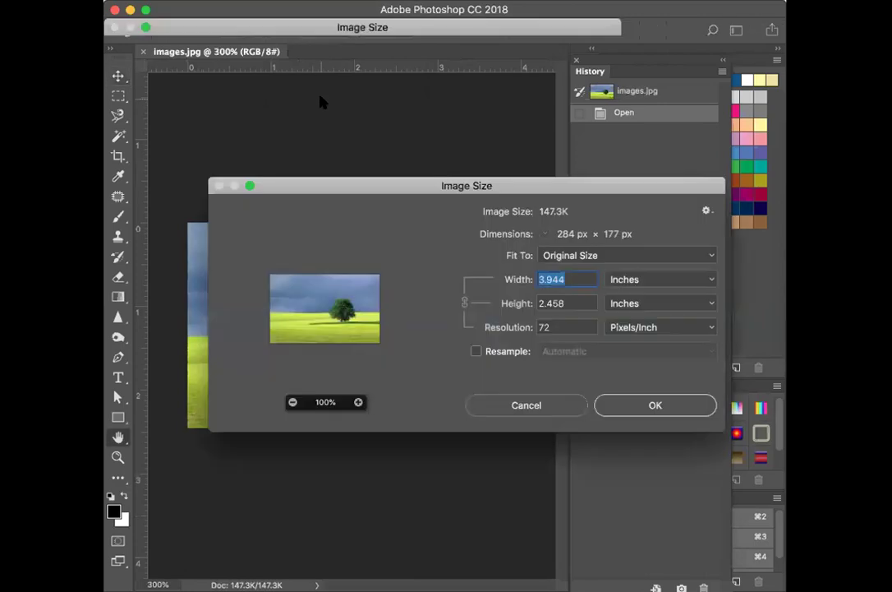
{"action": "left_click_drag", "start_coordinate": [499, 182], "coordinate": [548, 28]}
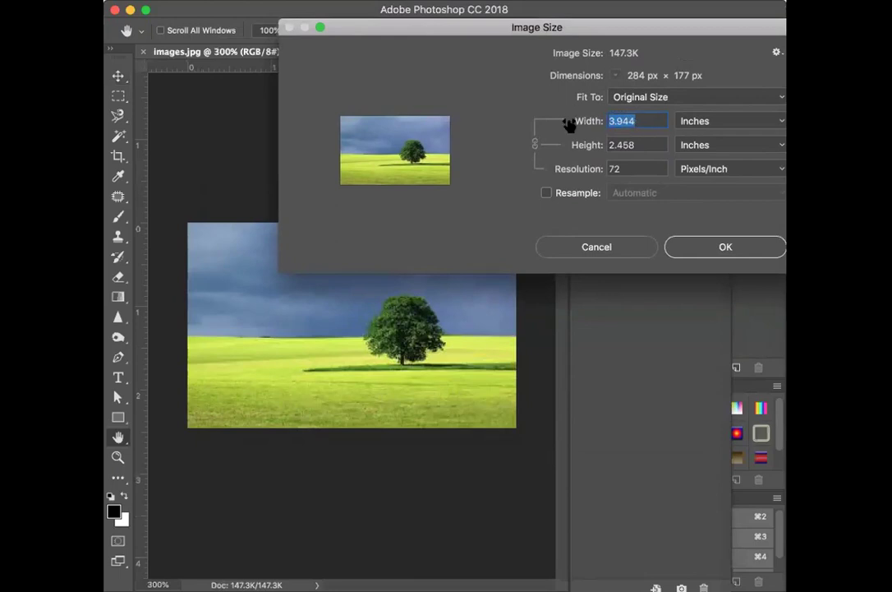
{"action": "type", "text": "5"}
{"action": "key", "text": "Tab"}
{"action": "type", "text": "7"}
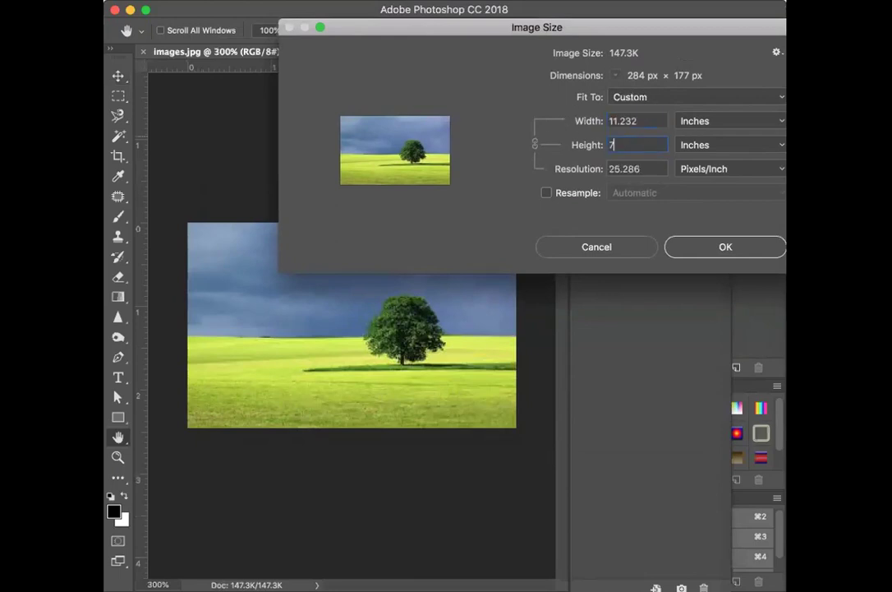
{"action": "double_click", "coordinate": [623, 119]}
{"action": "type", "text": "7"}
{"action": "double_click", "coordinate": [642, 145]}
{"action": "type", "text": "5"}
- Try a 7-inch image width with Resample enabled, compare it with Resample disabled, and cancel the image resize
{"action": "left_click", "coordinate": [547, 191]}
{"action": "double_click", "coordinate": [625, 121]}
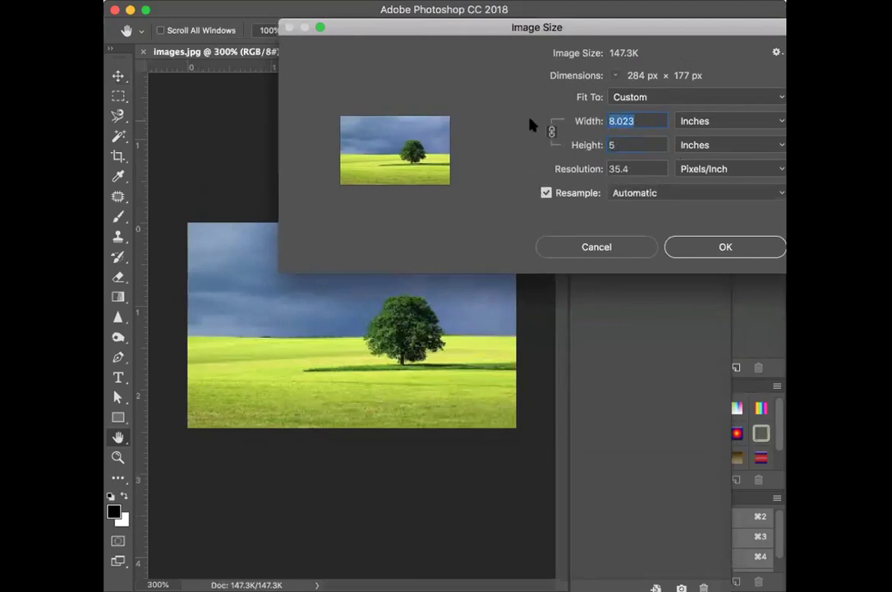
{"action": "type", "text": "7"}
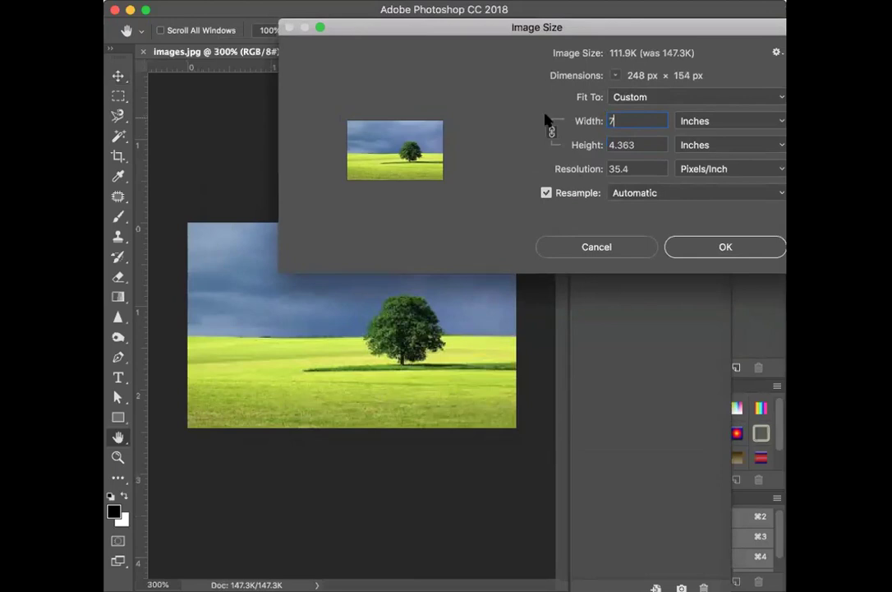
{"action": "left_click", "coordinate": [546, 192]}
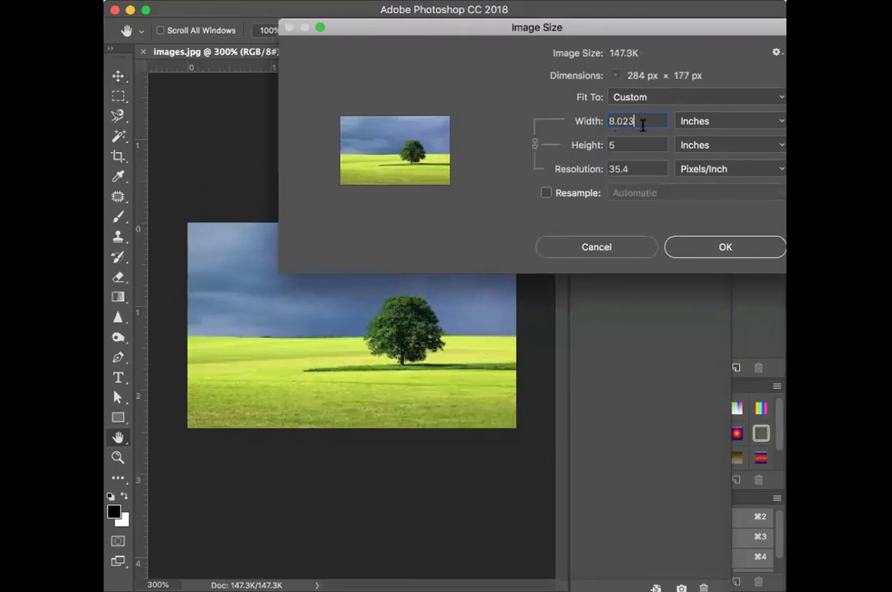
{"action": "left_click_drag", "start_coordinate": [644, 124], "coordinate": [584, 124]}
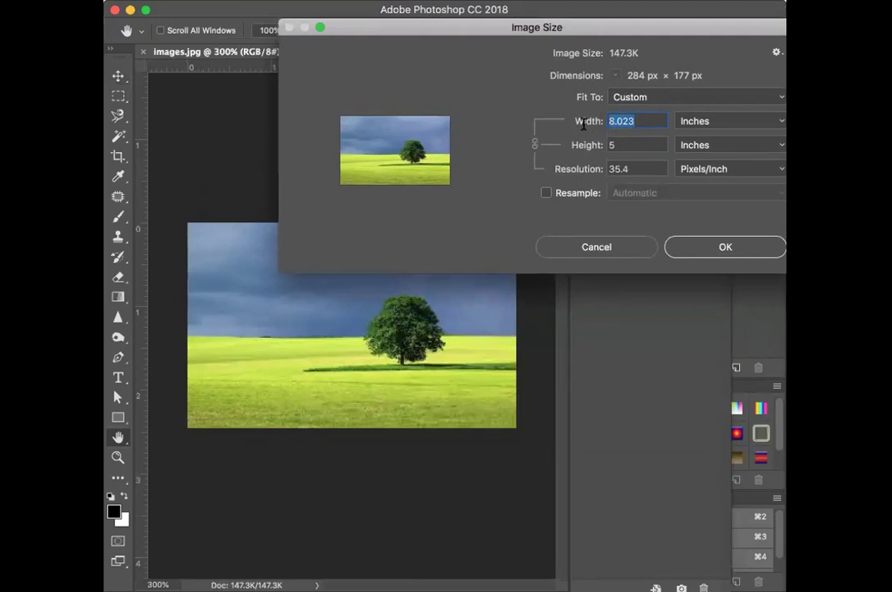
{"action": "left_click", "coordinate": [545, 194]}
{"action": "type", "text": "7"}
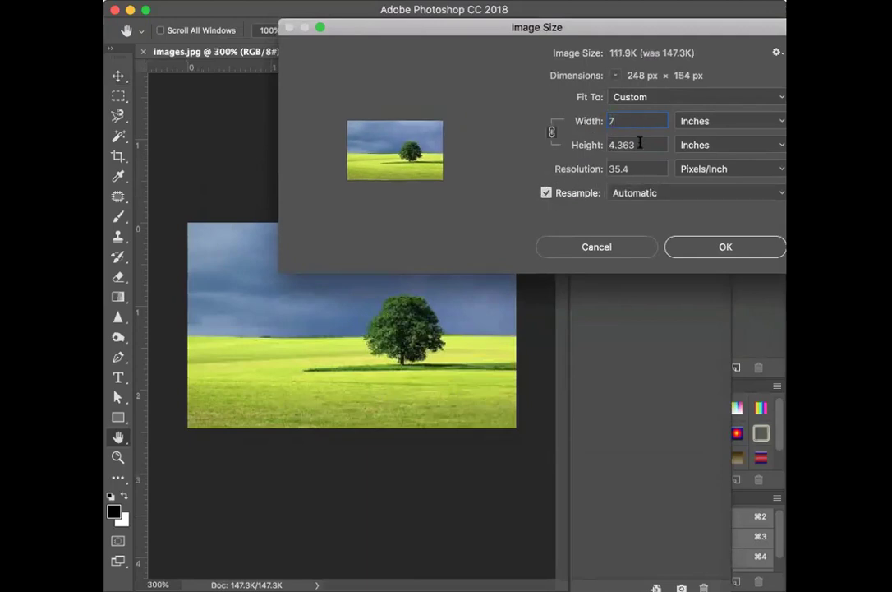
{"action": "key", "text": "Tab"}
{"action": "left_click", "coordinate": [596, 246]}
- Set the canvas size to 7 inches wide by 5 inches high and reduce the view to 200%
{"action": "left_click", "coordinate": [296, 0]}
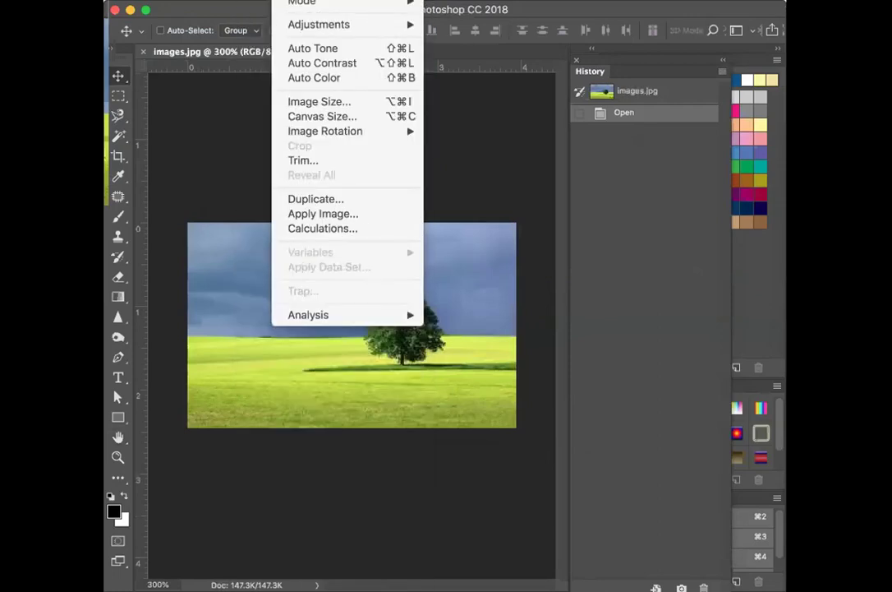
{"action": "left_click", "coordinate": [299, 117]}
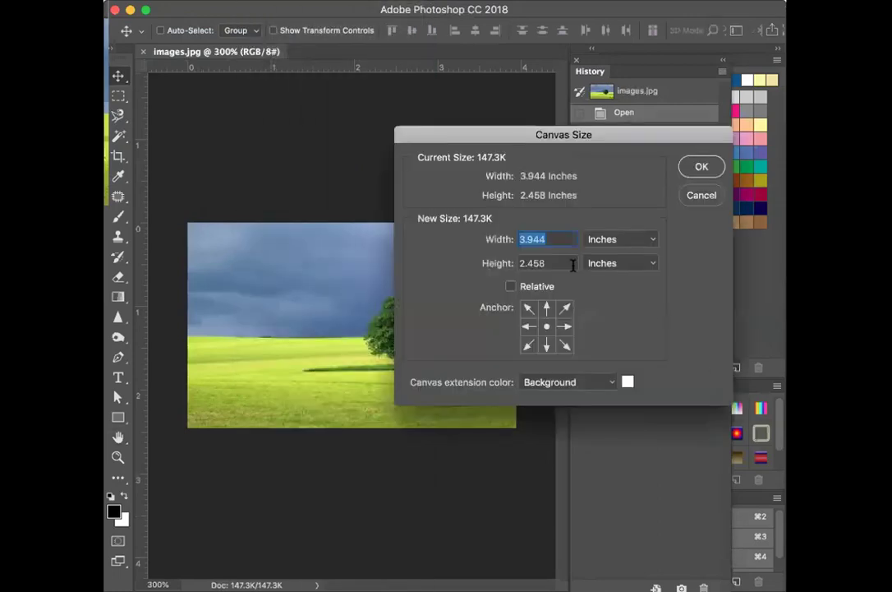
{"action": "type", "text": "7"}
{"action": "key", "text": "Tab"}
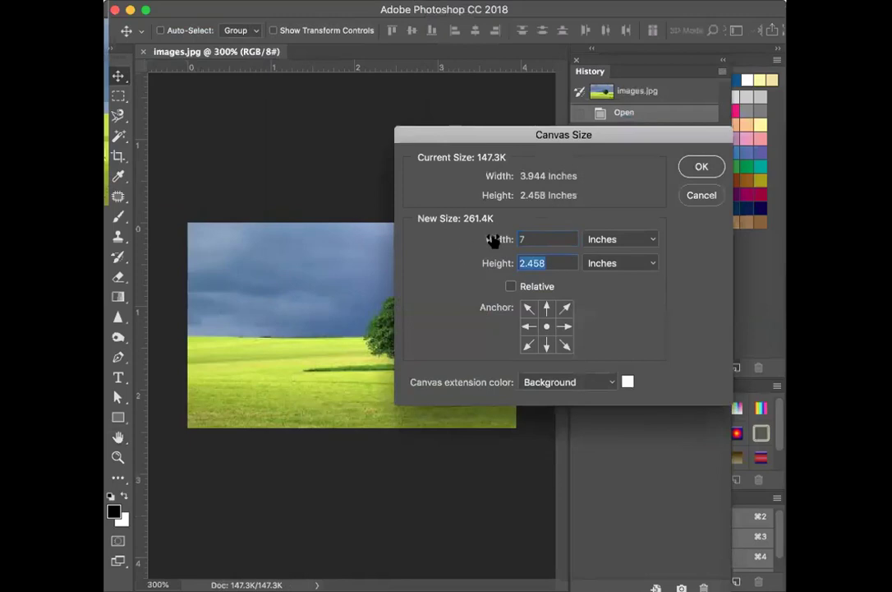
{"action": "type", "text": "5"}
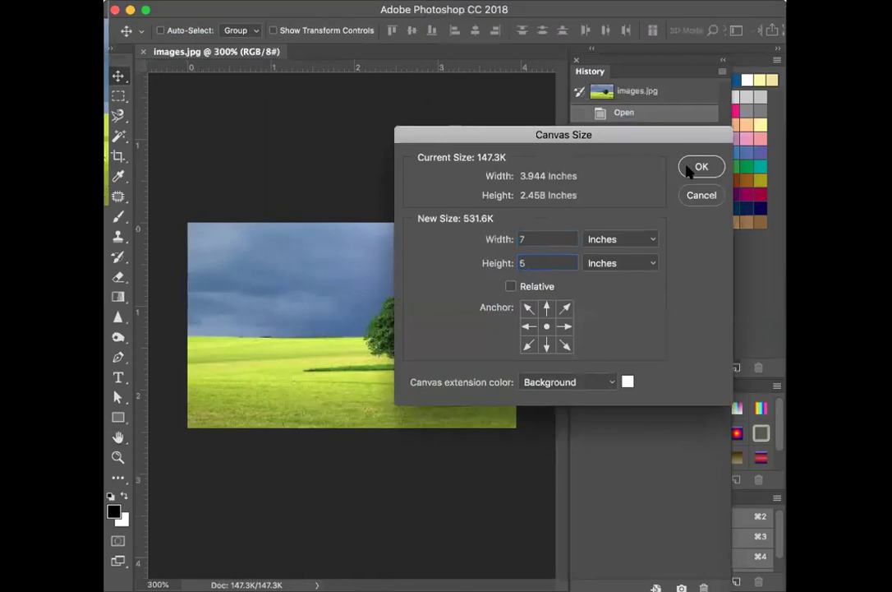
{"action": "left_click", "coordinate": [688, 169]}
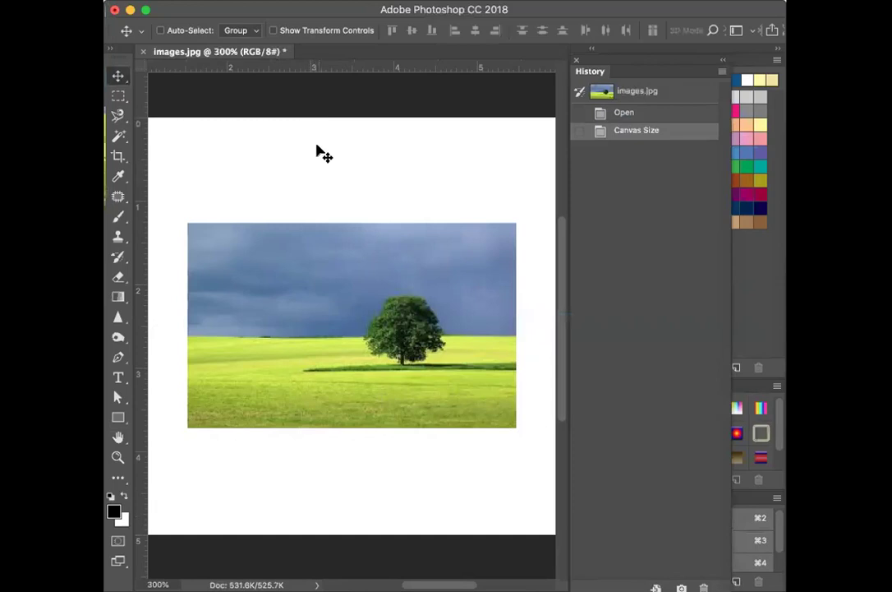
{"action": "key", "text": "super+minus"}
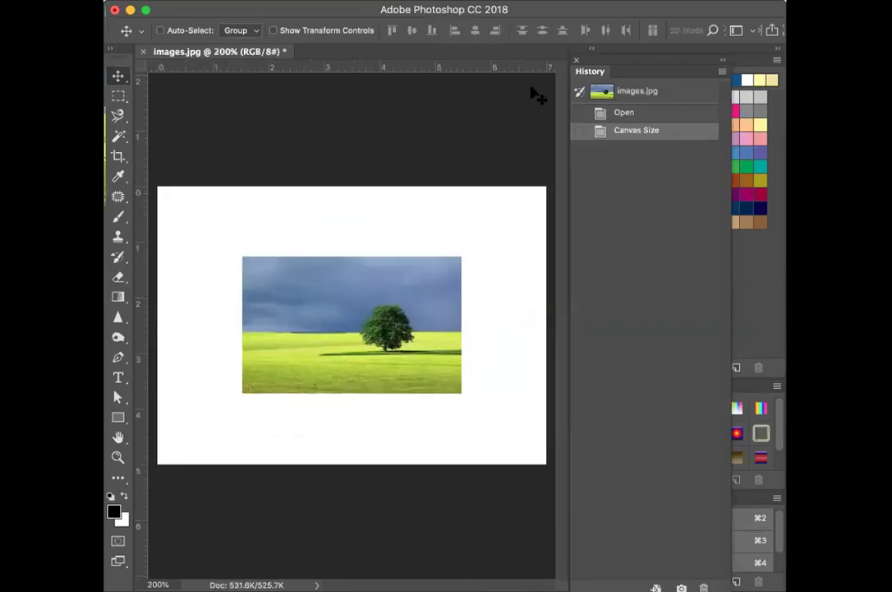
- Display the document's layers and convert the background of images.jpg into a regular layer named Layer 0
{"action": "left_click", "coordinate": [575, 0]}
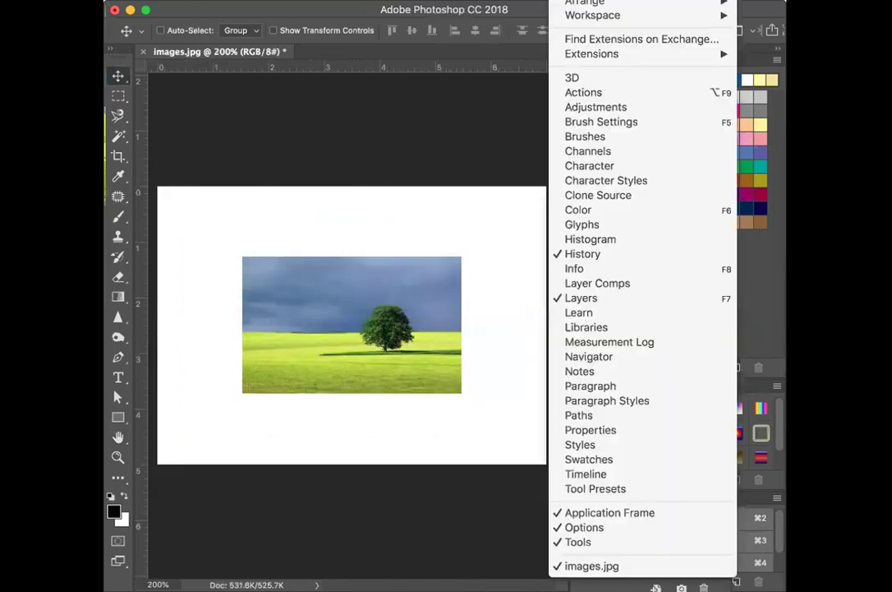
{"action": "left_click", "coordinate": [642, 304]}
{"action": "left_click", "coordinate": [575, 0]}
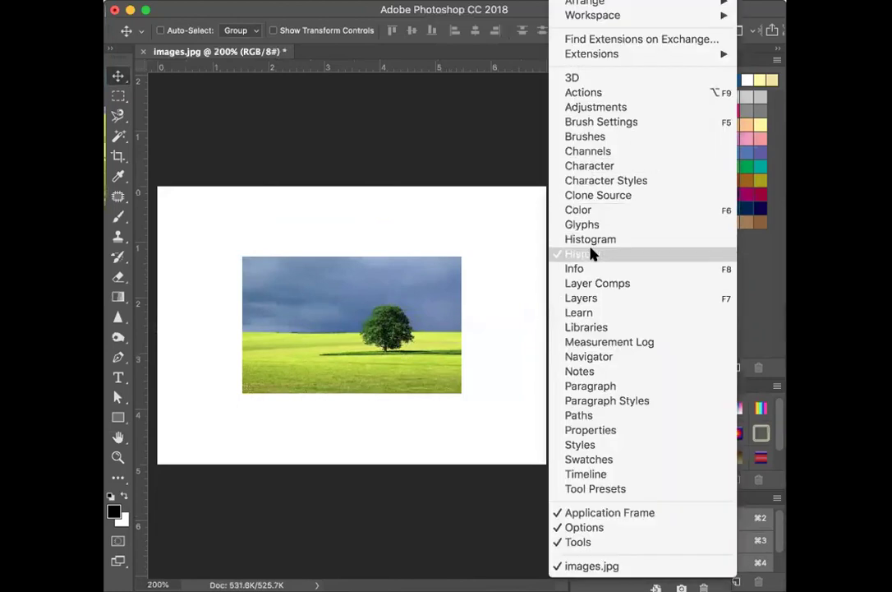
{"action": "left_click", "coordinate": [595, 297]}
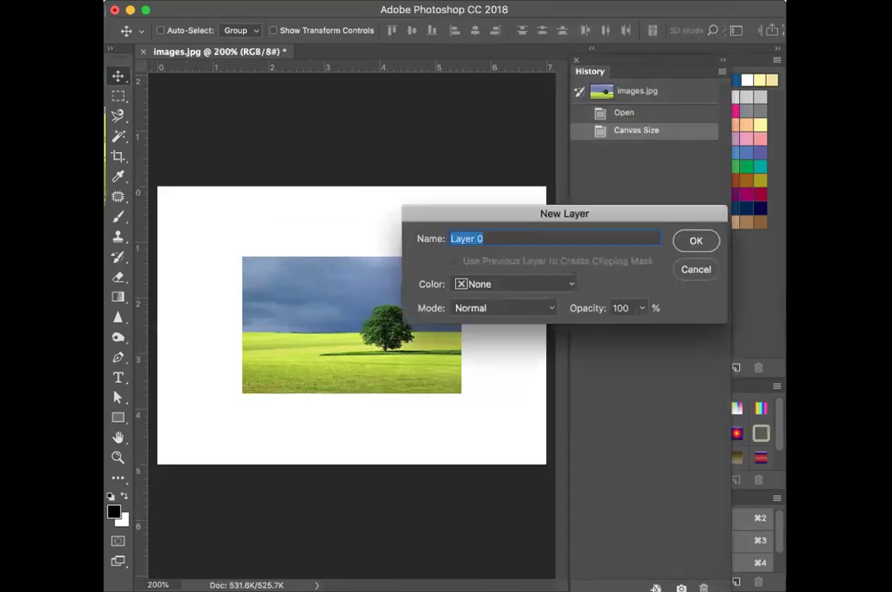
{"action": "key", "text": "Return"}
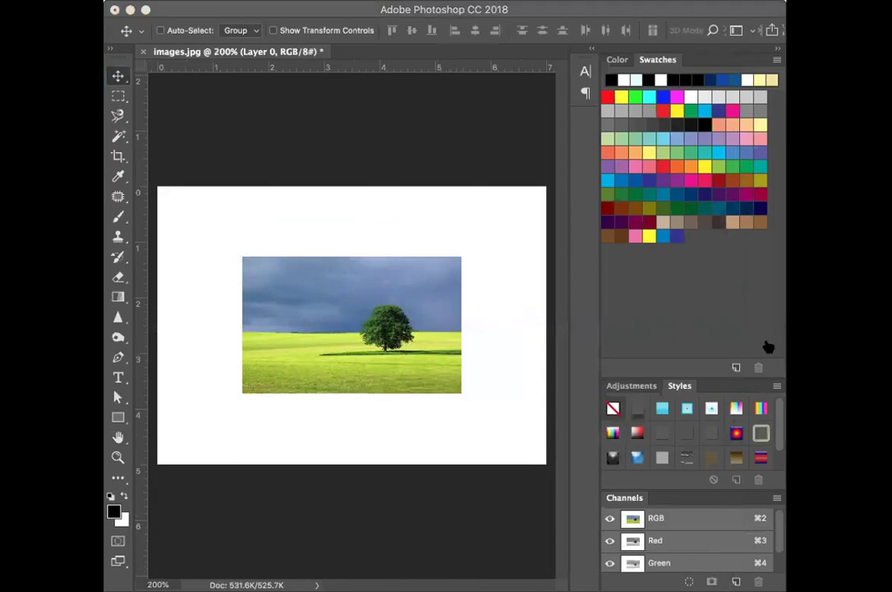
{"action": "left_click_drag", "start_coordinate": [687, 408], "coordinate": [731, 478]}
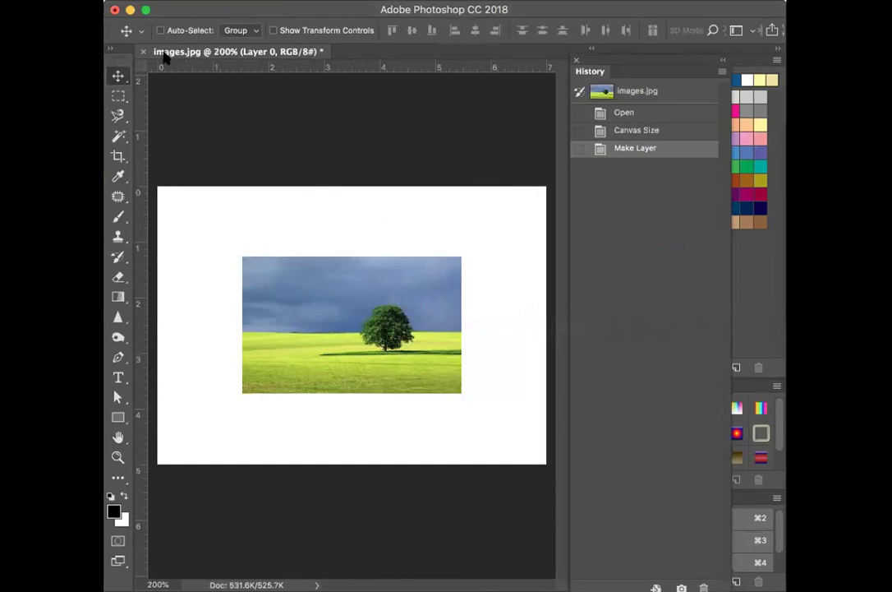
- Close images.jpg without saving the canvas and layer changes
{"action": "left_click", "coordinate": [143, 51]}
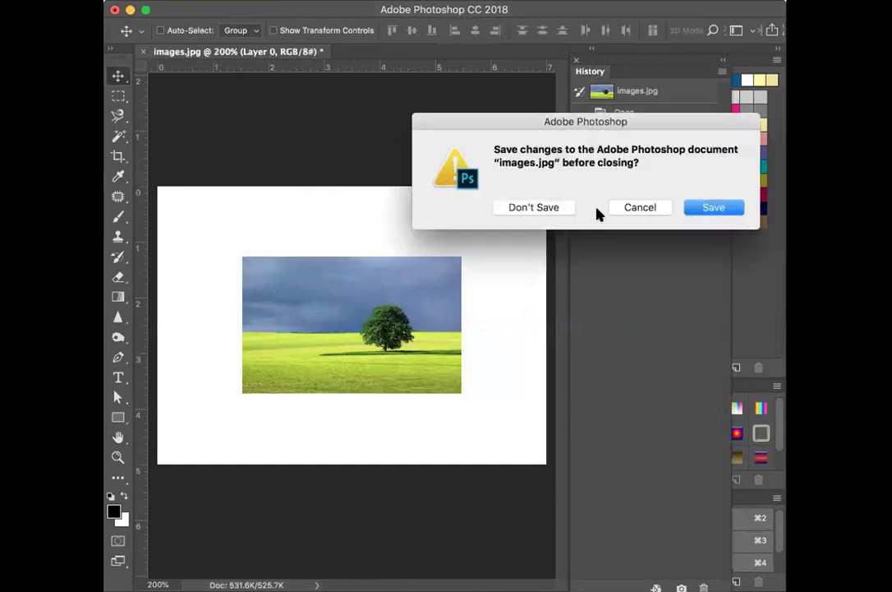
{"action": "left_click", "coordinate": [544, 208]}
{"action": "left_click", "coordinate": [222, 1]}
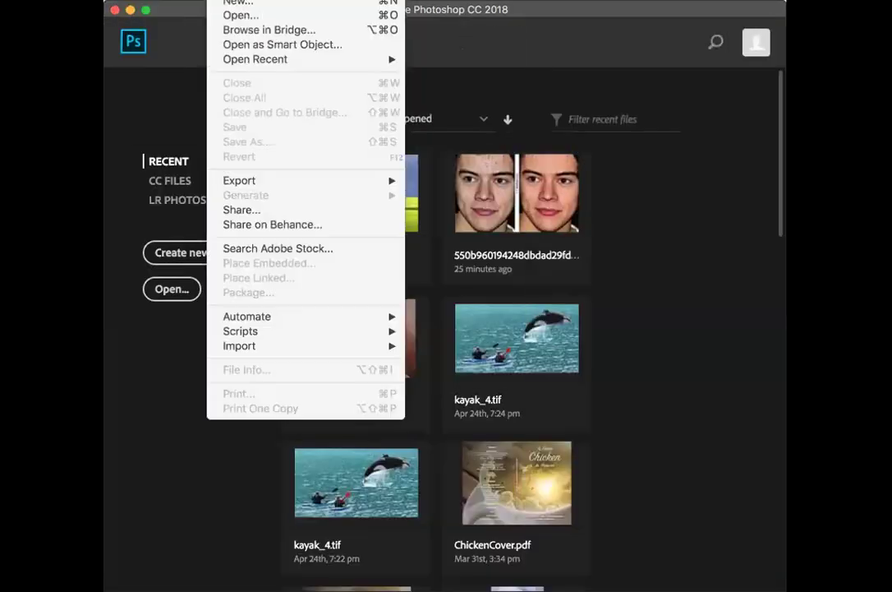
- Open the love-3315770_640 photo from the Desktop
{"action": "left_click", "coordinate": [234, 15]}
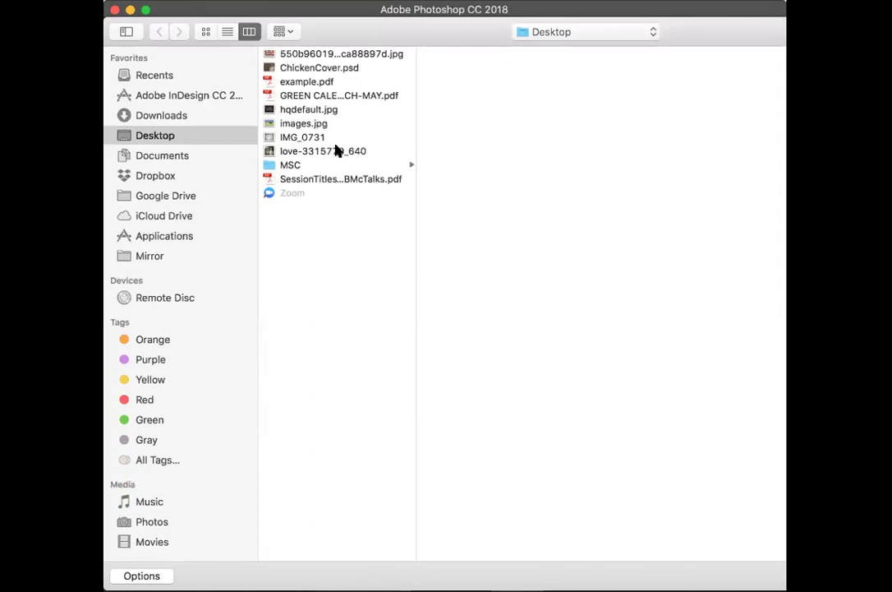
{"action": "left_click", "coordinate": [316, 151]}
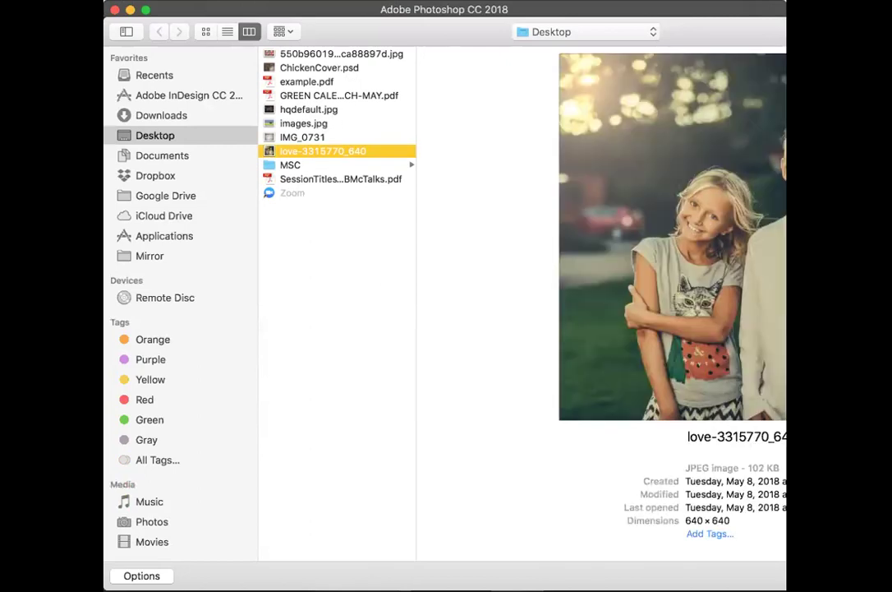
{"action": "left_click", "coordinate": [651, 557]}
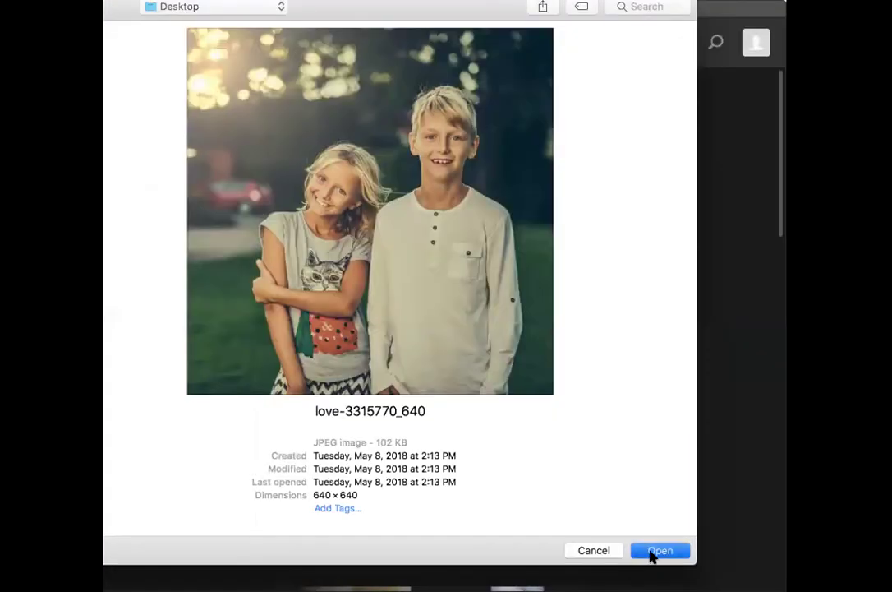
- Check the photo's current image dimensions and resolution without changing them
{"action": "left_click", "coordinate": [292, 0]}
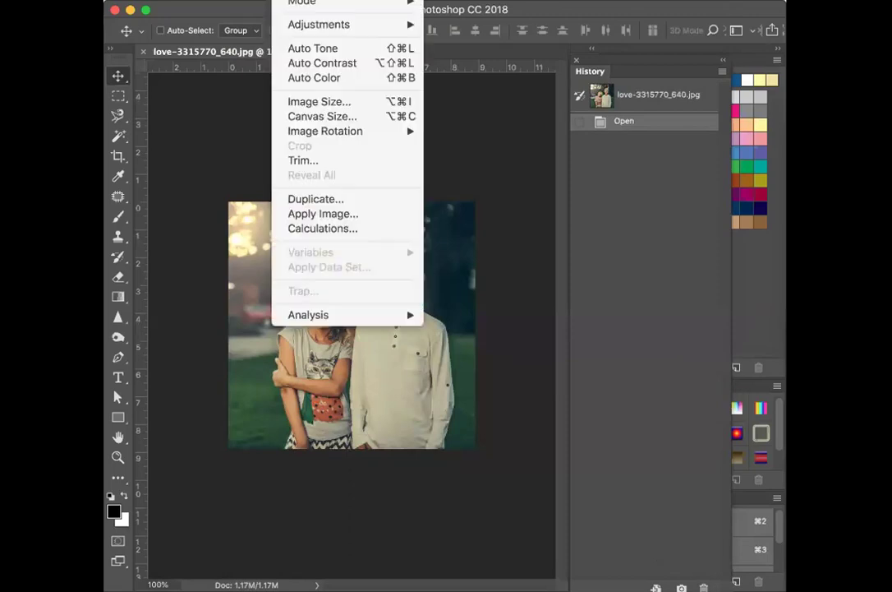
{"action": "left_click", "coordinate": [315, 102]}
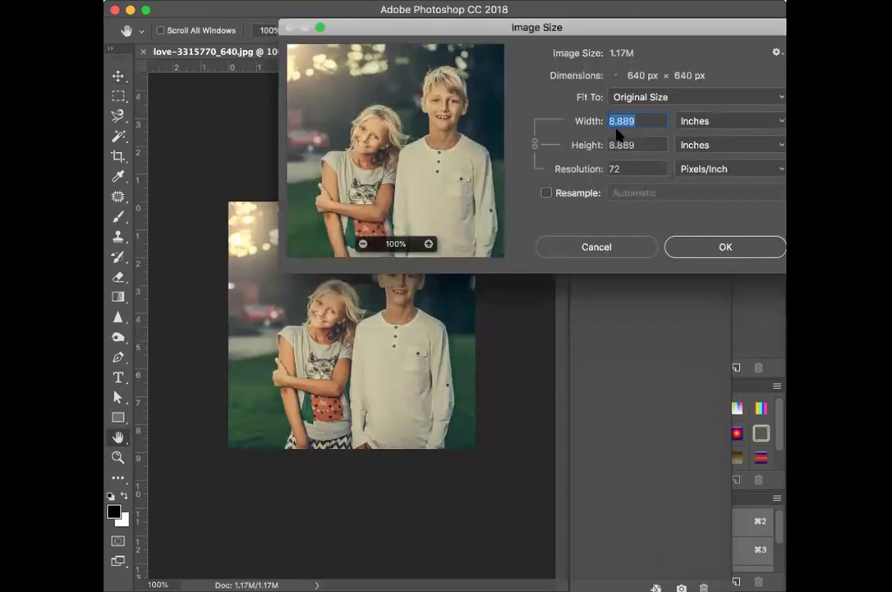
{"action": "left_click", "coordinate": [590, 247]}
- Display the photo's layers and convert its background into a regular layer named Layer 0
{"action": "double_click", "coordinate": [634, 96]}
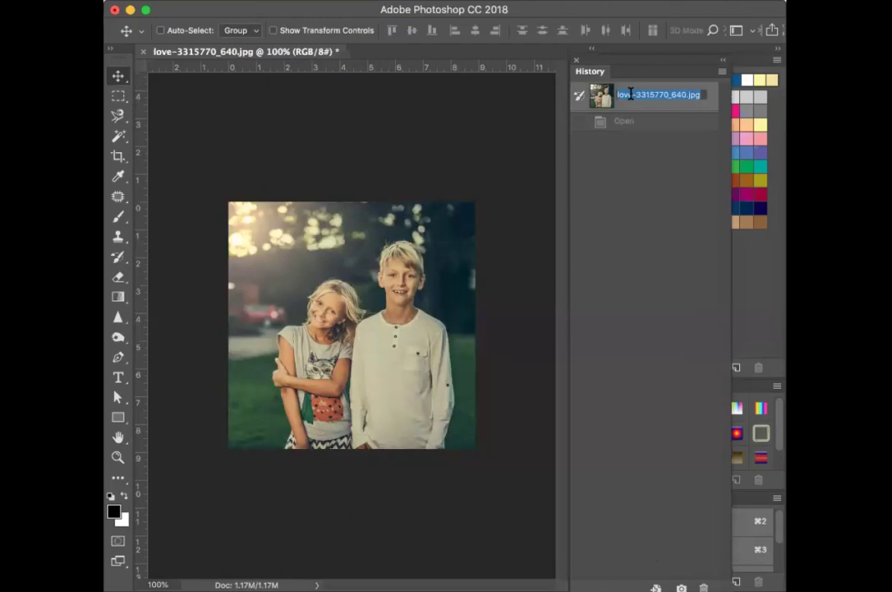
{"action": "left_click", "coordinate": [576, 0]}
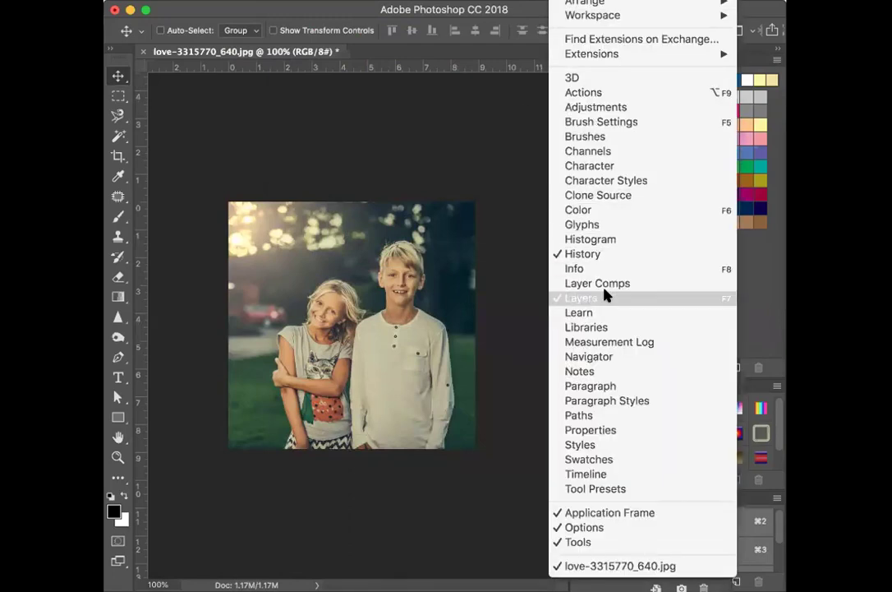
{"action": "key", "text": "Escape"}
{"action": "left_click", "coordinate": [575, 0]}
{"action": "left_click", "coordinate": [603, 309]}
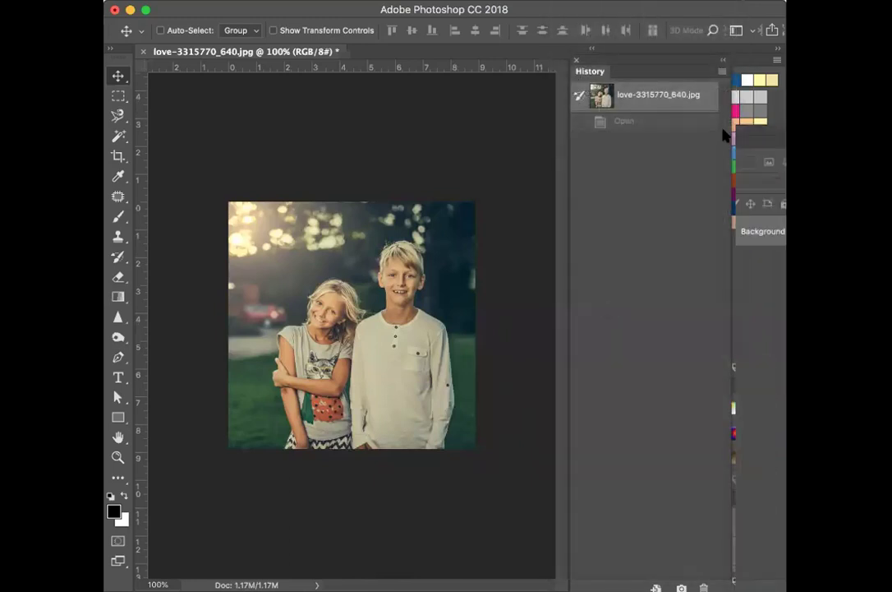
{"action": "double_click", "coordinate": [558, 235]}
{"action": "key", "text": "Return"}
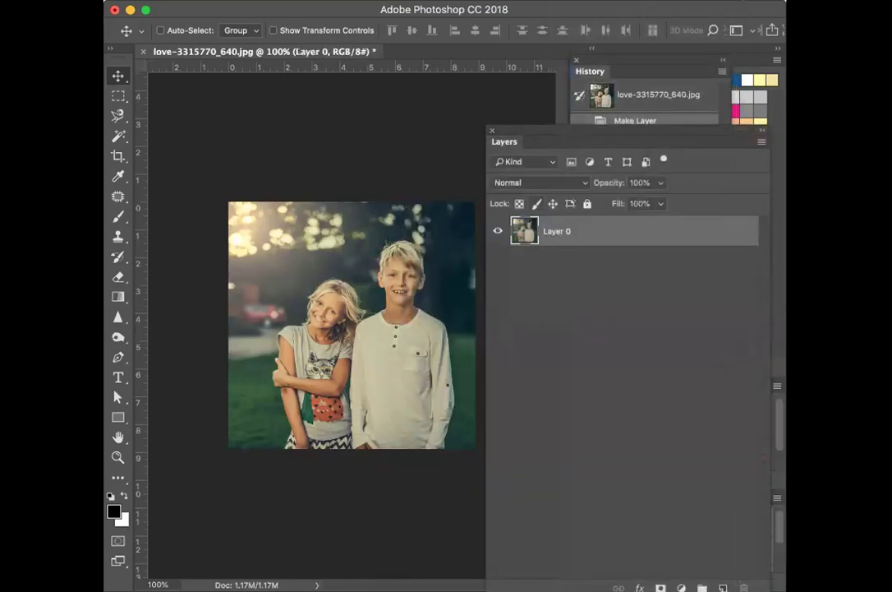
- Try a 7-inch image width without Resample and a 5-inch width with Resample enabled, and cancel the image resize
{"action": "left_click", "coordinate": [287, 0]}
{"action": "left_click", "coordinate": [308, 104]}
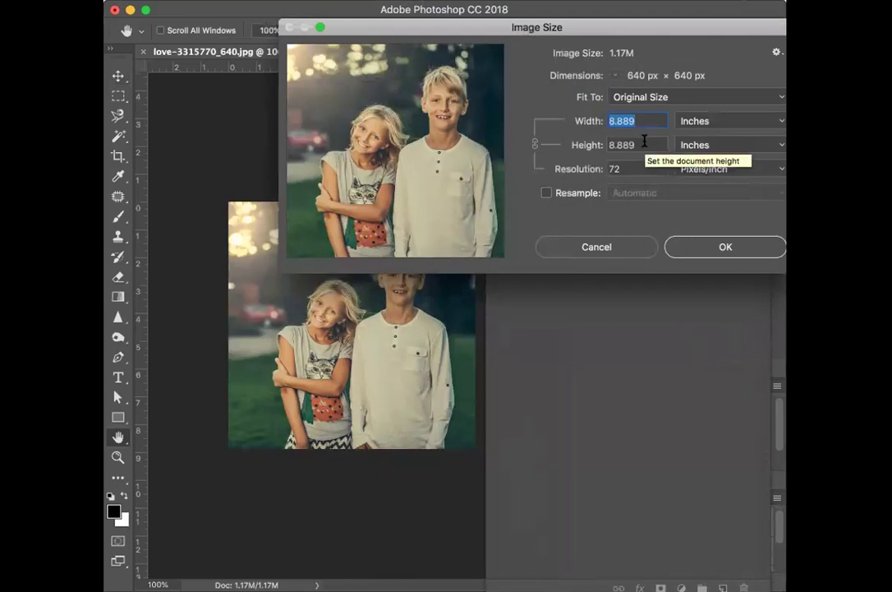
{"action": "type", "text": "7"}
{"action": "left_click", "coordinate": [546, 192]}
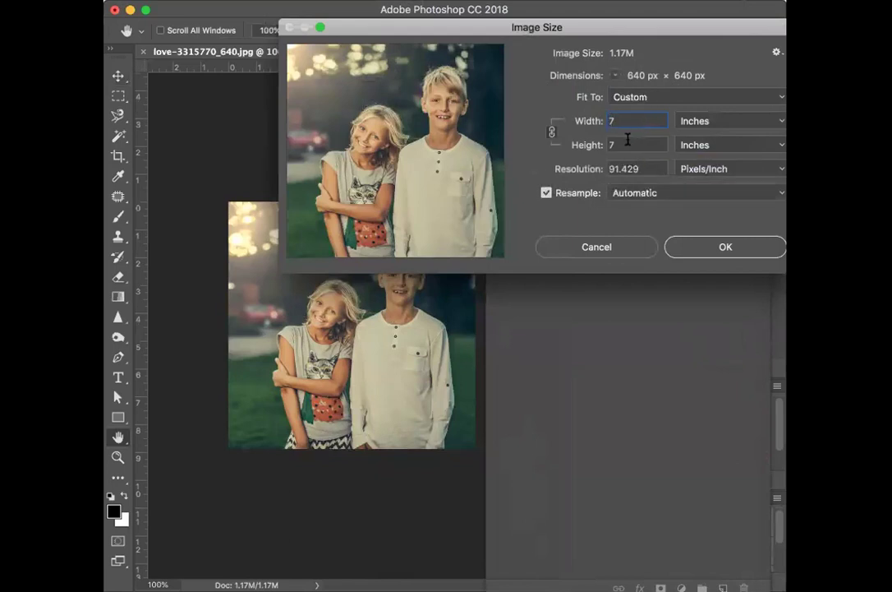
{"action": "left_click", "coordinate": [579, 144]}
{"action": "left_click", "coordinate": [624, 120]}
{"action": "type", "text": "5"}
{"action": "left_click", "coordinate": [588, 146]}
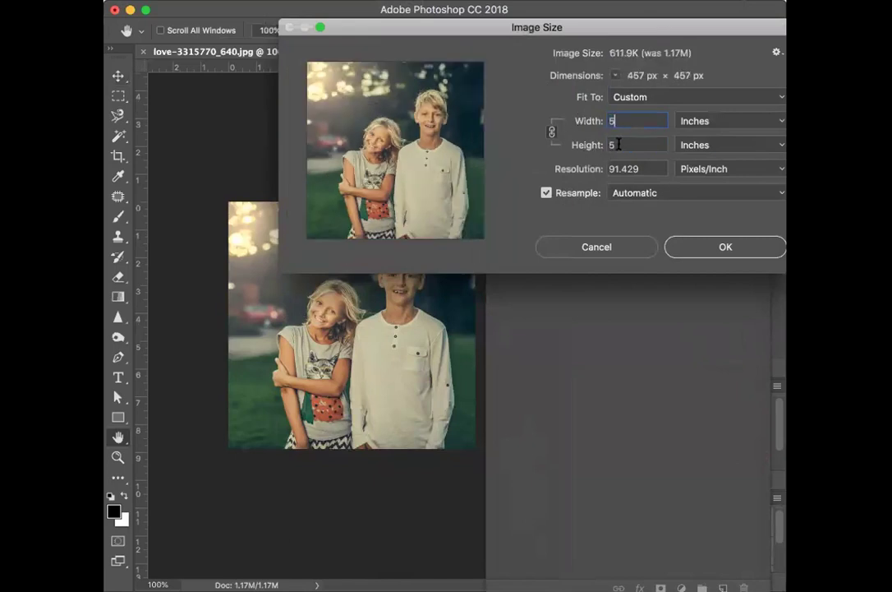
{"action": "left_click", "coordinate": [546, 192]}
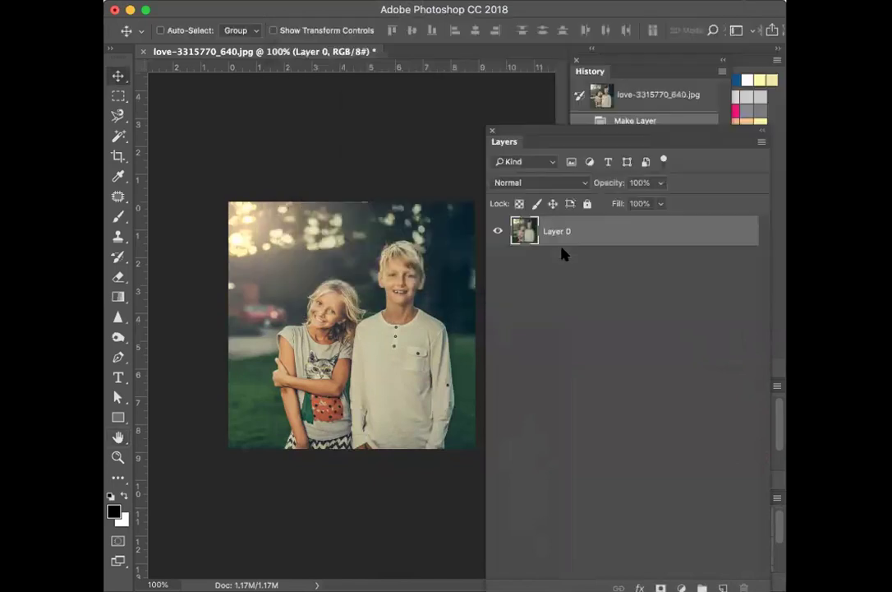
- Set the canvas size to 7 inches wide by 5 inches high, accepting the clipping
{"action": "left_click", "coordinate": [284, 1]}
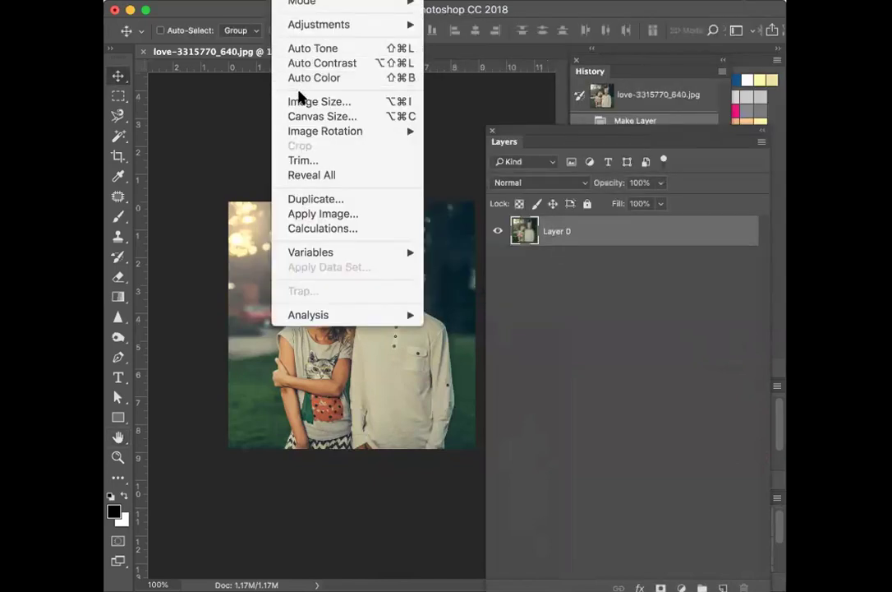
{"action": "left_click", "coordinate": [300, 116]}
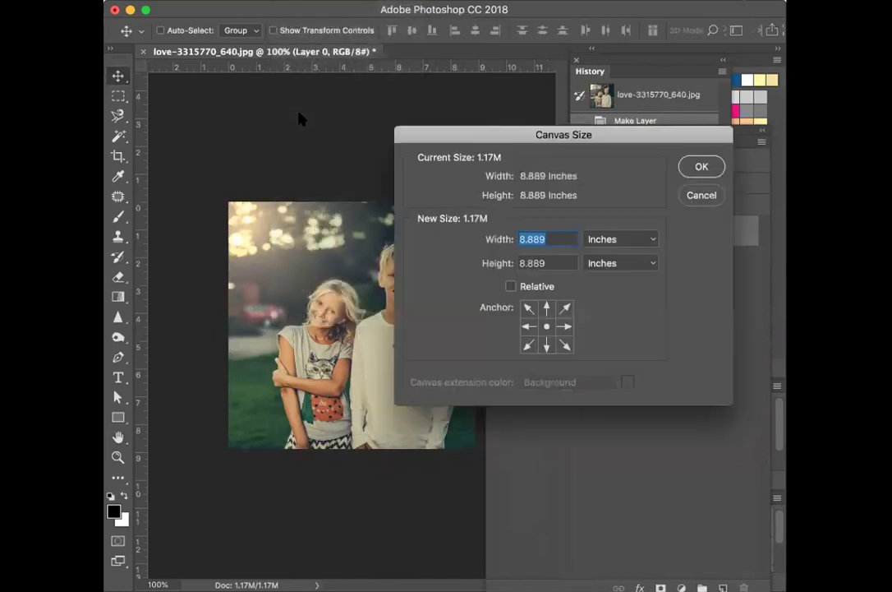
{"action": "type", "text": "7"}
{"action": "key", "text": "Tab"}
{"action": "type", "text": "5"}
{"action": "left_click", "coordinate": [693, 166]}
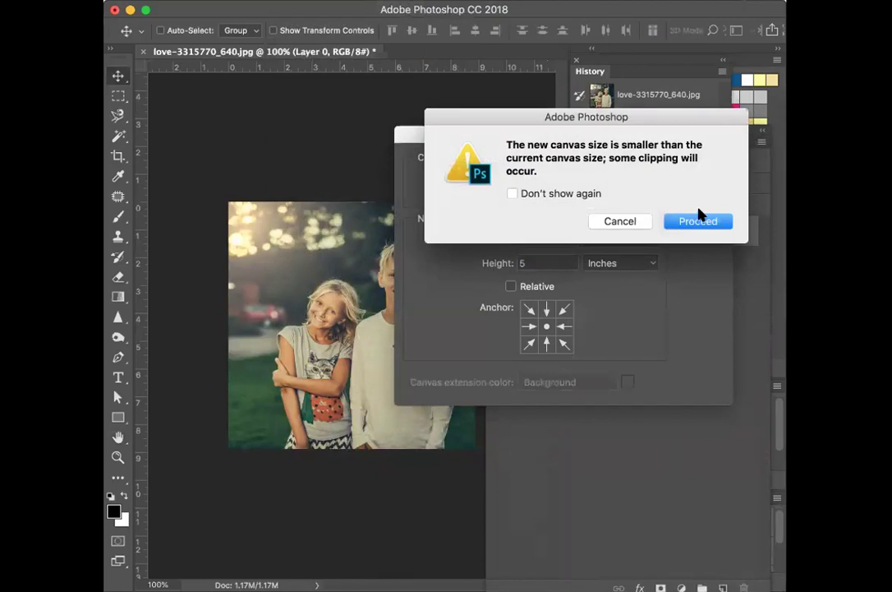
{"action": "left_click", "coordinate": [694, 222]}
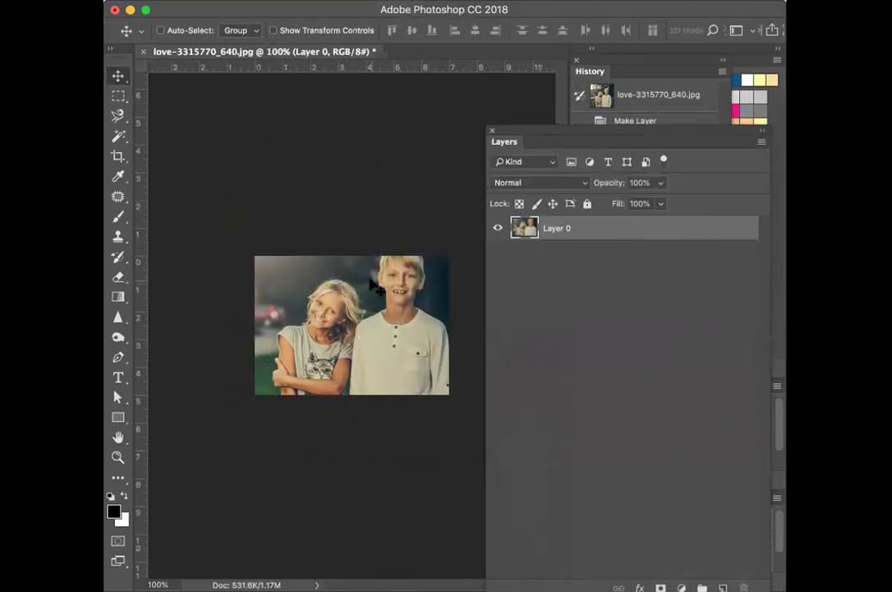
- Scale Layer 0 proportionally to about 79% and position it so both children fit and the photo fills the canvas
{"action": "left_click_drag", "start_coordinate": [378, 285], "coordinate": [354, 288]}
{"action": "left_click_drag", "start_coordinate": [355, 294], "coordinate": [353, 264]}
{"action": "left_click", "coordinate": [262, 2]}
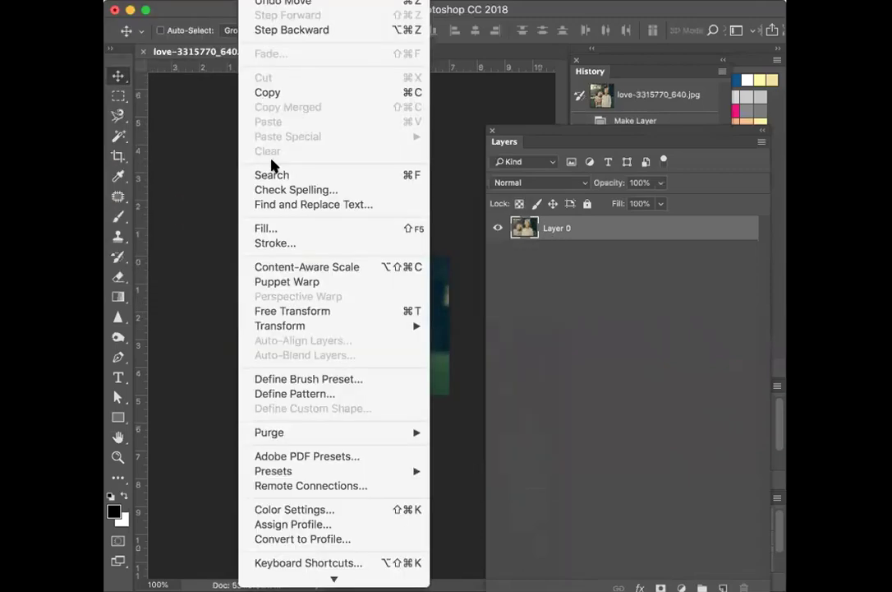
{"action": "mouse_move", "coordinate": [267, 327]}
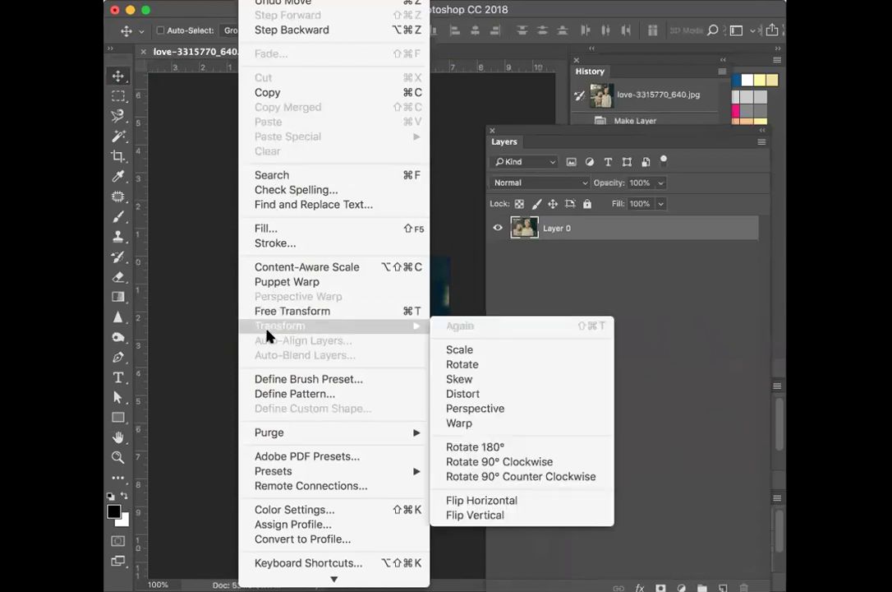
{"action": "left_click", "coordinate": [462, 349]}
{"action": "left_click_drag", "start_coordinate": [204, 220], "coordinate": [265, 278]}
{"action": "left_click_drag", "start_coordinate": [318, 324], "coordinate": [311, 298]}
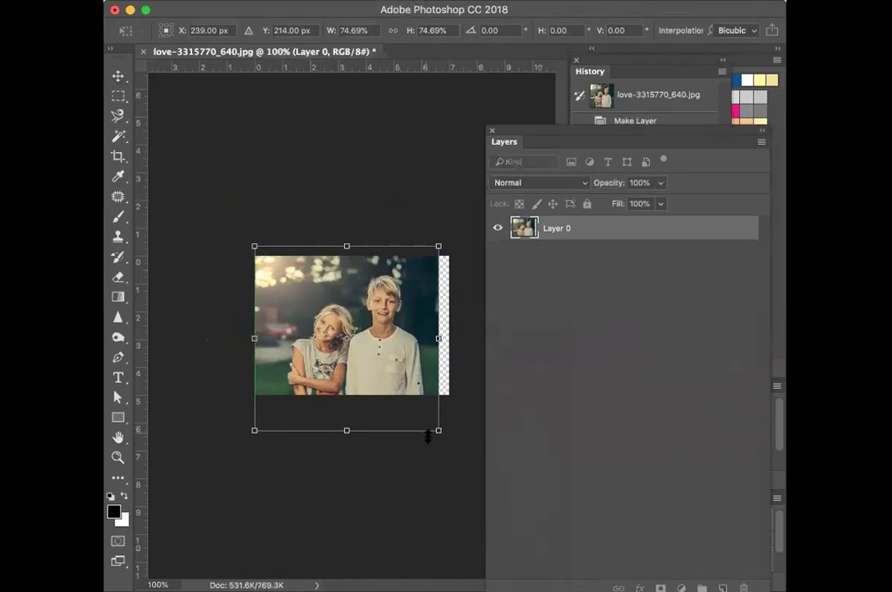
{"action": "left_click_drag", "start_coordinate": [438, 429], "coordinate": [446, 436]}
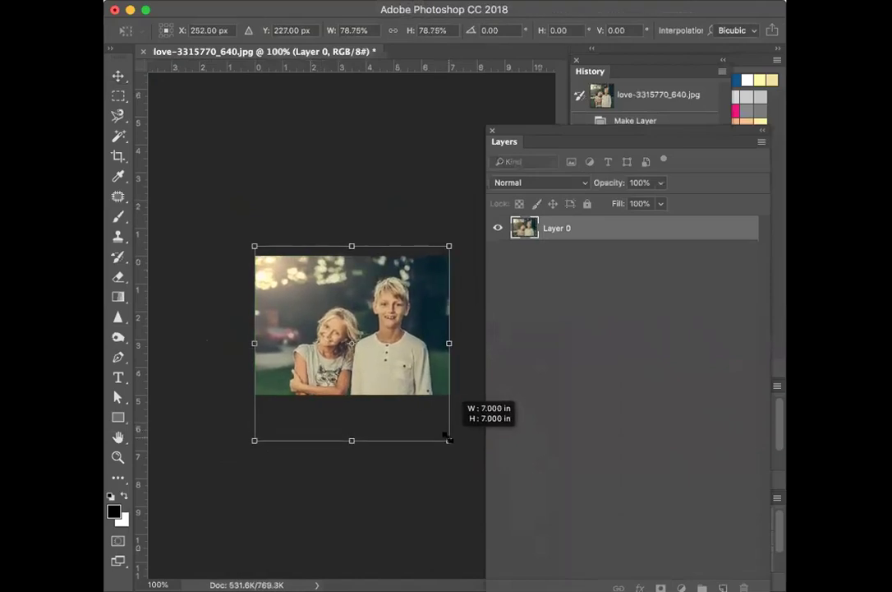
{"action": "left_click_drag", "start_coordinate": [418, 385], "coordinate": [415, 379]}
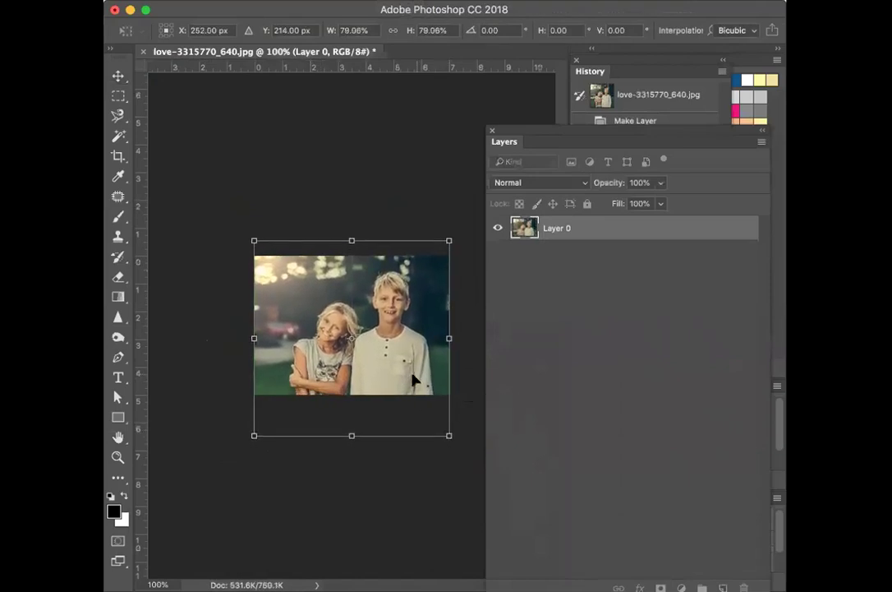
{"action": "left_click", "coordinate": [118, 75]}
{"action": "left_click", "coordinate": [713, 207]}
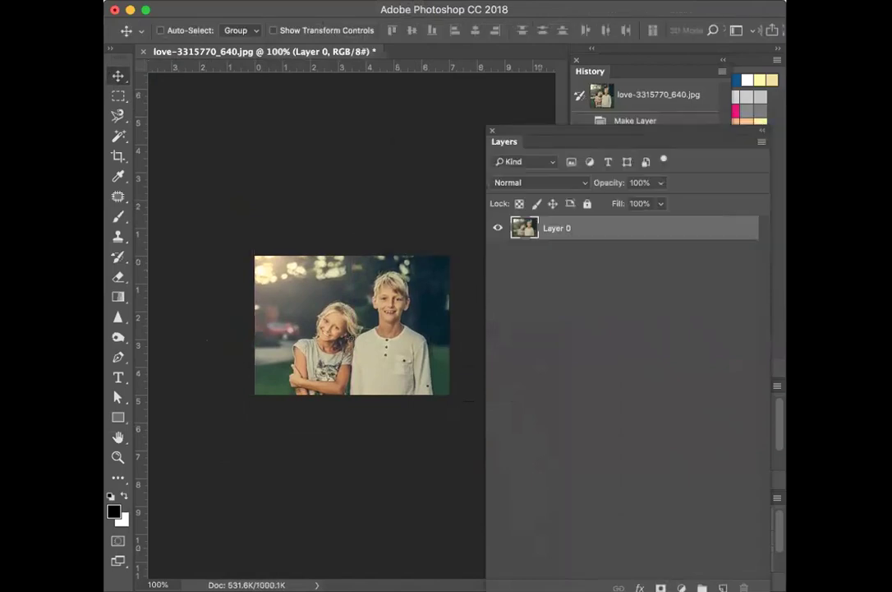
- Raise the image resolution to 300 pixels/inch with Resample enabled, keeping the size at 7 by 5 inches
{"action": "left_click", "coordinate": [289, 0]}
{"action": "left_click", "coordinate": [305, 106]}
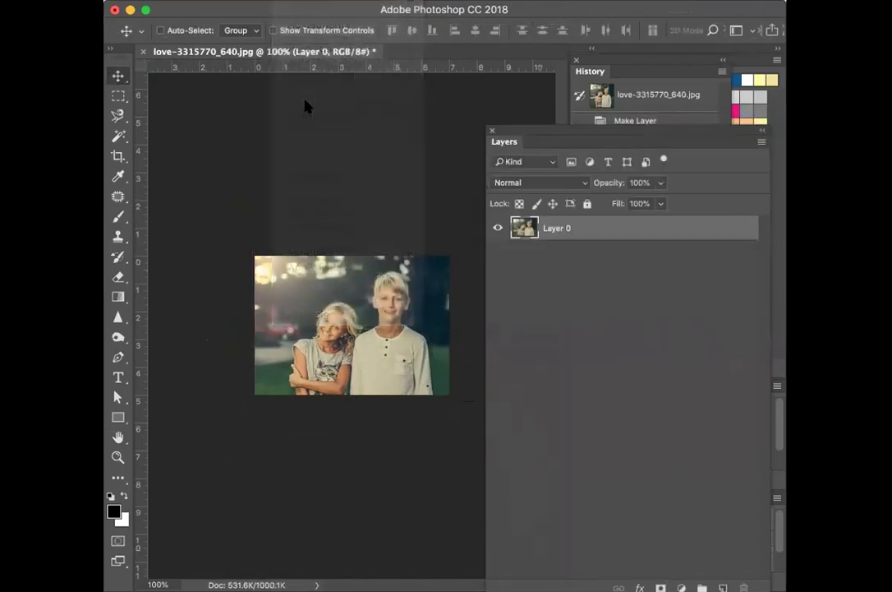
{"action": "left_click", "coordinate": [608, 168]}
{"action": "type", "text": "3"}
{"action": "key", "text": "BackSpace"}
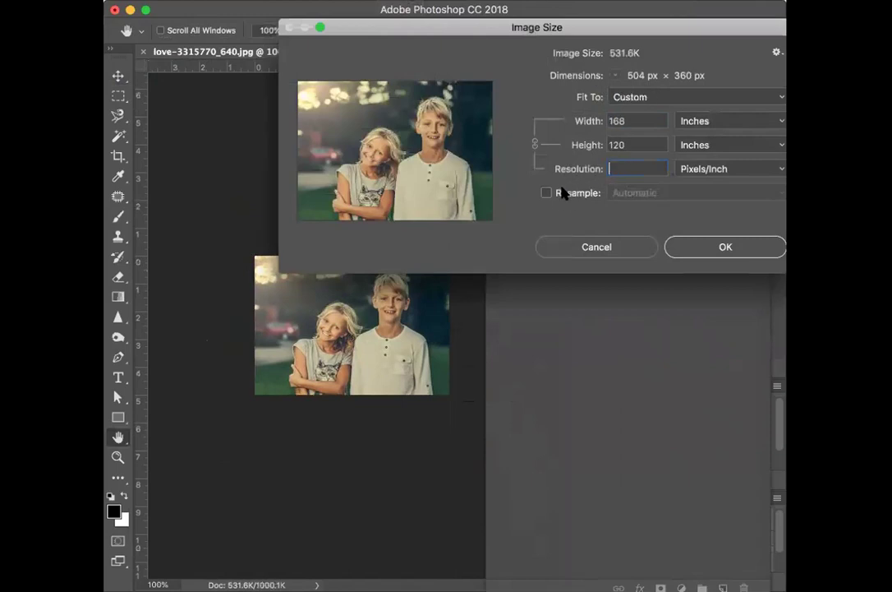
{"action": "type", "text": "72"}
{"action": "left_click", "coordinate": [546, 192]}
{"action": "type", "text": "300"}
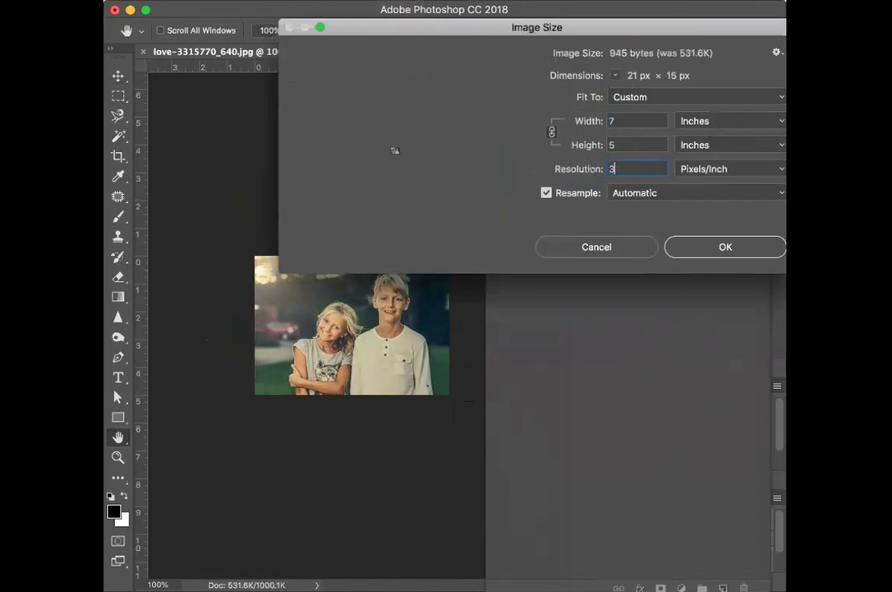
{"action": "left_click", "coordinate": [707, 244]}
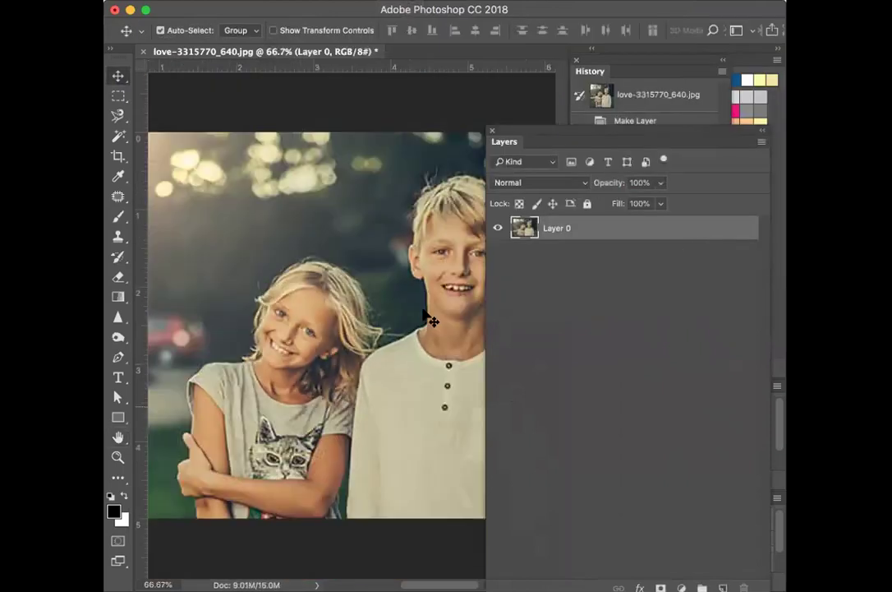
- Reduce the view to 33.33% and move the Layers panel clear of the photo
{"action": "key", "text": "super+minus"}
{"action": "key", "text": "super+minus"}
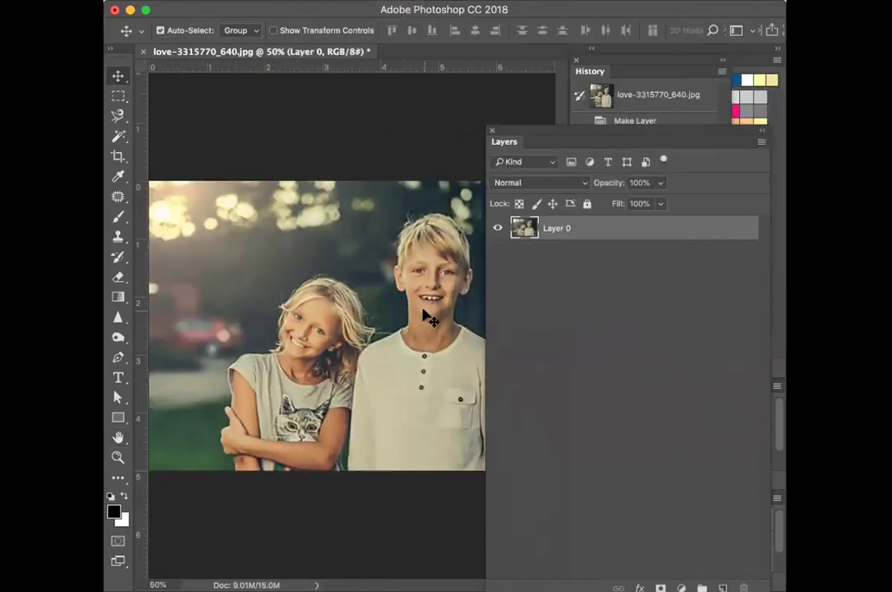
{"action": "left_click_drag", "start_coordinate": [522, 131], "coordinate": [579, 78]}
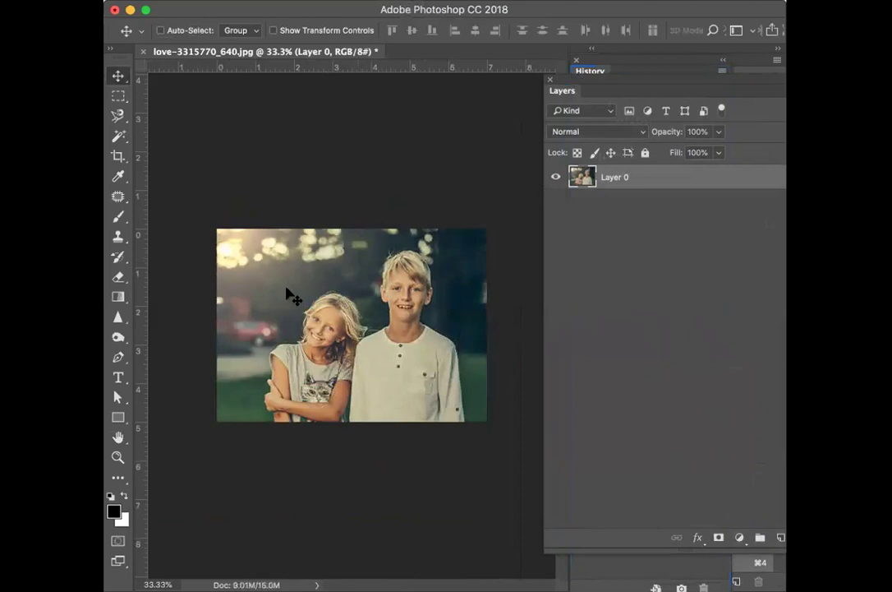
- Review the photo's image size, pixel dimensions and resolution with the dialog moved into full view, and close it unchanged
{"action": "left_click", "coordinate": [247, 1]}
{"action": "mouse_move", "coordinate": [283, 2]}
{"action": "left_click", "coordinate": [293, 101]}
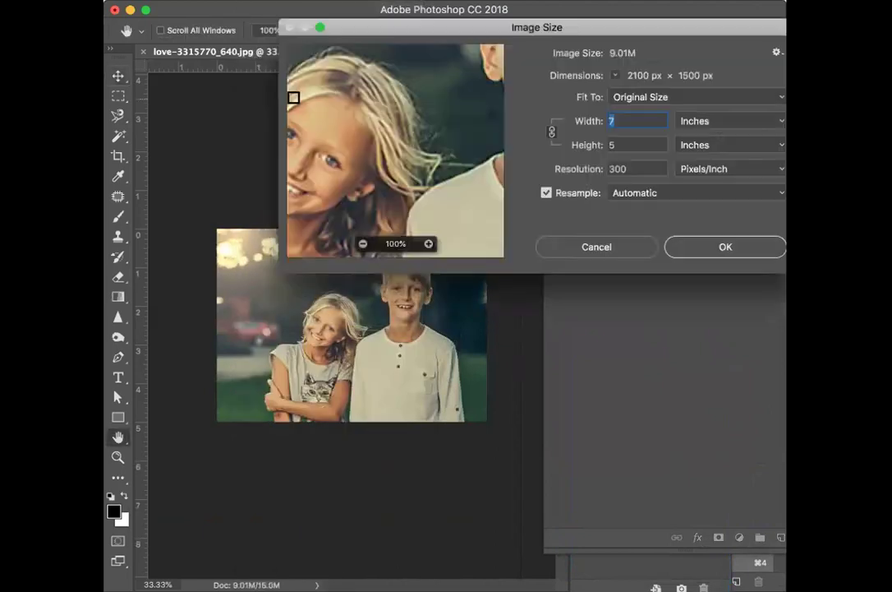
{"action": "left_click_drag", "start_coordinate": [567, 29], "coordinate": [584, 179]}
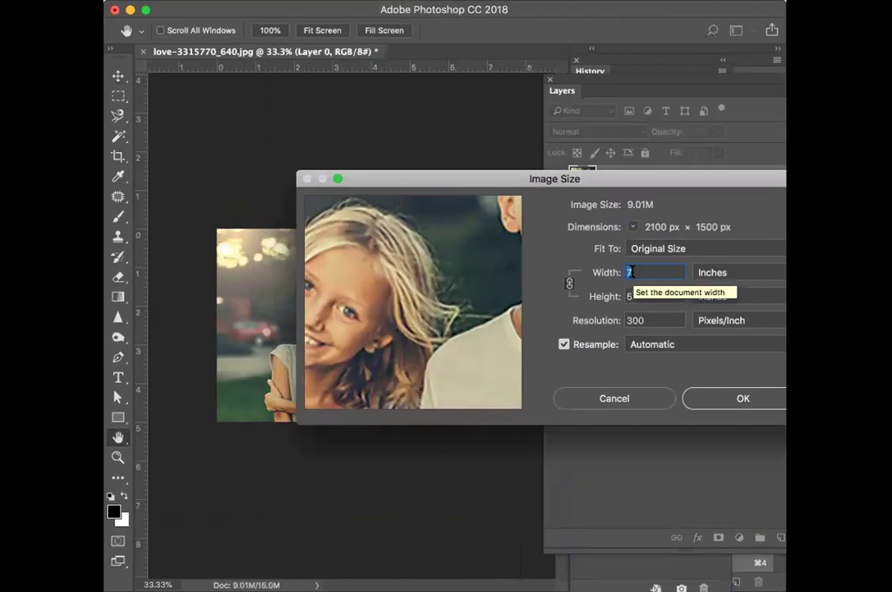
{"action": "left_click_drag", "start_coordinate": [735, 180], "coordinate": [675, 161]}
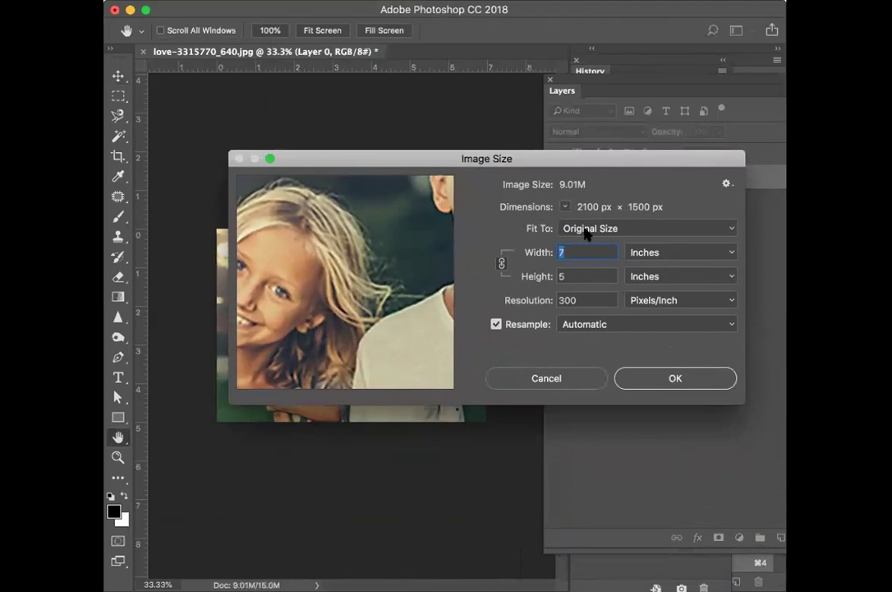
{"action": "left_click", "coordinate": [547, 377]}
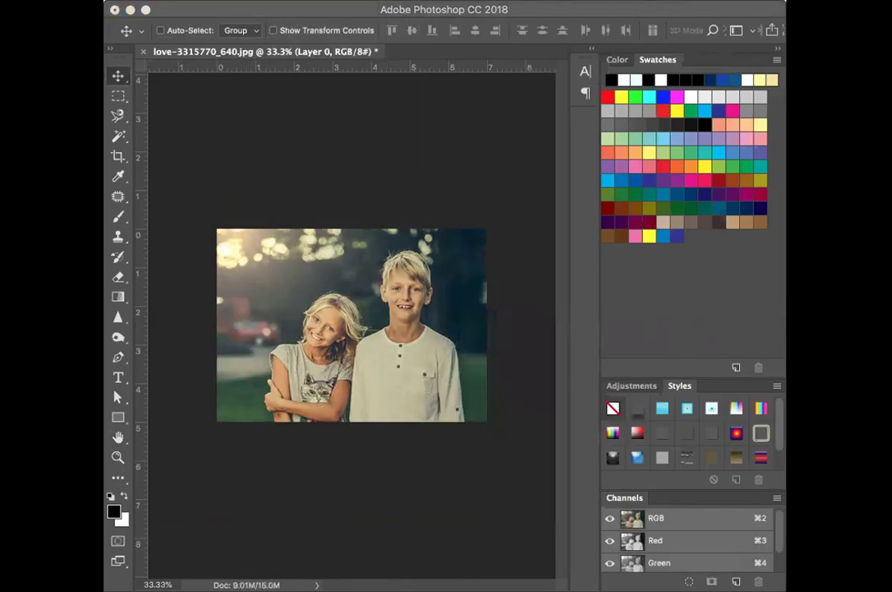
- Save a copy of the photo to the Desktop as Image1.jpg in JPEG format with Maximum quality 12
{"action": "key", "text": "F7"}
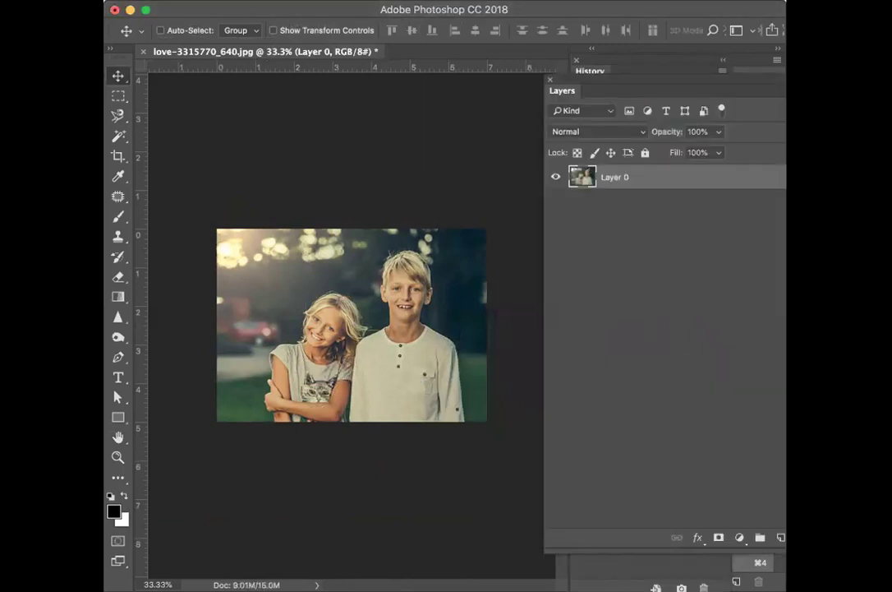
{"action": "left_click", "coordinate": [223, 0]}
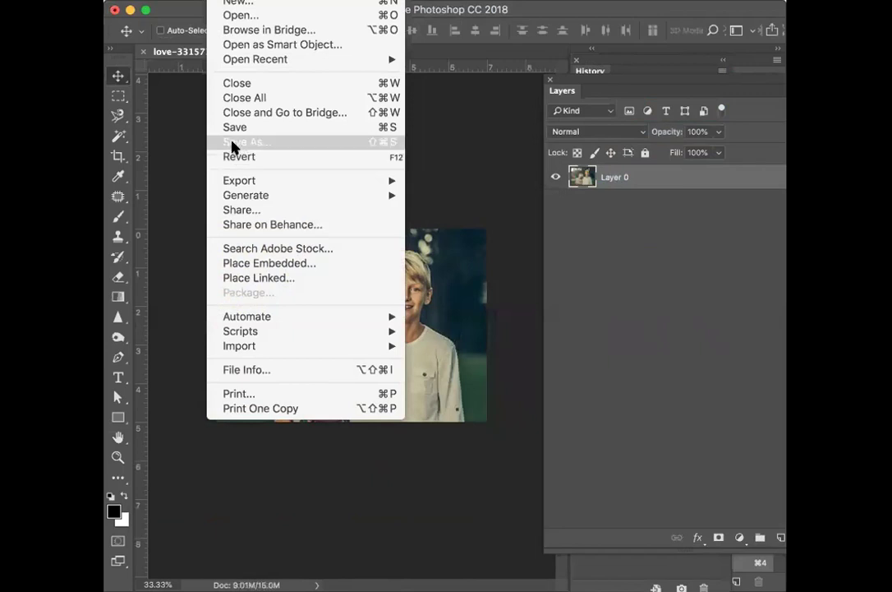
{"action": "left_click", "coordinate": [233, 143]}
{"action": "left_click", "coordinate": [512, 185]}
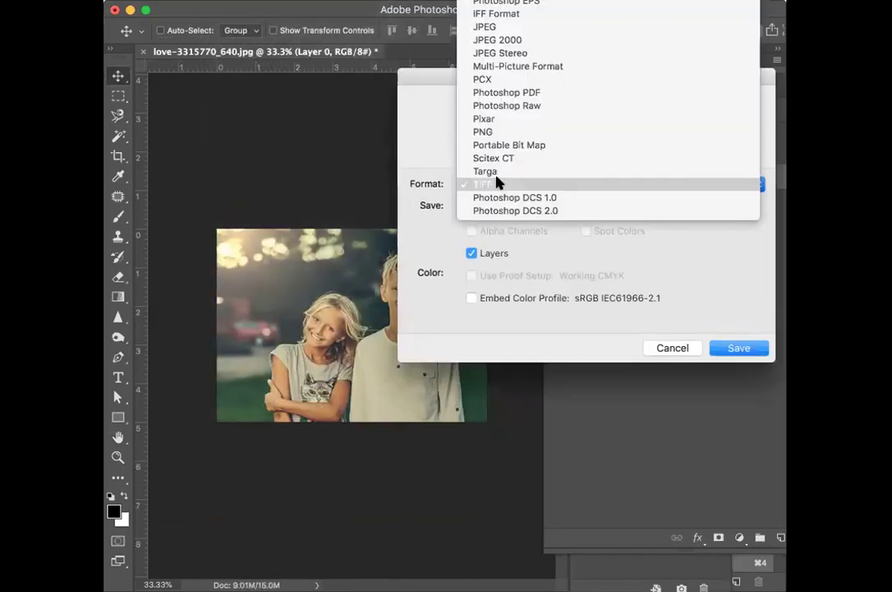
{"action": "left_click", "coordinate": [522, 25]}
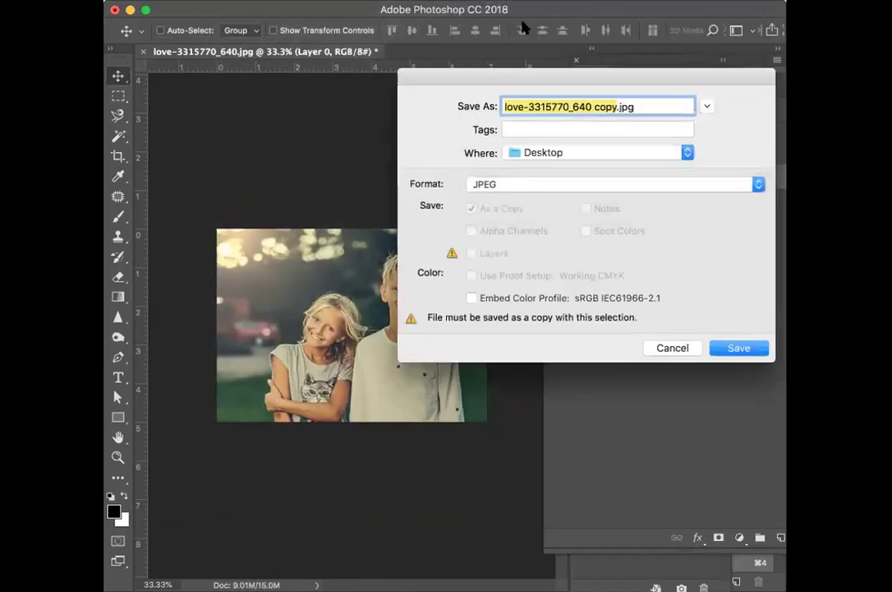
{"action": "type", "text": "Image1"}
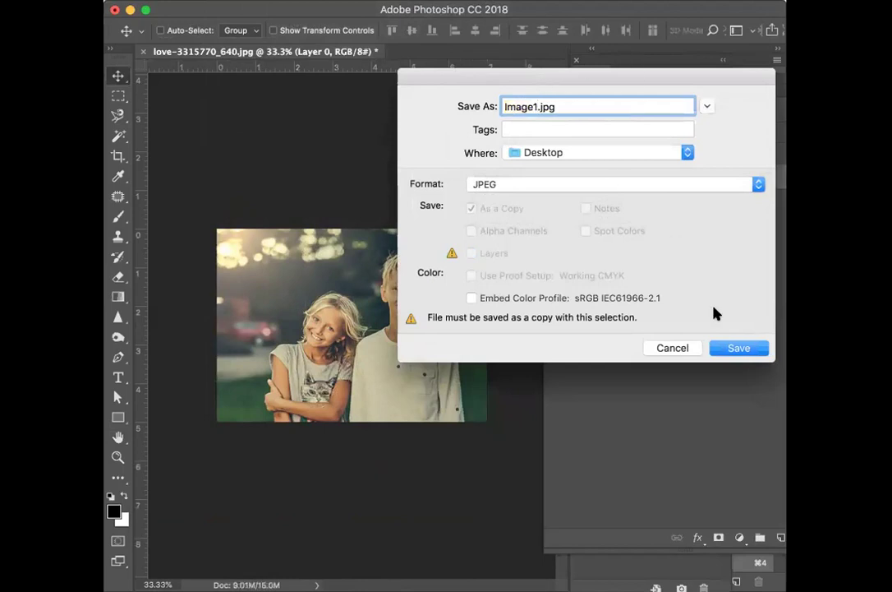
{"action": "left_click", "coordinate": [735, 348]}
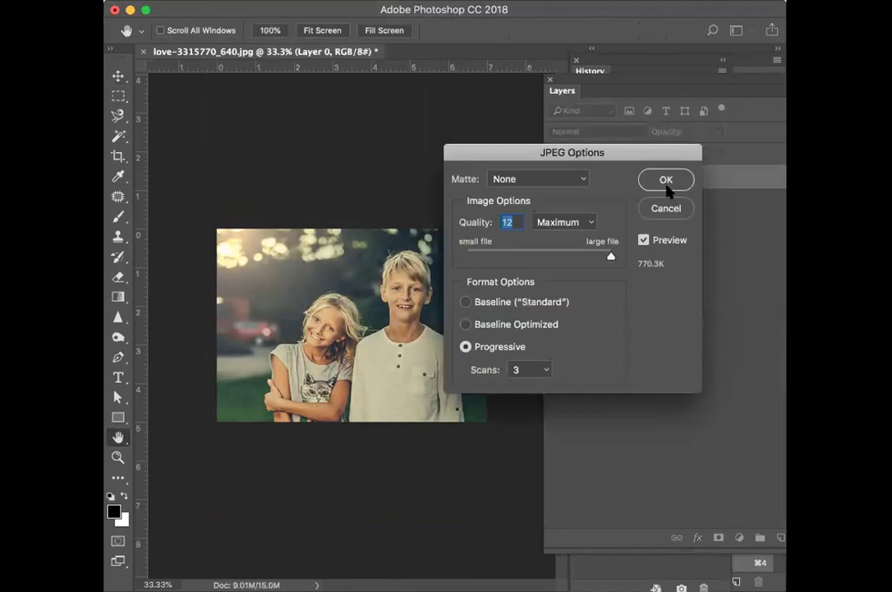
{"action": "left_click", "coordinate": [667, 182]}
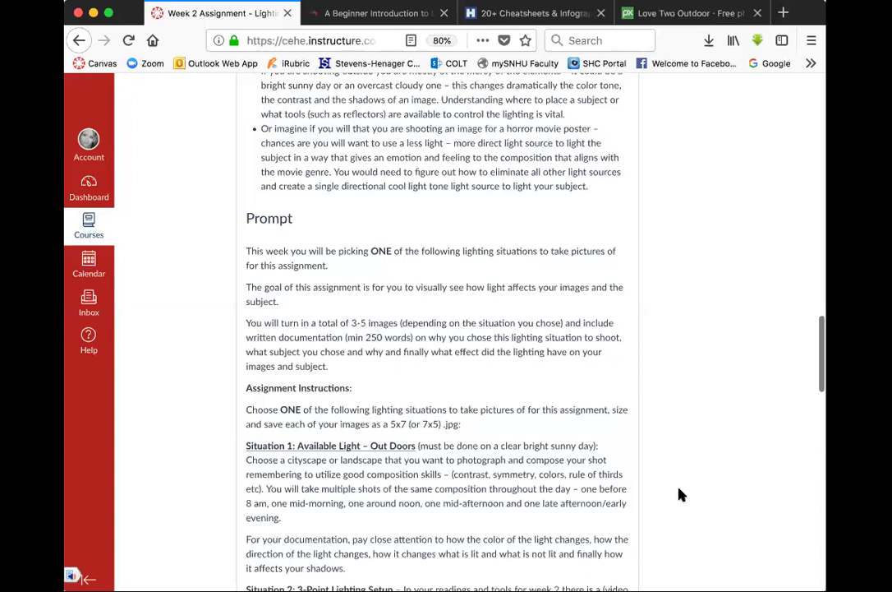
- Switch to the Week 2 assignment page in the browser and highlight the required image size and format and the file-naming instruction
{"action": "scroll", "coordinate": [681, 494], "scroll_direction": "down", "scroll_amount": 1}
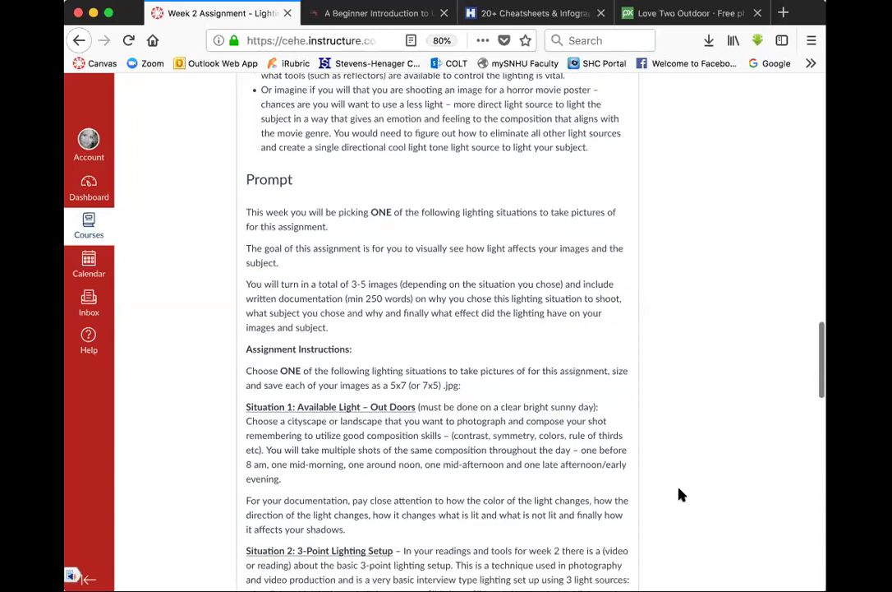
{"action": "left_click_drag", "start_coordinate": [392, 381], "coordinate": [478, 391]}
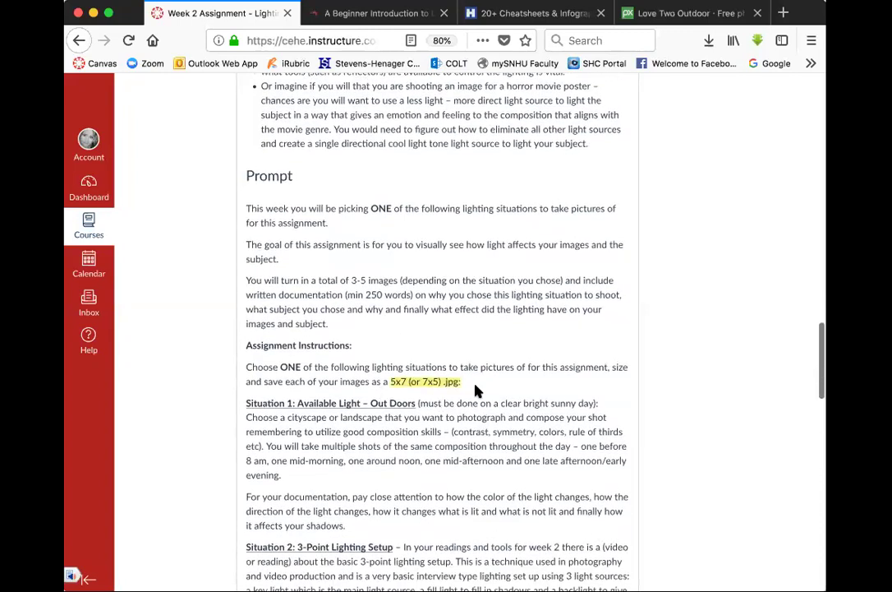
{"action": "scroll", "coordinate": [572, 458], "scroll_direction": "down", "scroll_amount": 5}
{"action": "scroll", "coordinate": [573, 457], "scroll_direction": "down", "scroll_amount": 15}
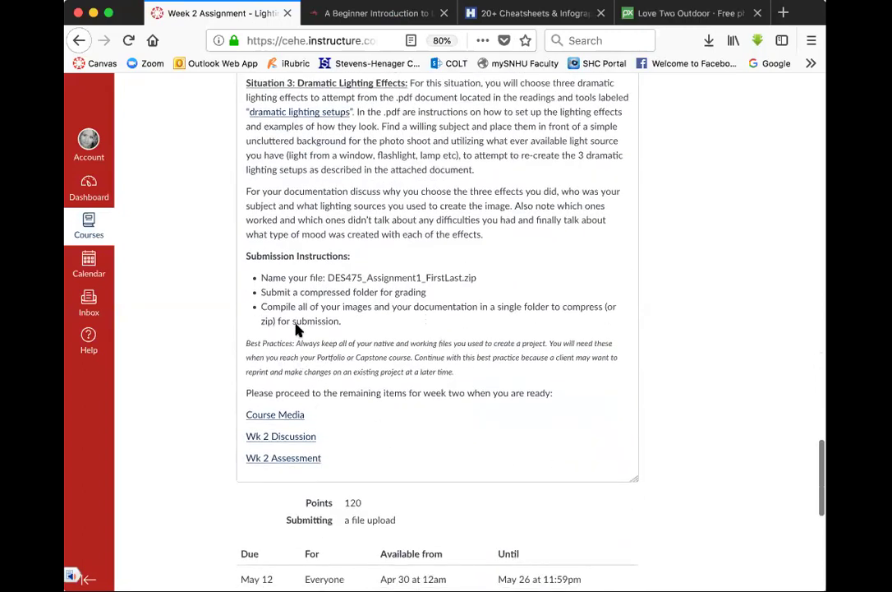
{"action": "left_click_drag", "start_coordinate": [259, 278], "coordinate": [489, 285]}
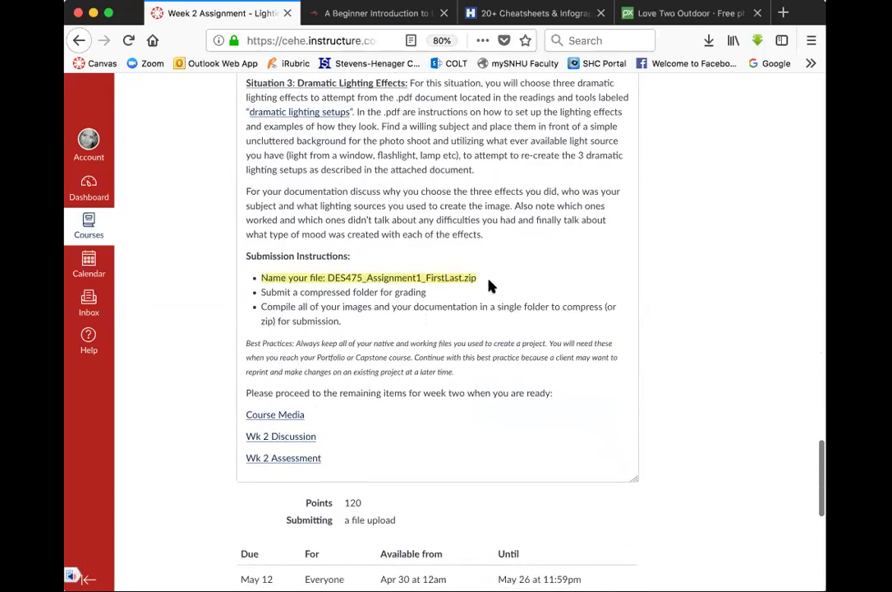